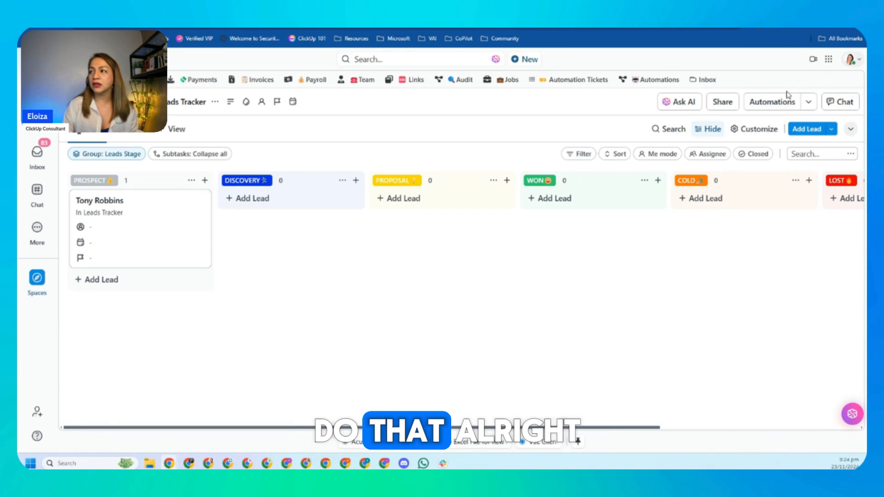
Start a new automation for the Leads Tracker list with Custom Field changes as its trigger.
{"action": "left_click", "coordinate": [780, 104]}
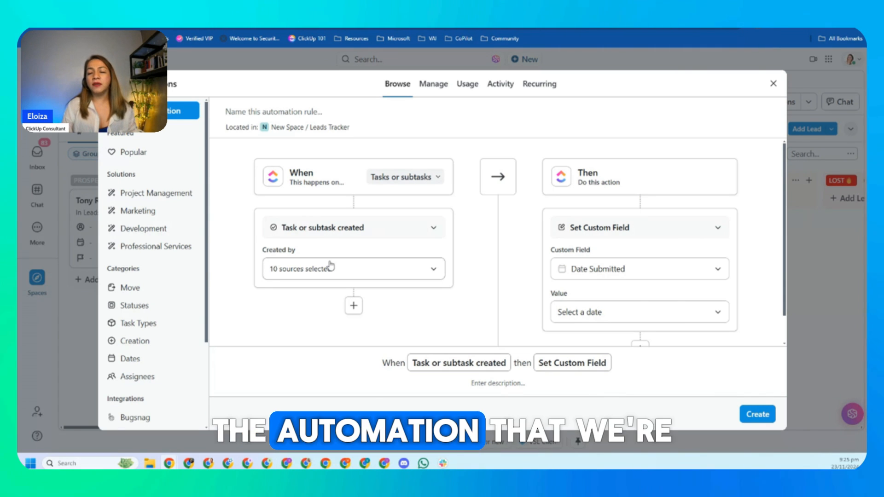
{"action": "left_click", "coordinate": [352, 228]}
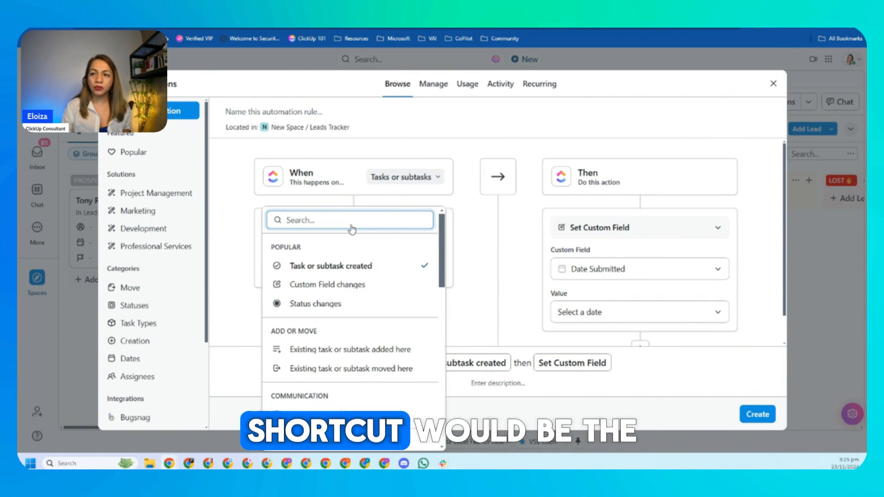
{"action": "type", "text": "f"}
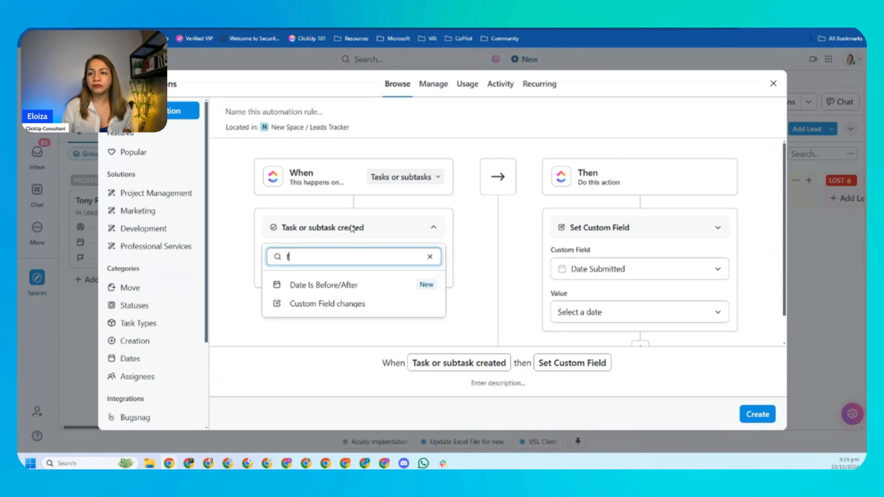
{"action": "left_click", "coordinate": [318, 312]}
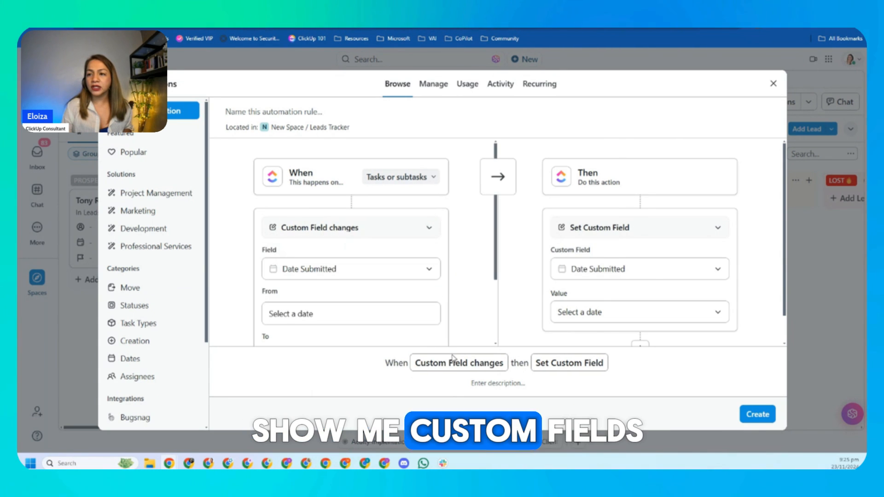
Make the trigger watch the Leads Stage field for a change from any value to PROSPECT.
{"action": "scroll", "coordinate": [392, 241], "scroll_direction": "down", "scroll_amount": 2}
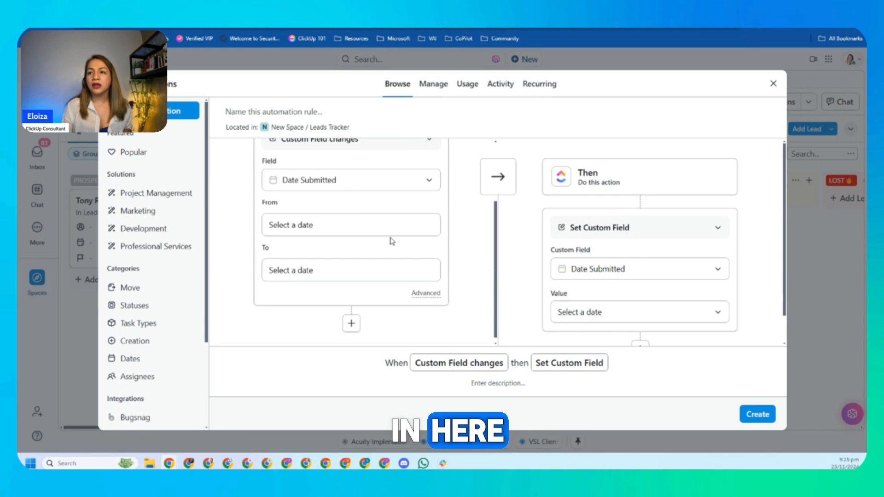
{"action": "left_click", "coordinate": [343, 186]}
{"action": "left_click", "coordinate": [312, 256]}
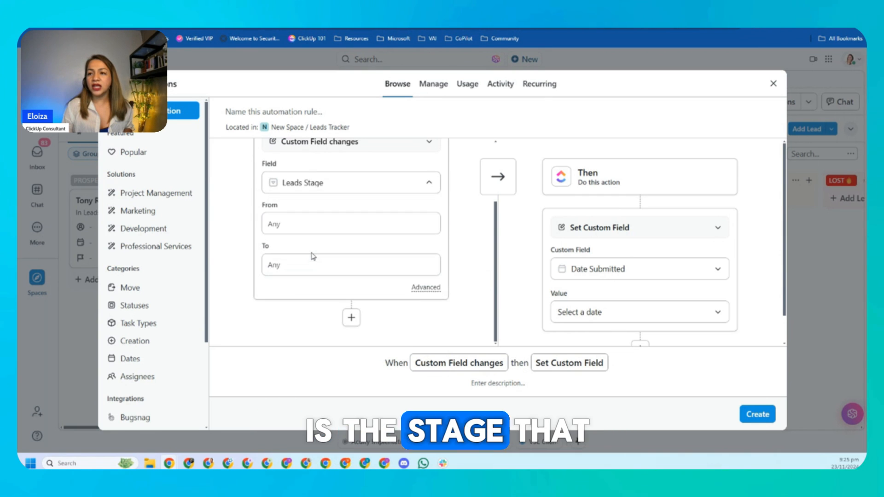
{"action": "left_click", "coordinate": [308, 270]}
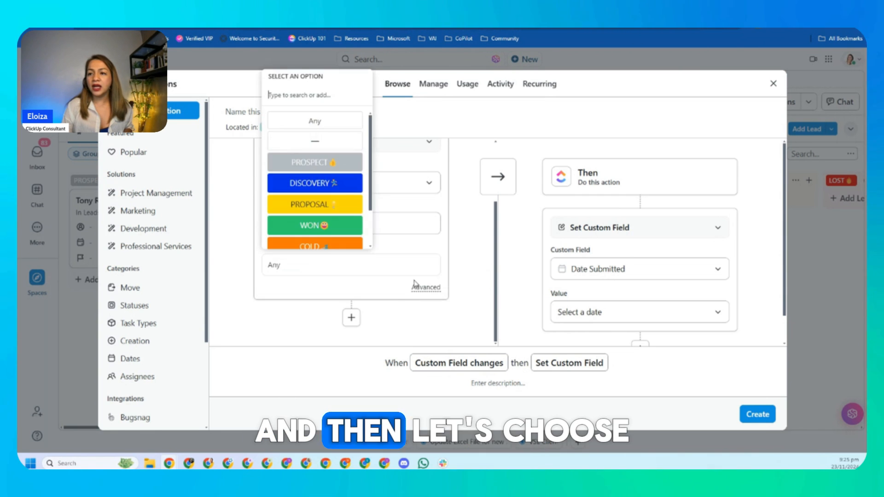
{"action": "left_click", "coordinate": [326, 164]}
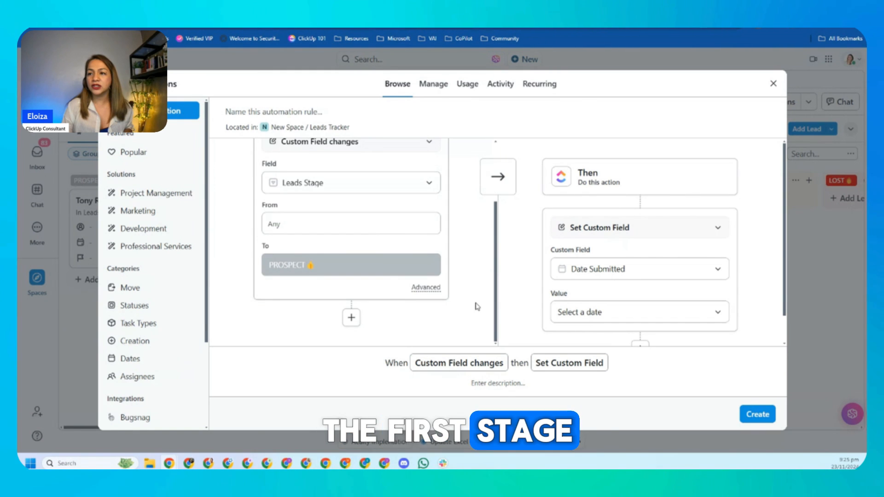
Limit the automation's trigger to tasks only, excluding subtasks.
{"action": "scroll", "coordinate": [477, 307], "scroll_direction": "up", "scroll_amount": 3}
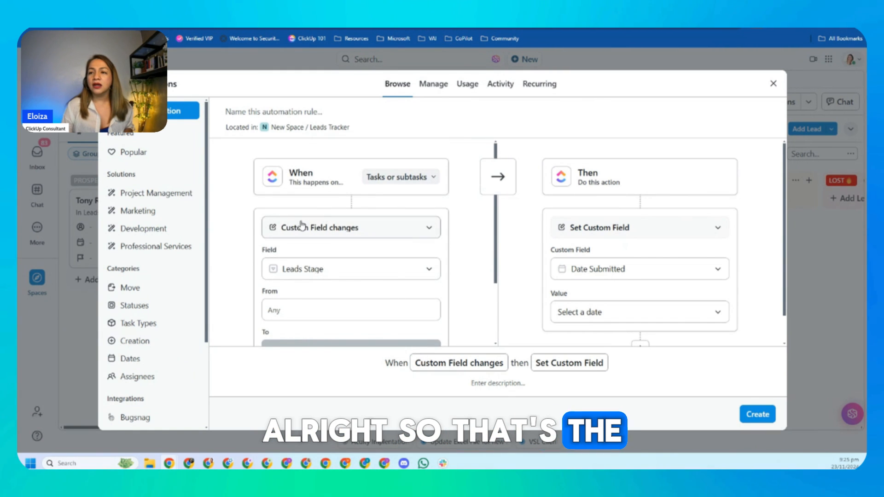
{"action": "scroll", "coordinate": [385, 303], "scroll_direction": "down", "scroll_amount": 2}
{"action": "scroll", "coordinate": [388, 302], "scroll_direction": "up", "scroll_amount": 2}
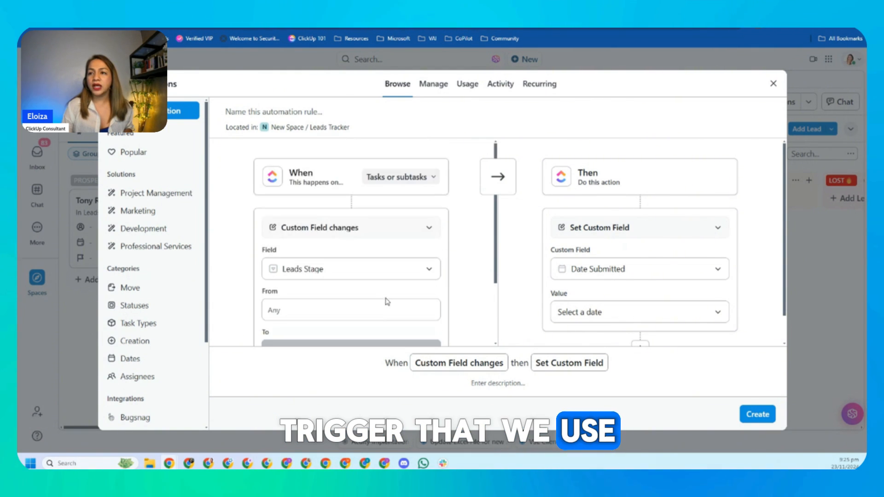
{"action": "left_click", "coordinate": [393, 179]}
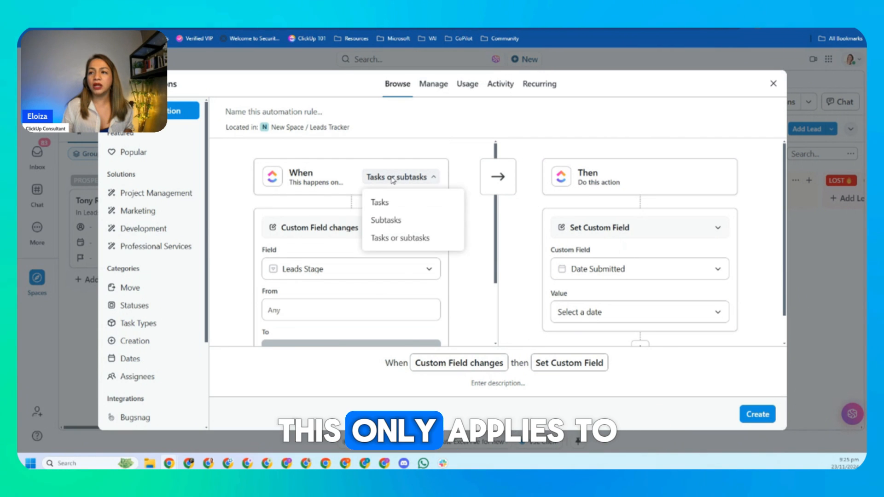
{"action": "left_click", "coordinate": [389, 205]}
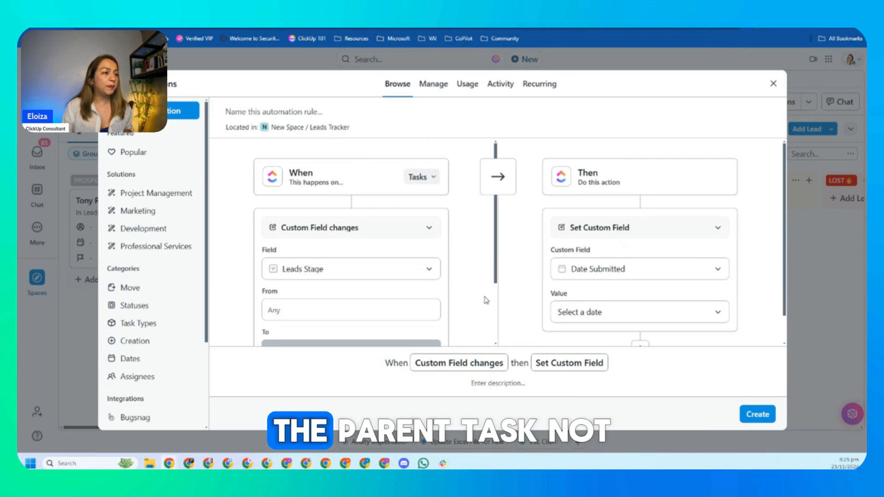
{"action": "left_click", "coordinate": [425, 181]}
{"action": "left_click", "coordinate": [473, 318]}
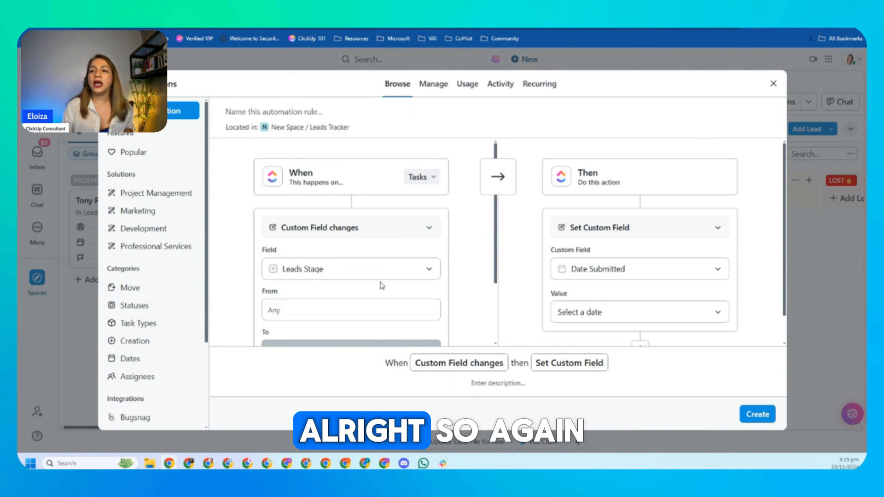
Change the automation's action to Create a subtask.
{"action": "scroll", "coordinate": [382, 286], "scroll_direction": "down", "scroll_amount": 2}
{"action": "scroll", "coordinate": [382, 286], "scroll_direction": "up", "scroll_amount": 1}
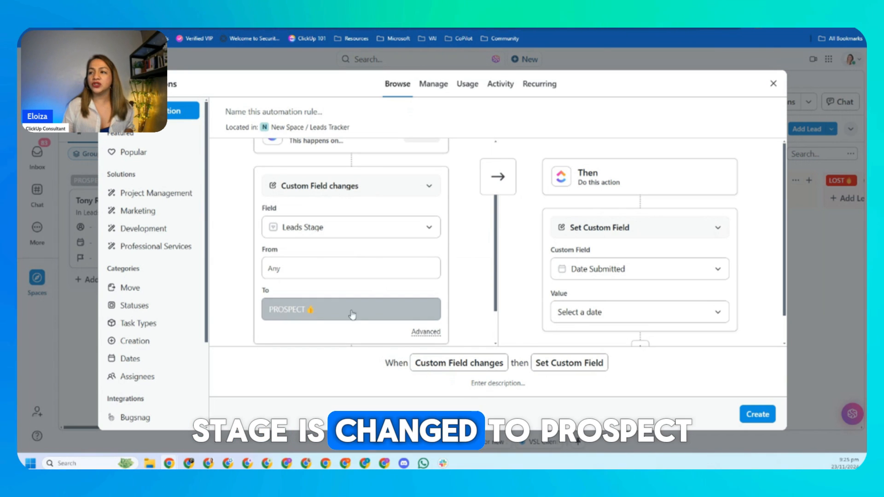
{"action": "left_click", "coordinate": [593, 229]}
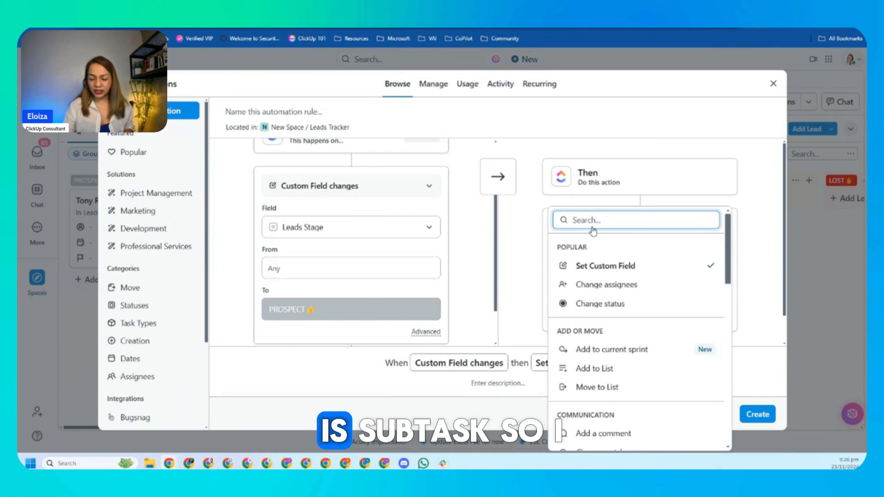
{"action": "type", "text": "ub"}
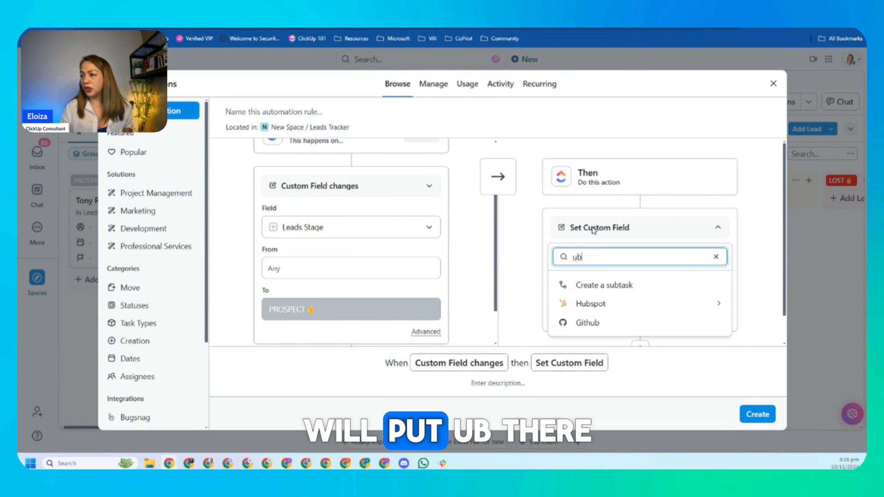
{"action": "left_click", "coordinate": [612, 287]}
Name the subtask "Research about the company -" followed by the dynamic Task Name field.
{"action": "scroll", "coordinate": [663, 279], "scroll_direction": "down", "scroll_amount": 1}
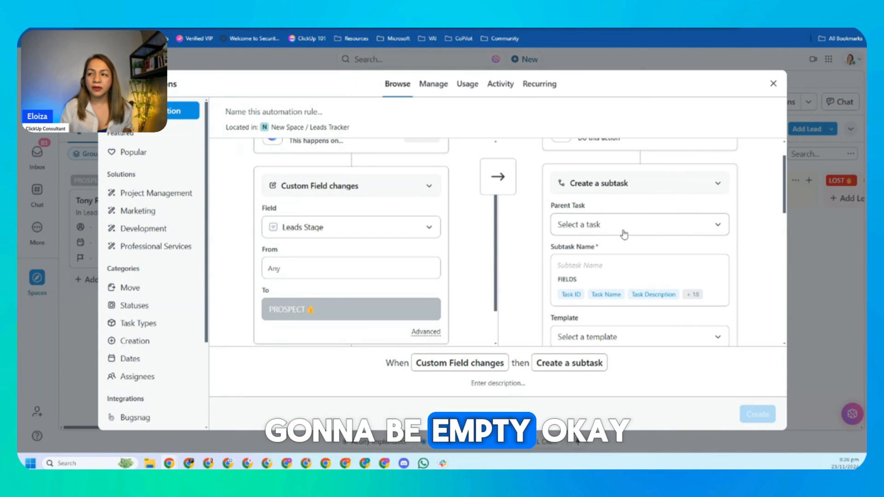
{"action": "left_click", "coordinate": [595, 268]}
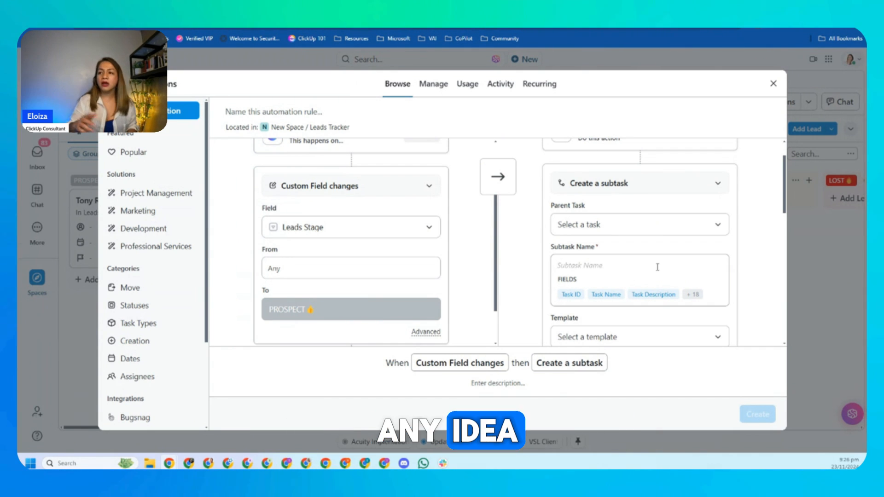
{"action": "type", "text": "Rese"}
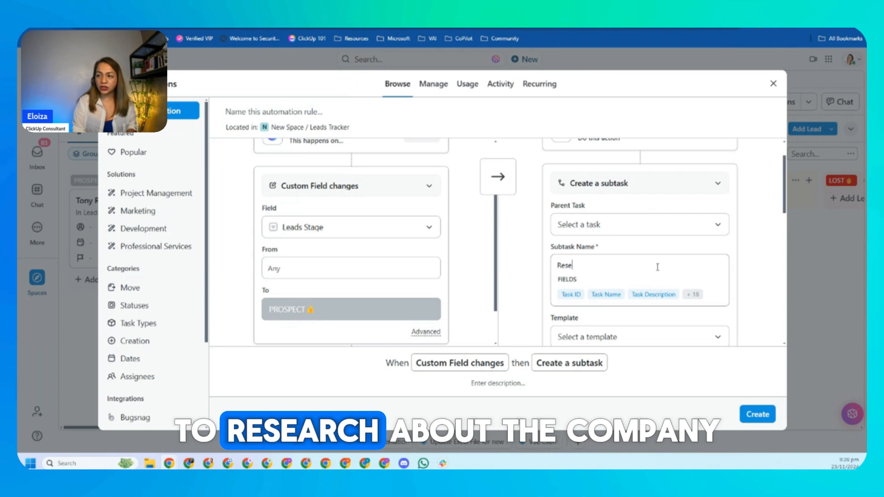
{"action": "type", "text": "arch a"}
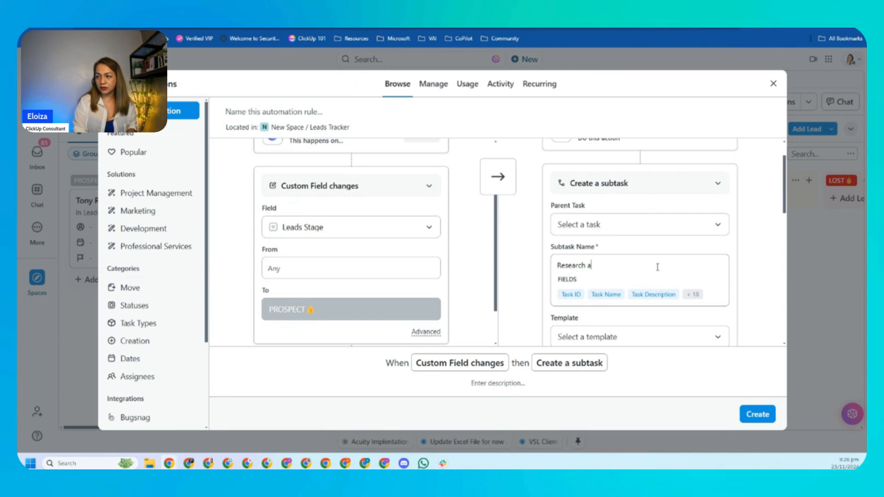
{"action": "type", "text": "bout"}
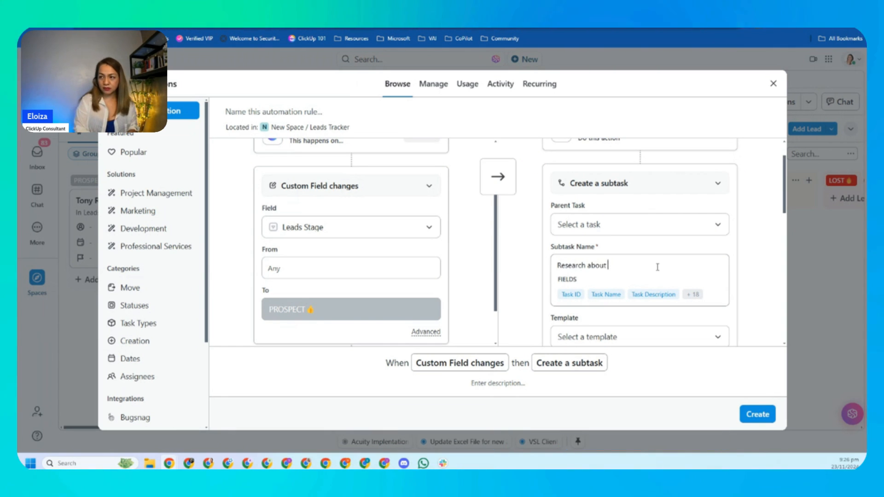
{"action": "type", "text": " the company -"}
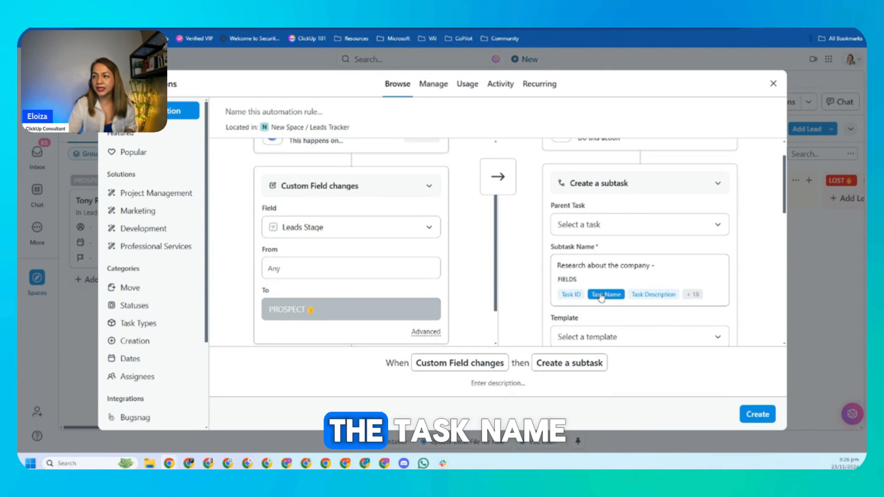
{"action": "left_click", "coordinate": [602, 294]}
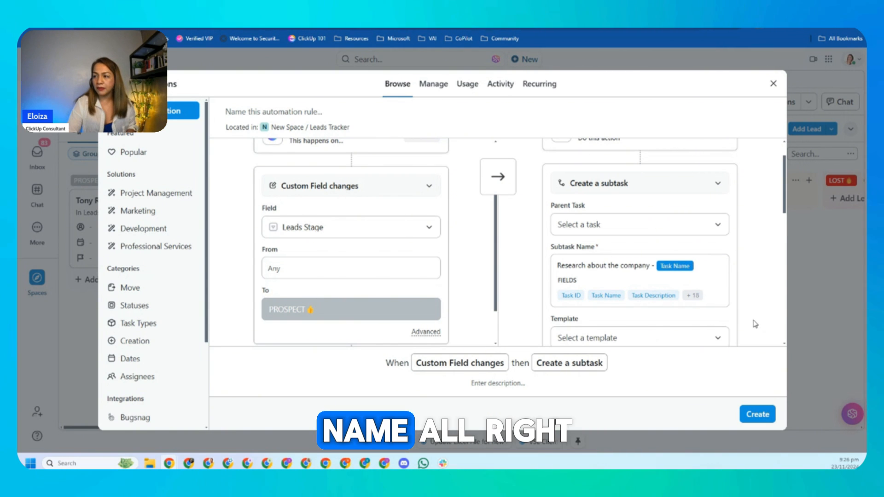
{"action": "scroll", "coordinate": [631, 281], "scroll_direction": "down", "scroll_amount": 3}
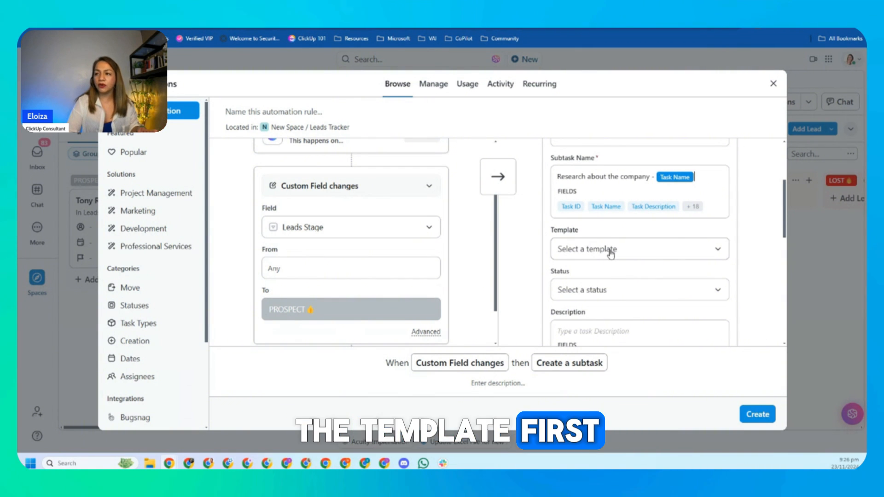
{"action": "left_click", "coordinate": [610, 251]}
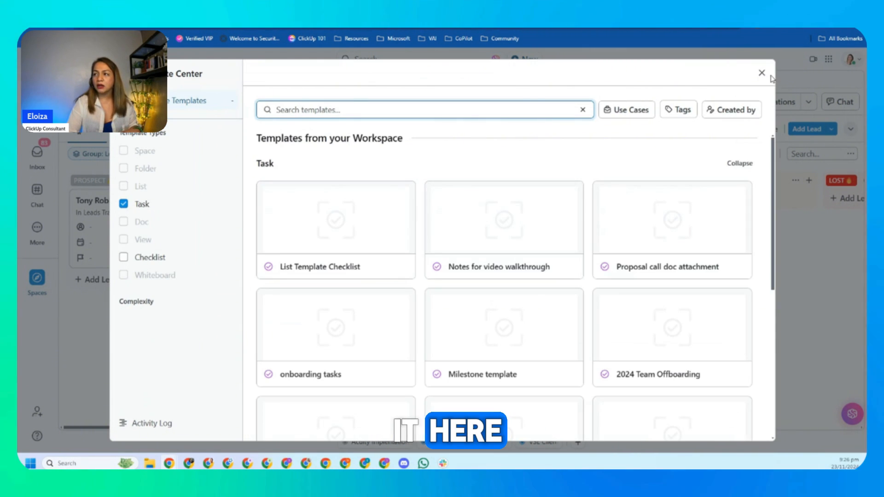
{"action": "left_click", "coordinate": [762, 73]}
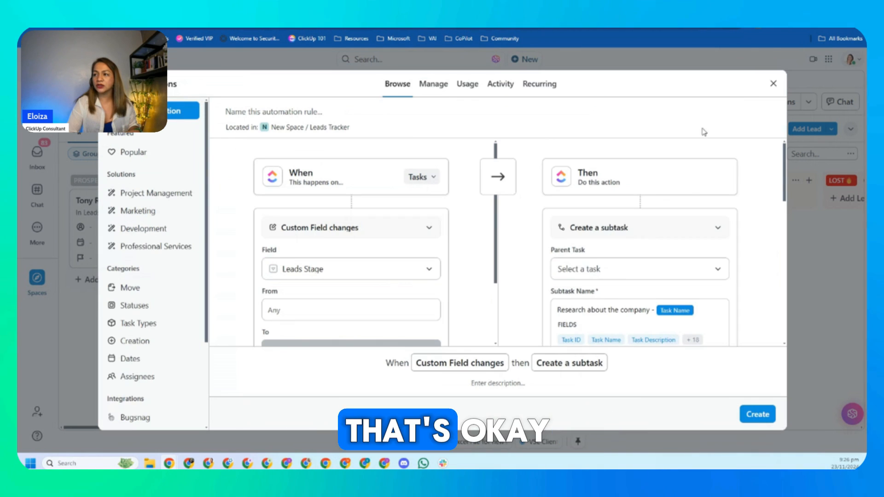
Start the research subtask's description with the lines "- go to website" and "- check social media accounts".
{"action": "scroll", "coordinate": [638, 260], "scroll_direction": "down", "scroll_amount": 5}
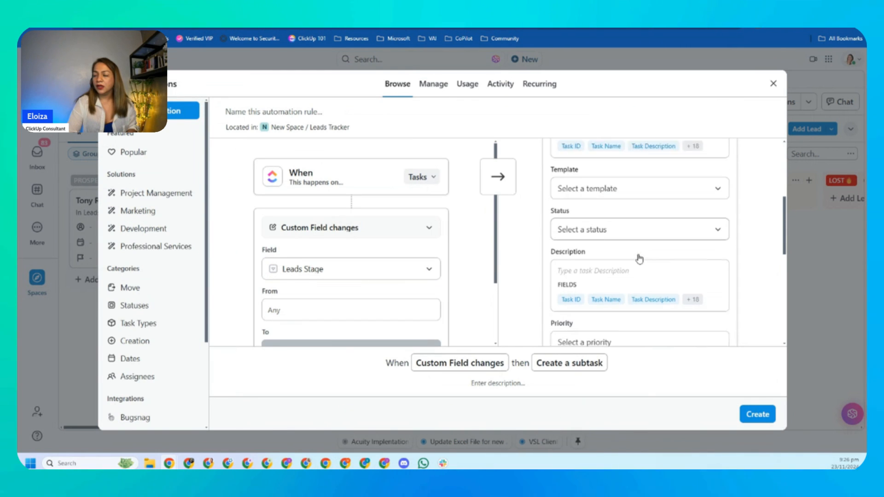
{"action": "scroll", "coordinate": [639, 259], "scroll_direction": "down", "scroll_amount": 1}
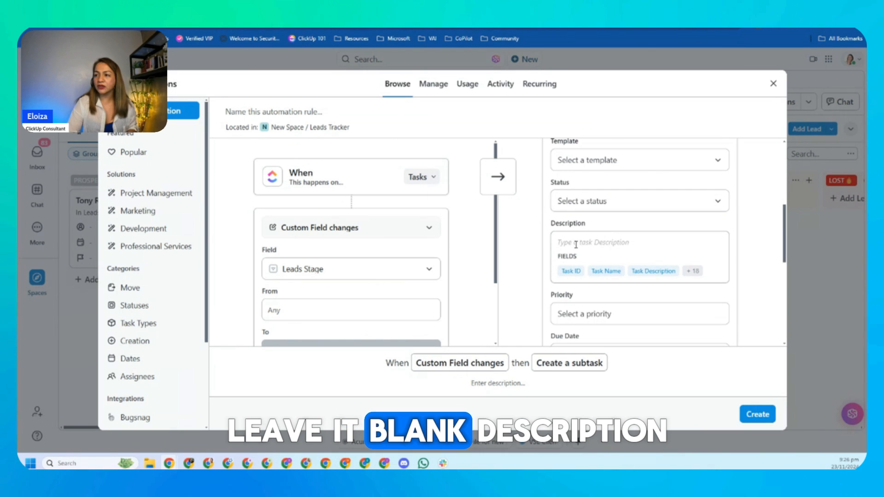
{"action": "left_click", "coordinate": [616, 245]}
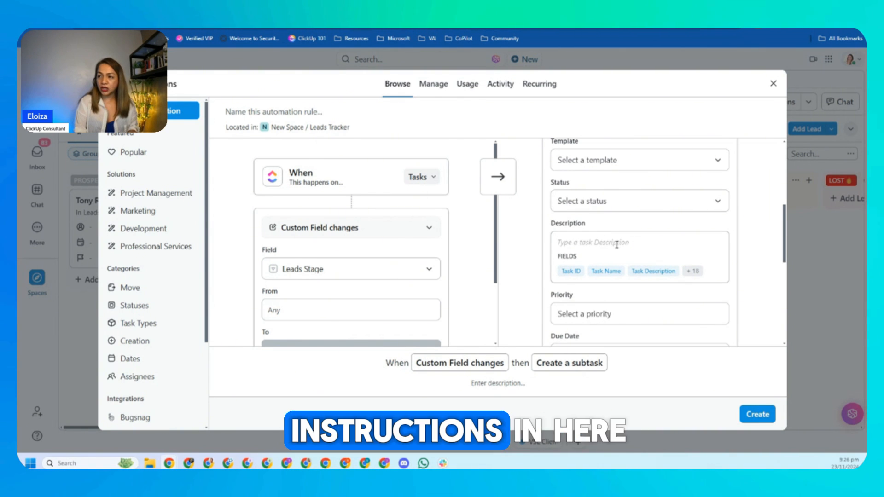
{"action": "type", "text": "-"}
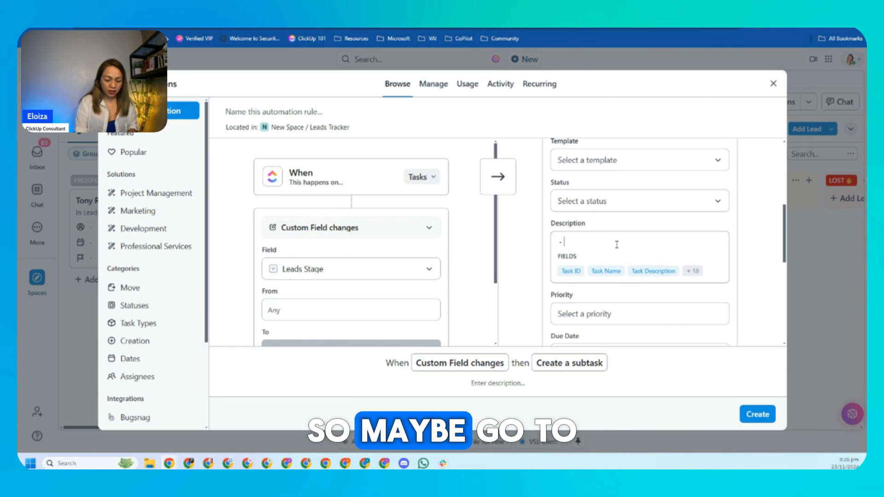
{"action": "type", "text": " go t"}
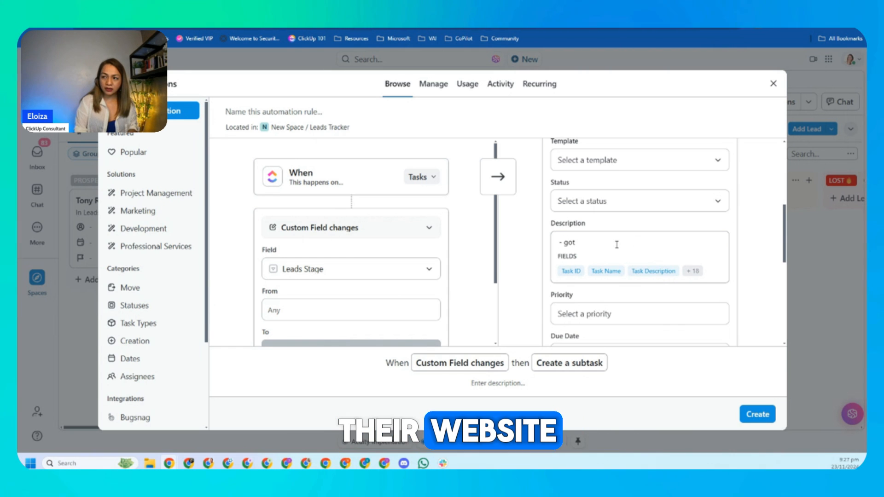
{"action": "type", "text": "o "}
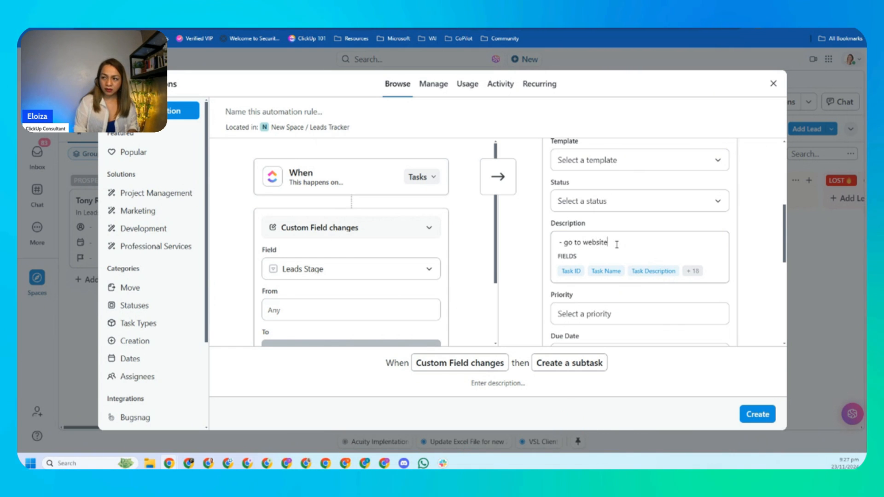
{"action": "type", "text": "website"}
{"action": "key", "text": "Return"}
{"action": "type", "text": "- check"}
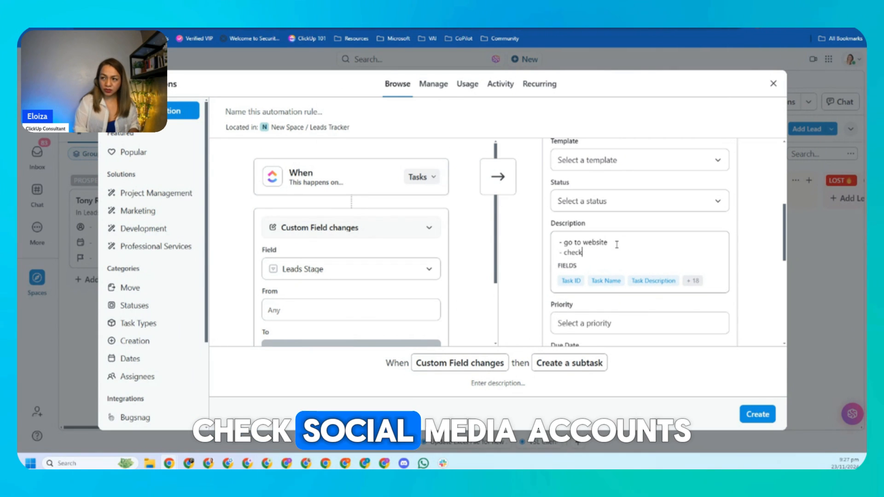
{"action": "type", "text": " cocial"}
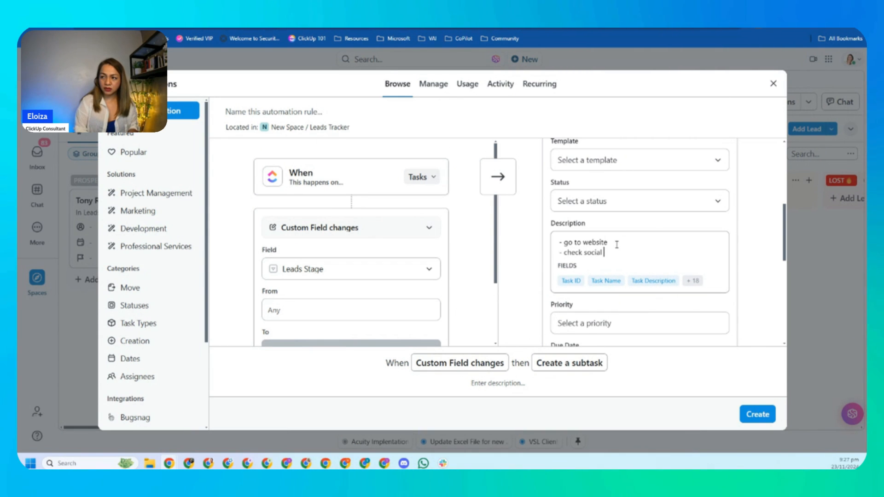
{"action": "type", "text": " media accounts"}
{"action": "key", "text": "Return"}
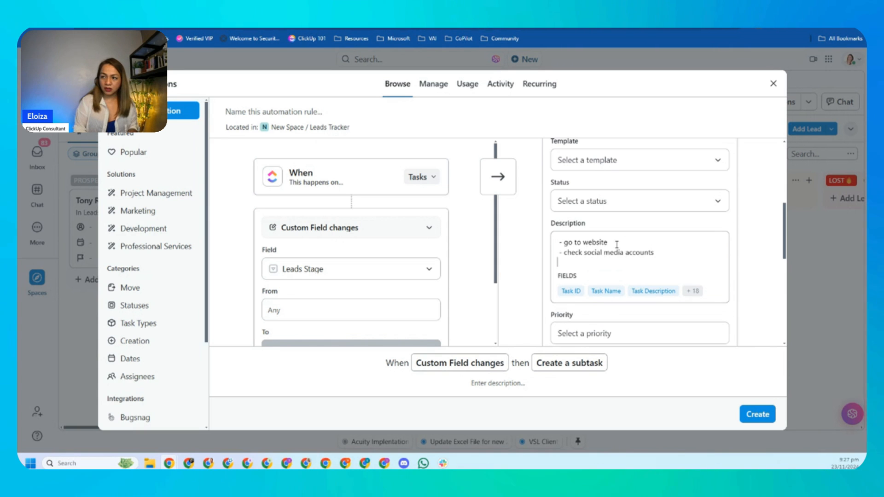
Add the lines "- capture relevant information" and "- create a summary" to the research subtask's description.
{"action": "type", "text": "- check social media accounts - capture re"}
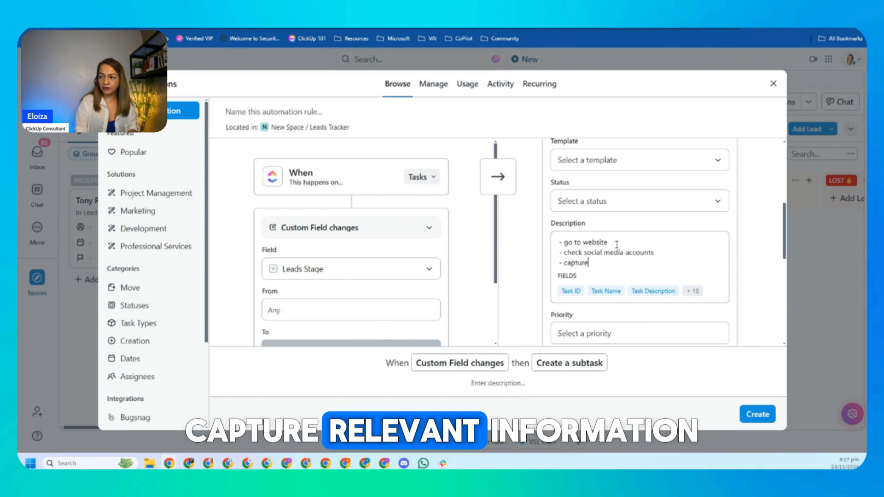
{"action": "type", "text": "levant in"}
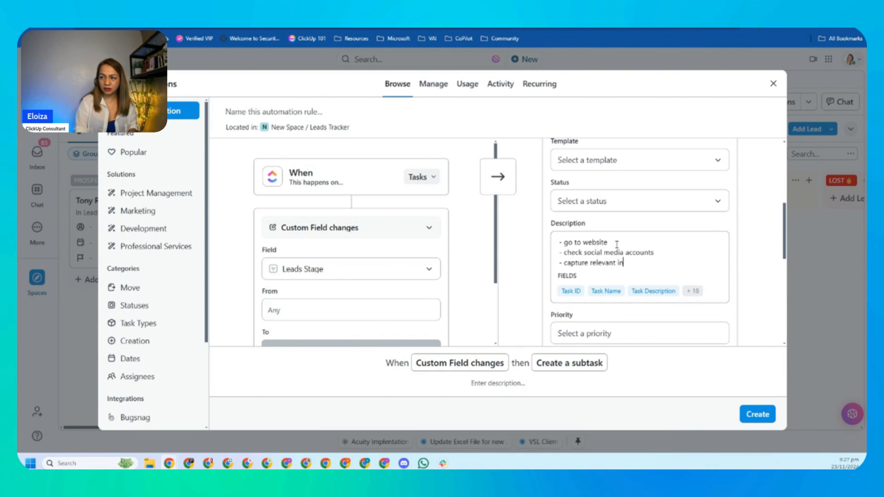
{"action": "type", "text": "formation"}
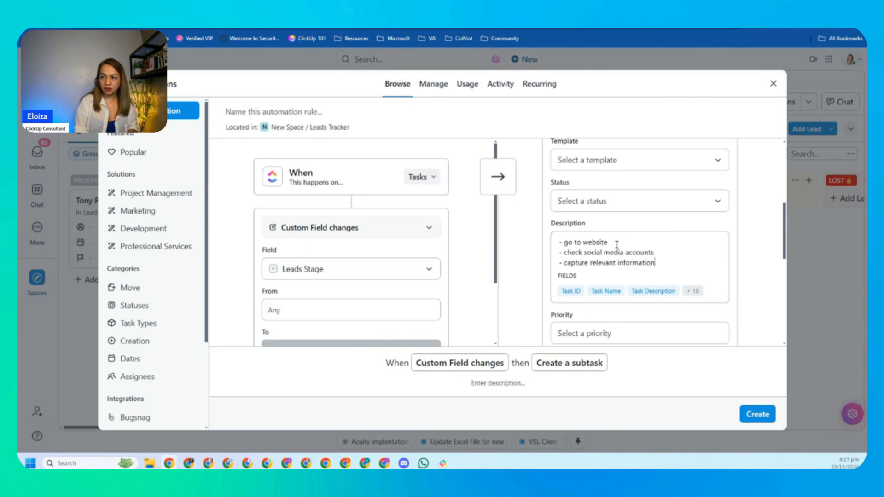
{"action": "key", "text": "Return"}
{"action": "type", "text": "-create"}
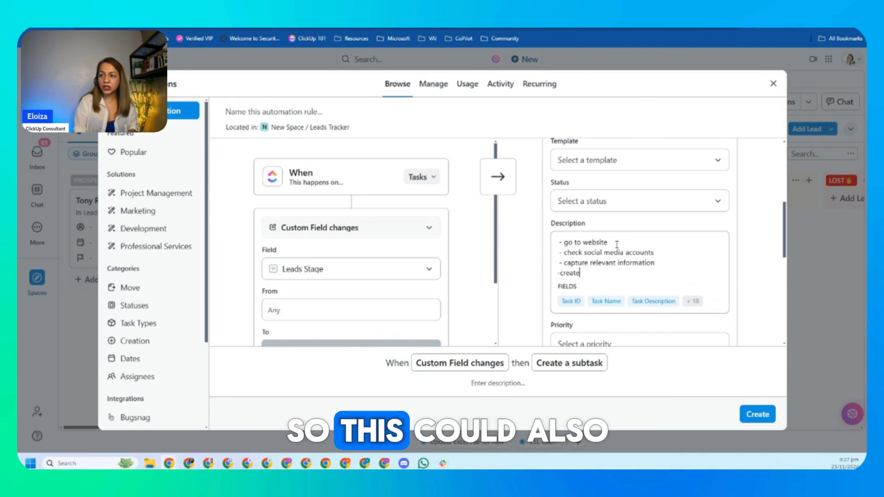
{"action": "key", "text": "Left"}
{"action": "key", "text": "Left"}
{"action": "key", "text": "Left"}
{"action": "key", "text": "Left"}
{"action": "key", "text": "Left"}
{"action": "key", "text": "Left"}
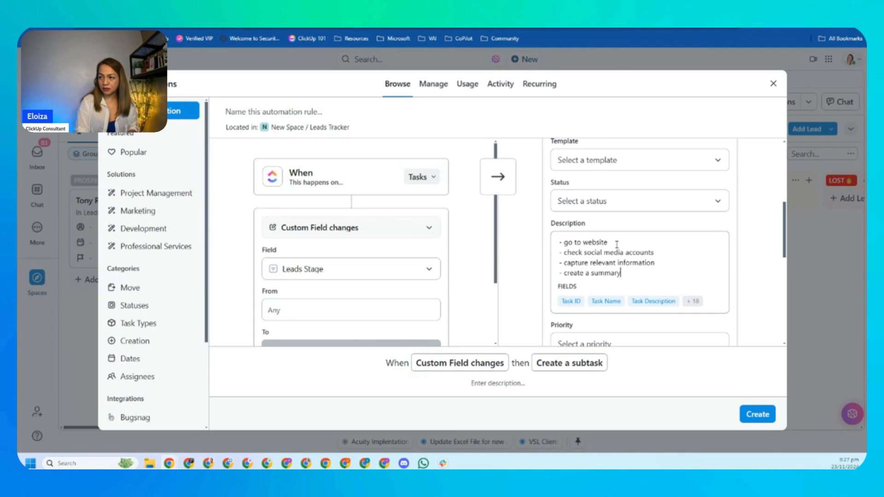
Set the research subtask's due date to On trigger date.
{"action": "scroll", "coordinate": [644, 283], "scroll_direction": "down", "scroll_amount": 2}
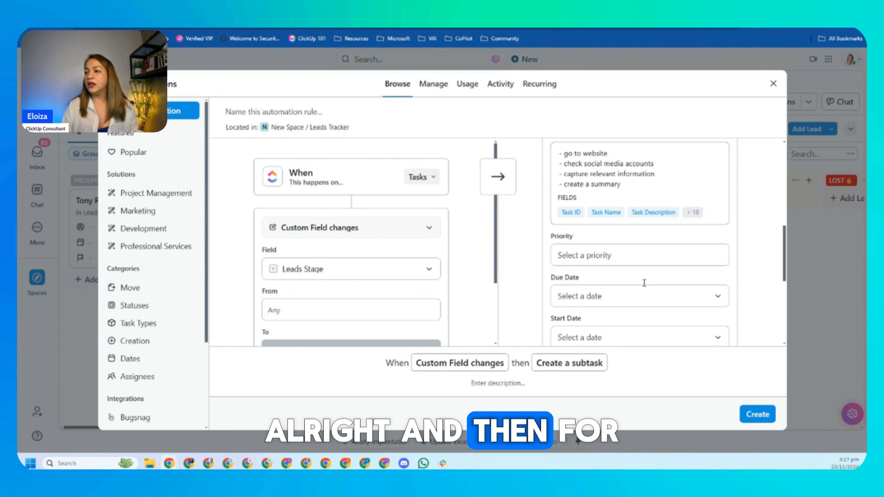
{"action": "scroll", "coordinate": [646, 286], "scroll_direction": "down", "scroll_amount": 1}
{"action": "left_click", "coordinate": [603, 252]}
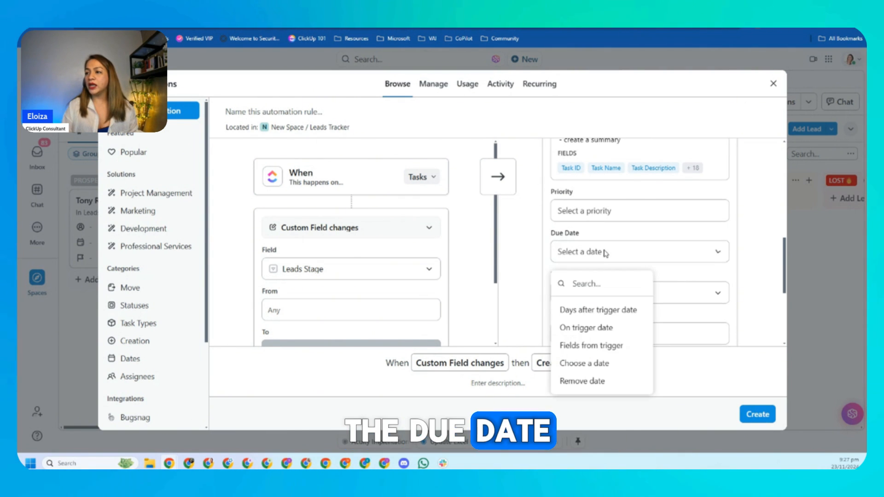
{"action": "left_click", "coordinate": [590, 329]}
{"action": "scroll", "coordinate": [665, 290], "scroll_direction": "down", "scroll_amount": 1}
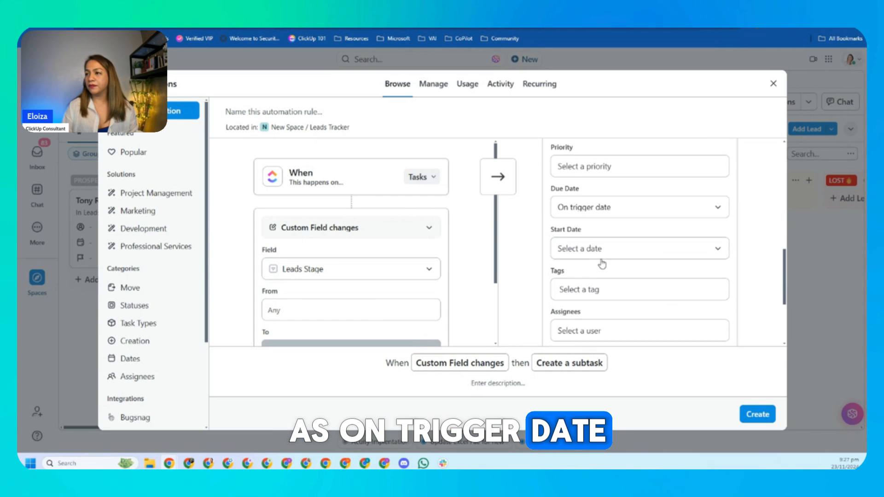
Assign the research subtask to the team member responsible, found by first name.
{"action": "scroll", "coordinate": [644, 266], "scroll_direction": "down", "scroll_amount": 1}
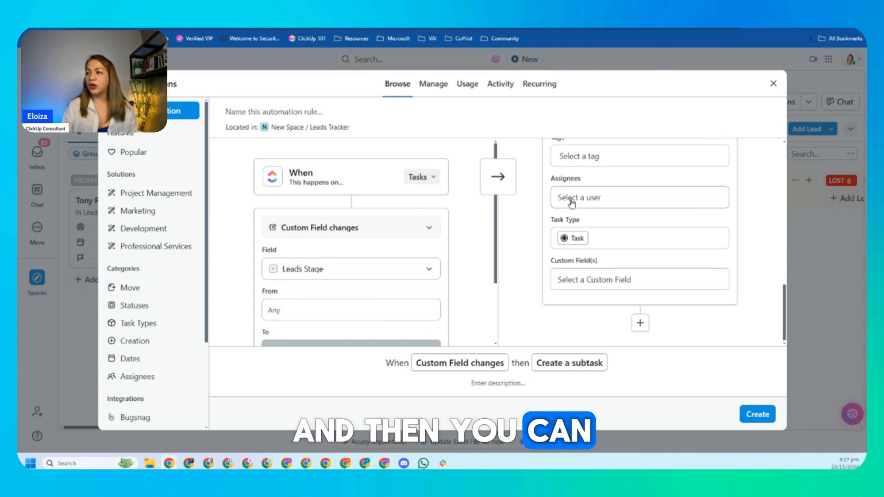
{"action": "left_click", "coordinate": [572, 202]}
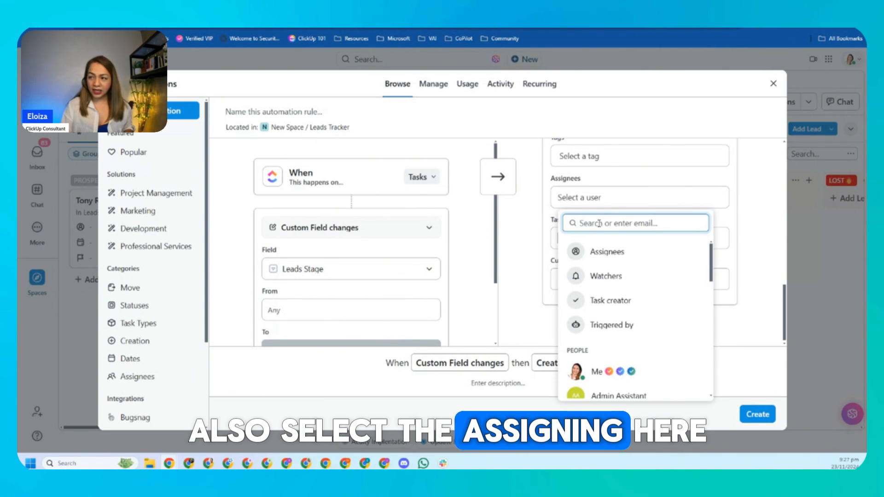
{"action": "type", "text": "earl"}
{"action": "left_click", "coordinate": [605, 274]}
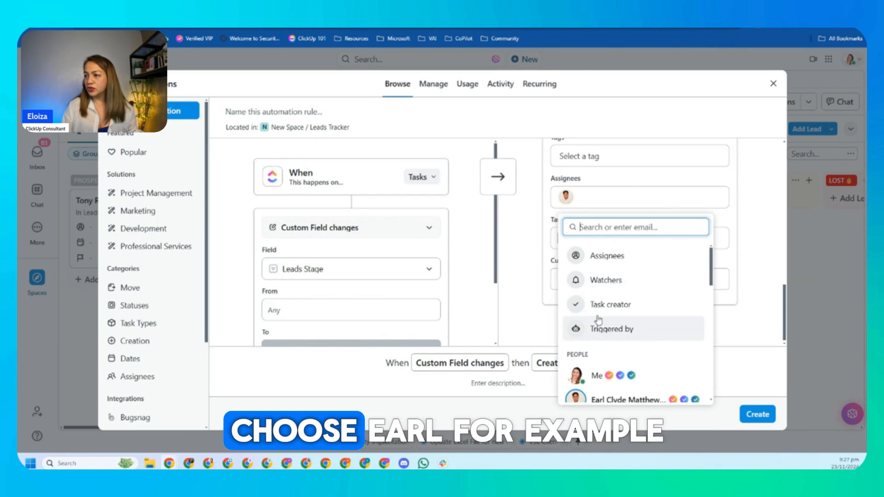
{"action": "left_click", "coordinate": [549, 322]}
Add a second action to the automation and make it Create a subtask.
{"action": "scroll", "coordinate": [660, 275], "scroll_direction": "down", "scroll_amount": 1}
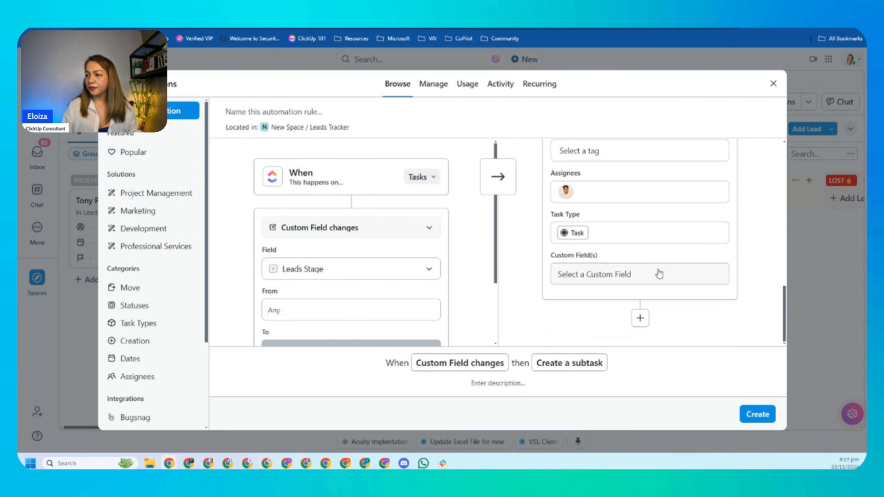
{"action": "left_click", "coordinate": [640, 318]}
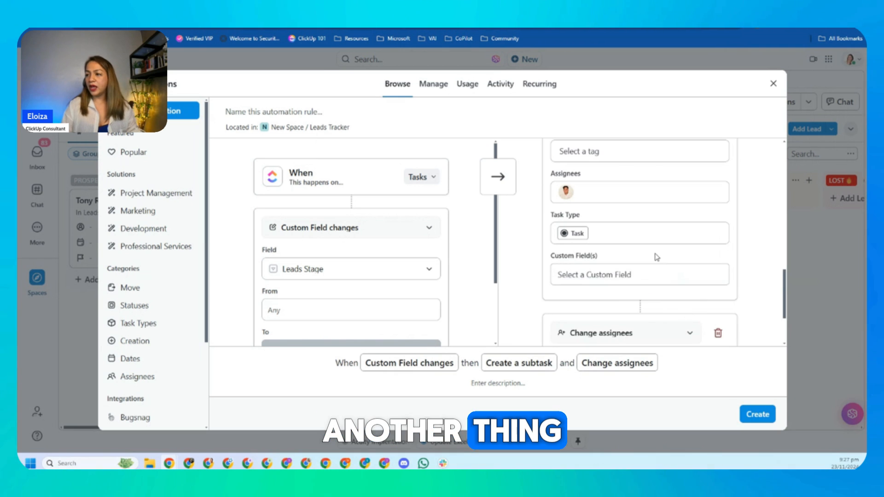
{"action": "scroll", "coordinate": [657, 257], "scroll_direction": "down", "scroll_amount": 2}
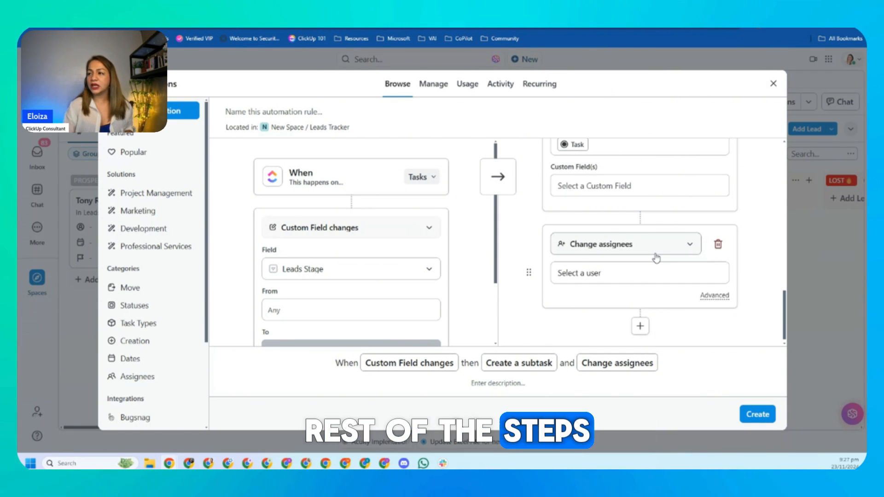
{"action": "left_click", "coordinate": [619, 246]}
{"action": "type", "text": "ub"}
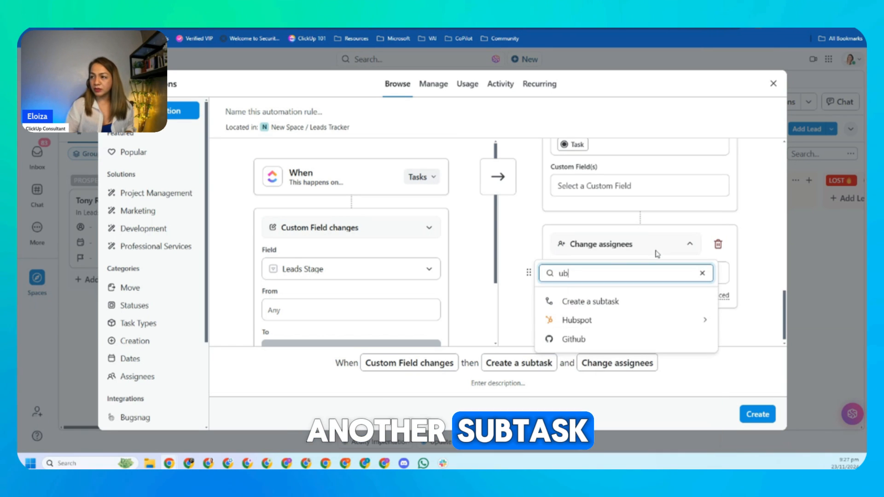
{"action": "left_click", "coordinate": [604, 302]}
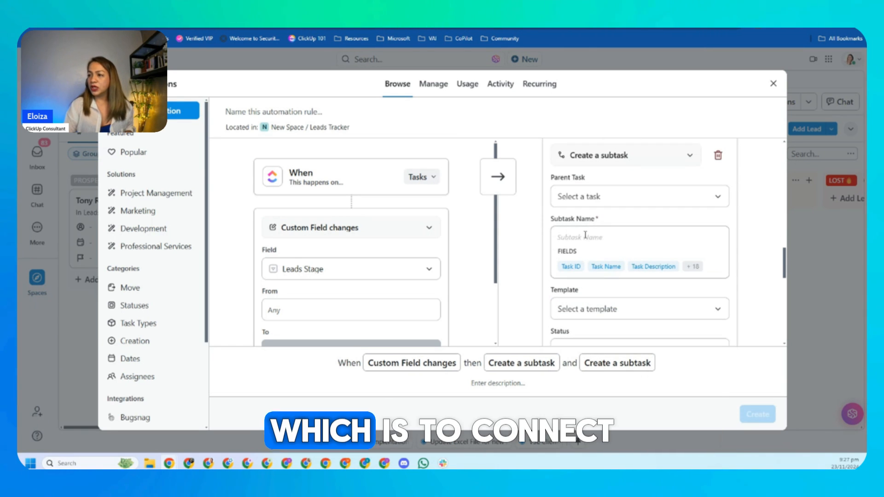
Name the second subtask "Connect on linkedin -" followed by the dynamic Task Name field.
{"action": "type", "text": "Connte"}
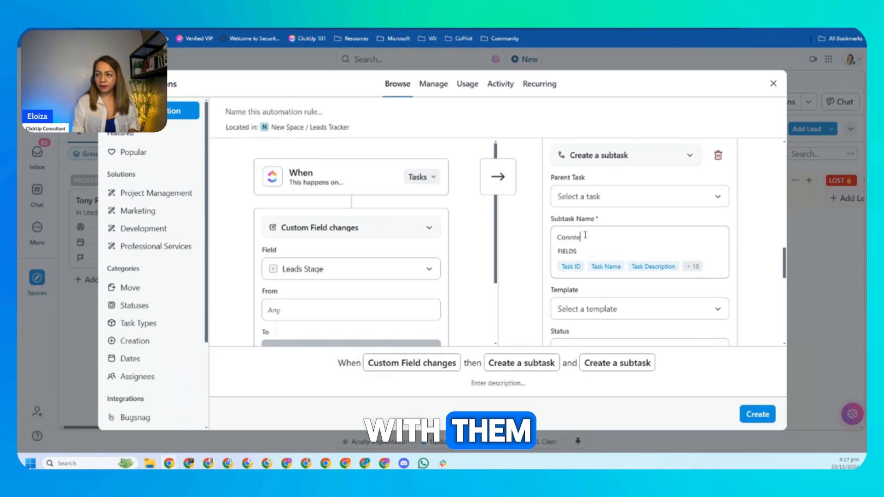
{"action": "type", "text": "ion "}
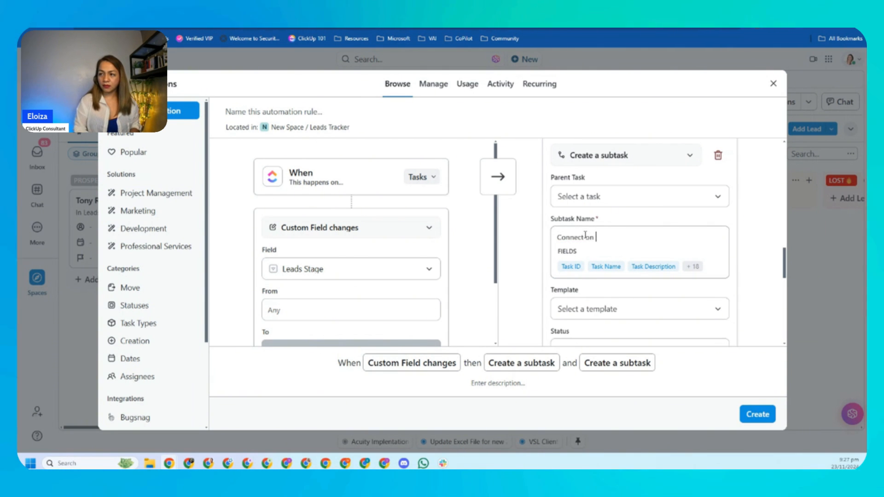
{"action": "type", "text": "linkedin"}
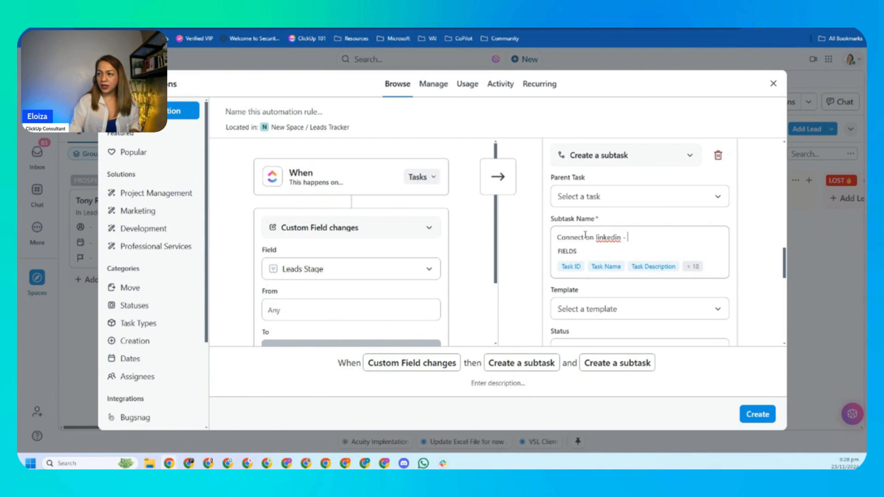
{"action": "type", "text": " -"}
{"action": "left_click", "coordinate": [606, 266]}
Set the LinkedIn subtask's due date to On trigger date.
{"action": "scroll", "coordinate": [675, 279], "scroll_direction": "down", "scroll_amount": 2}
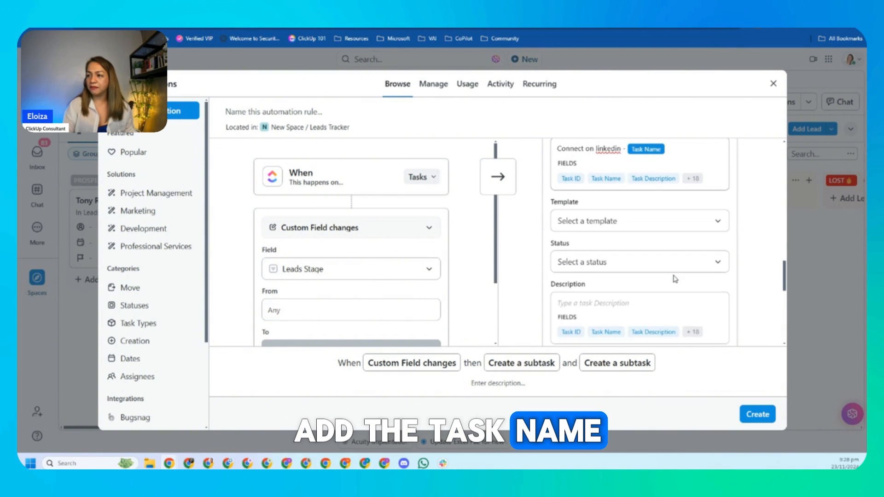
{"action": "scroll", "coordinate": [675, 279], "scroll_direction": "down", "scroll_amount": 4}
{"action": "left_click", "coordinate": [589, 238]}
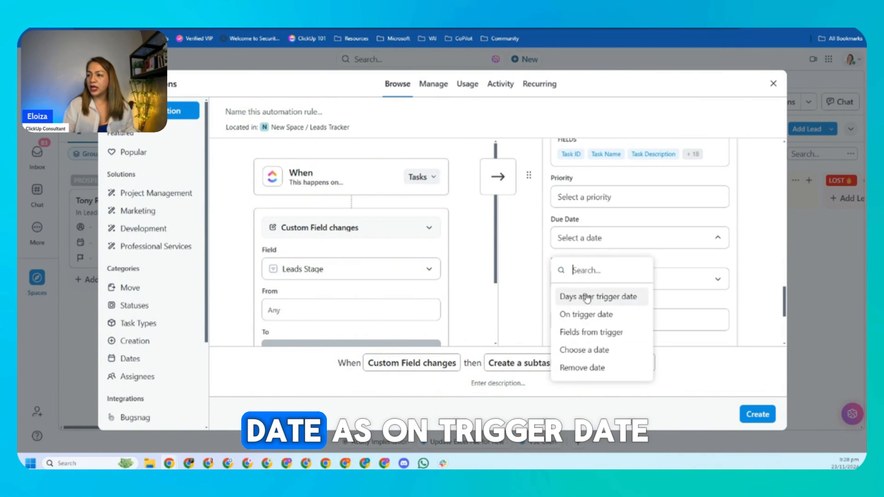
{"action": "left_click", "coordinate": [621, 313]}
Assign the LinkedIn subtask to the same team member as the research subtask and create the automation.
{"action": "scroll", "coordinate": [654, 281], "scroll_direction": "down", "scroll_amount": 4}
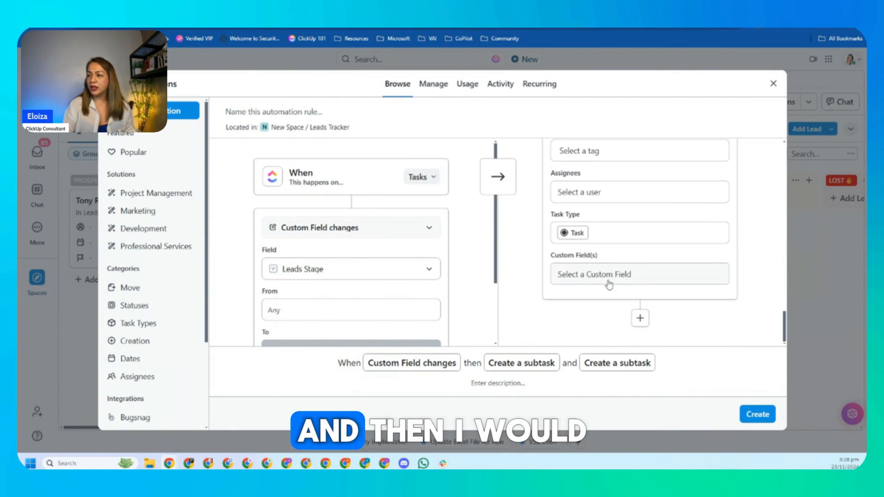
{"action": "left_click", "coordinate": [599, 192]}
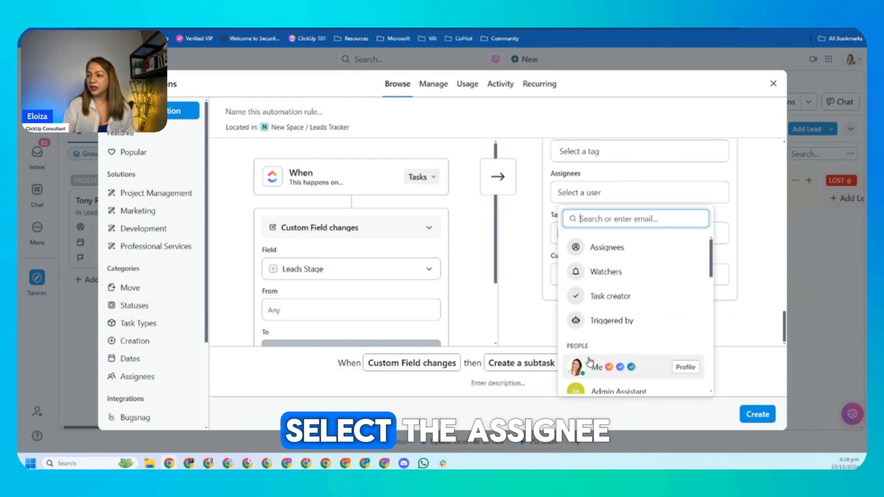
{"action": "scroll", "coordinate": [592, 341], "scroll_direction": "down", "scroll_amount": 2}
{"action": "left_click", "coordinate": [606, 371]}
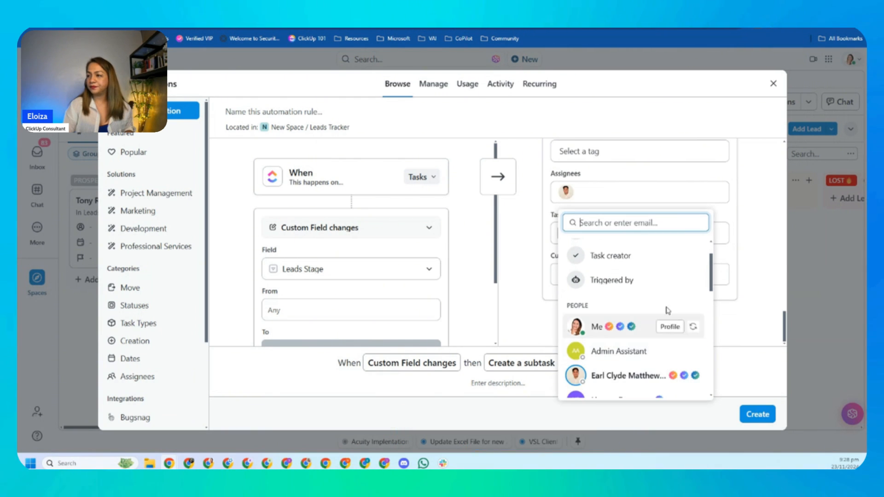
{"action": "left_click", "coordinate": [741, 316]}
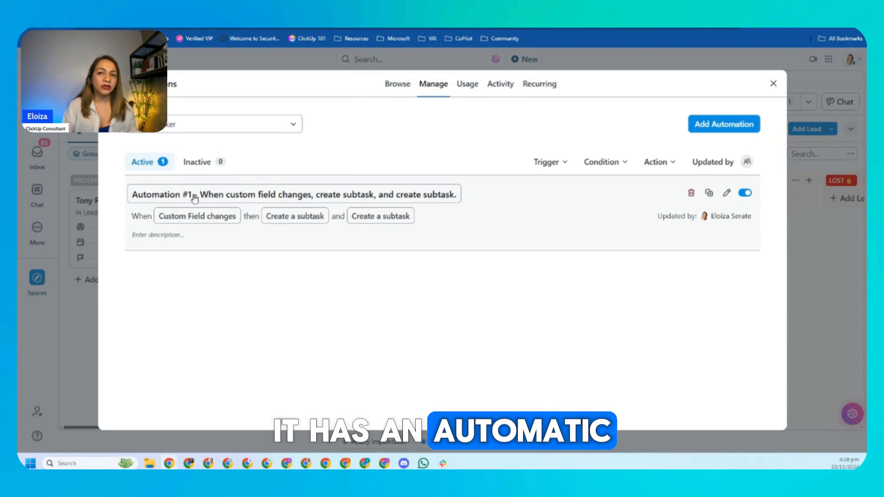
Replace "custom field changes" in the first automation's name with "stage=prospect".
{"action": "left_click", "coordinate": [272, 203]}
{"action": "double_click", "coordinate": [273, 195]}
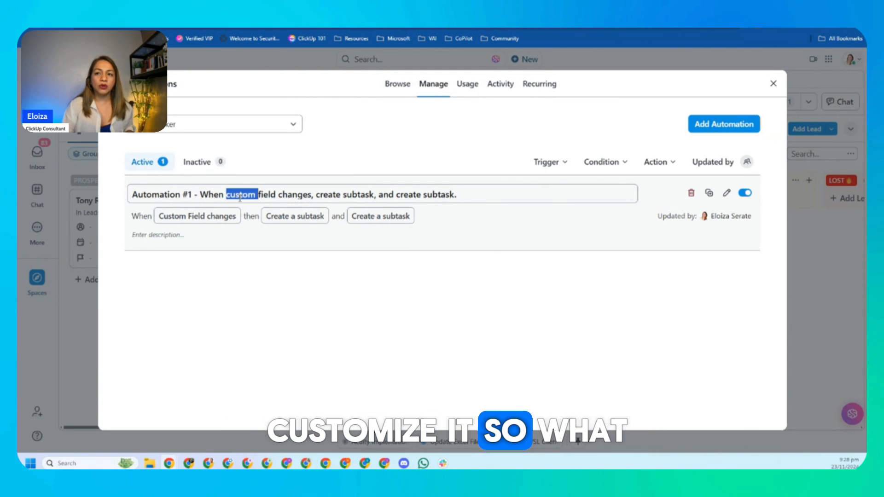
{"action": "key", "text": "Left"}
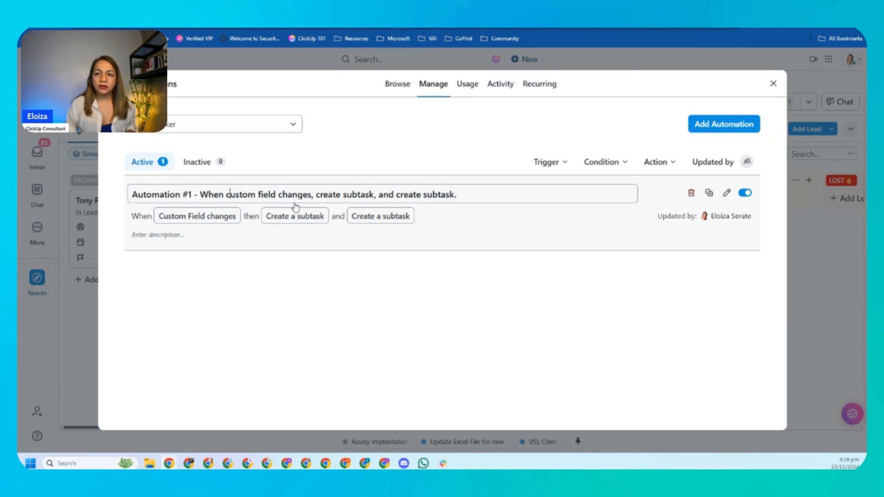
{"action": "type", "text": "stage"}
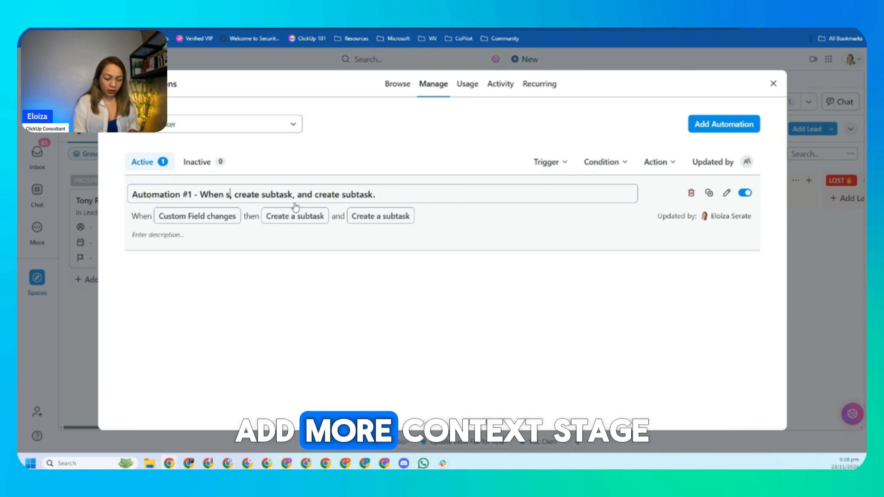
{"action": "type", "text": "=p"}
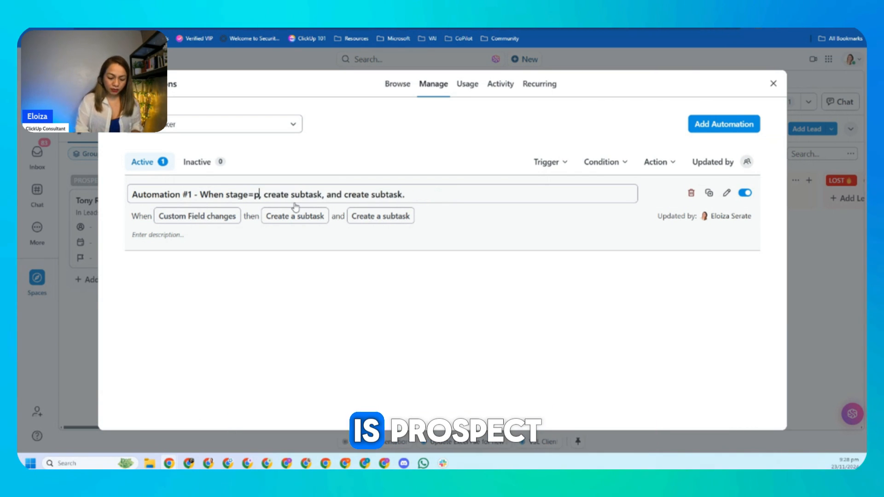
{"action": "type", "text": "rosc"}
{"action": "key", "text": "BackSpace"}
{"action": "type", "text": "pect"}
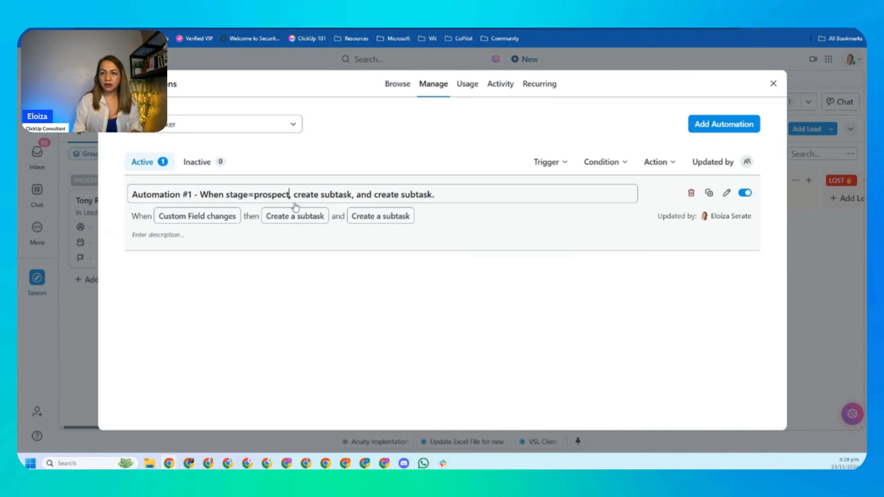
Replace the action wording in the automation's name with "research, and add on linkedin", and review the automation's configuration.
{"action": "key", "text": "ctrl+shift+Right"}
{"action": "key", "text": "ctrl+shift+Right"}
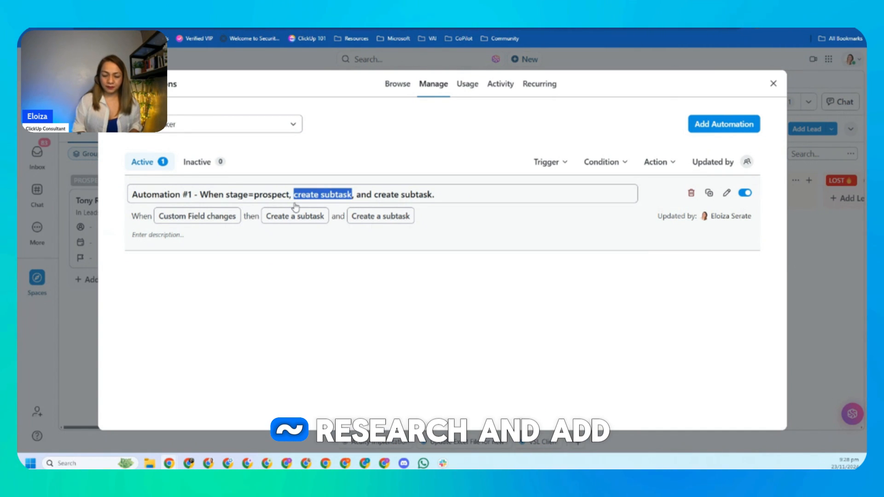
{"action": "type", "text": "re"}
{"action": "type", "text": ","}
{"action": "key", "text": "Right"}
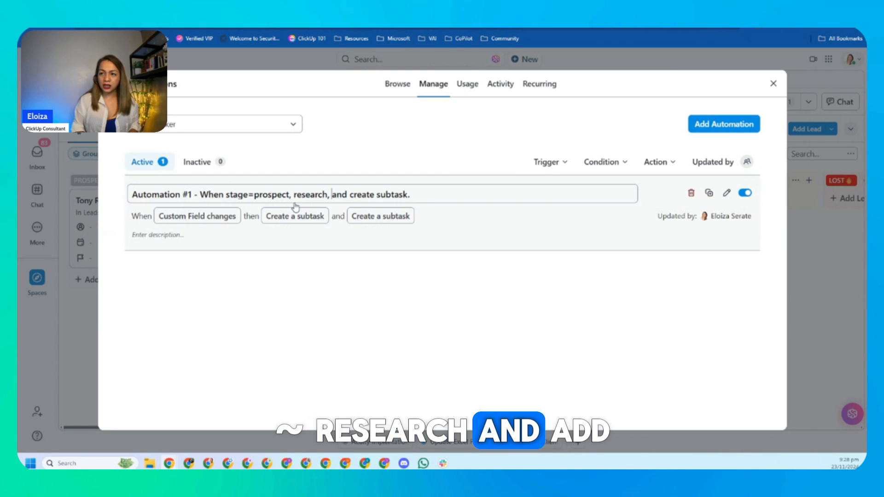
{"action": "type", "text": "d on linedi"}
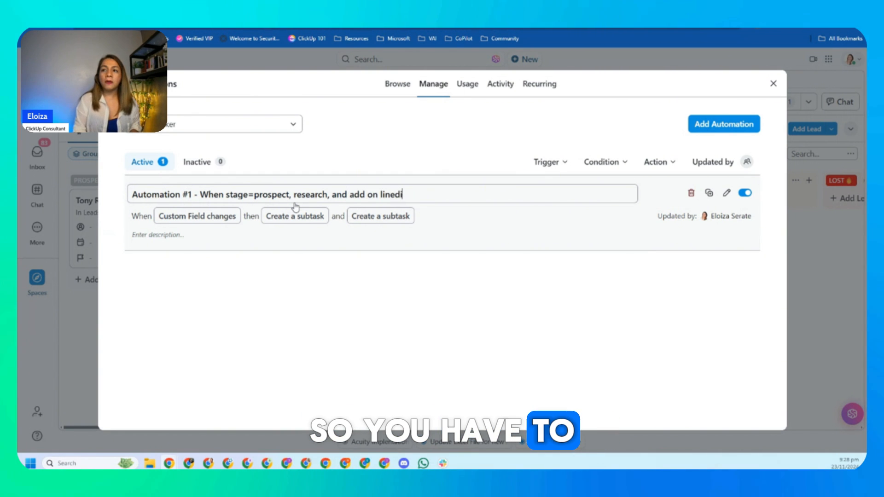
{"action": "type", "text": "kedin"}
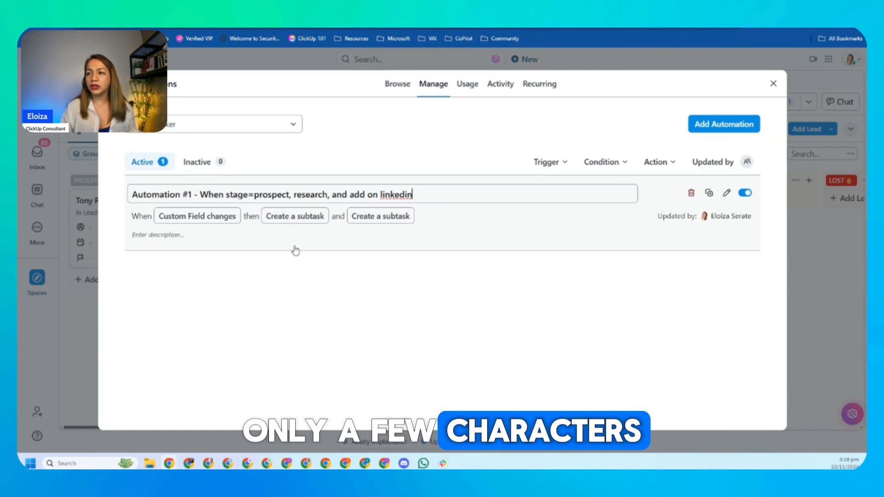
{"action": "left_click", "coordinate": [236, 257]}
{"action": "left_click", "coordinate": [727, 193]}
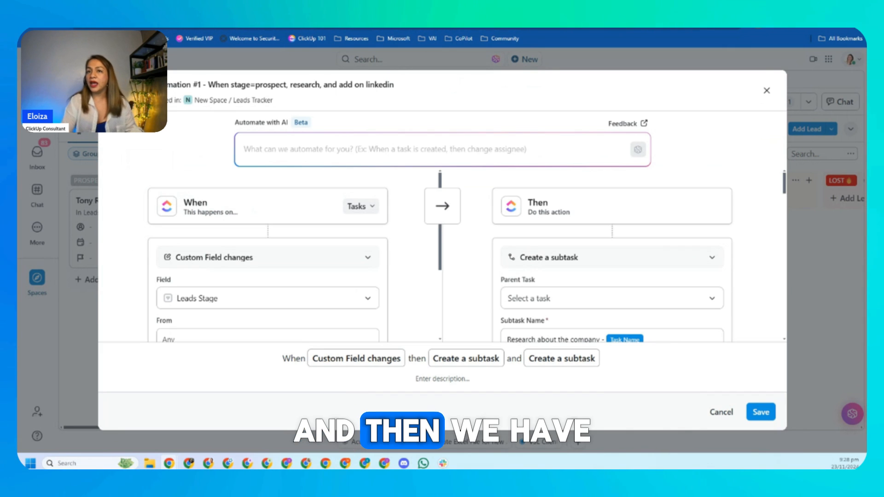
{"action": "left_click", "coordinate": [767, 91]}
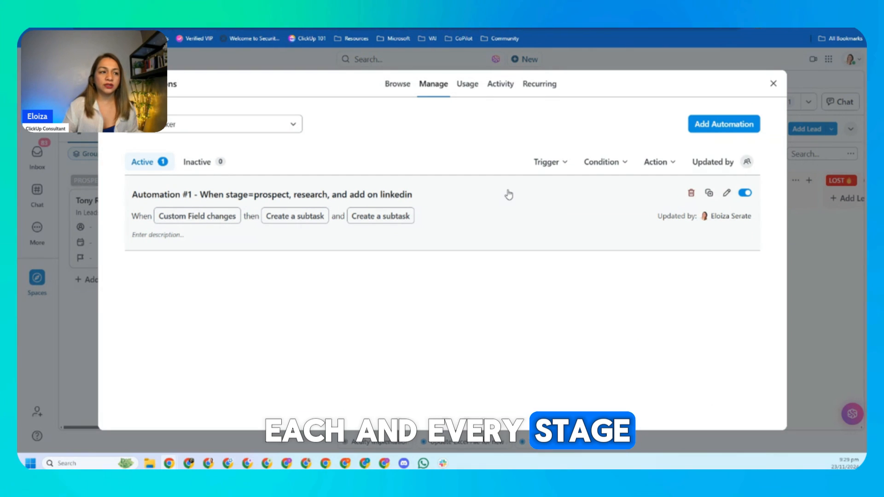
Duplicate the prospect automation in the current location and set the copy's Leads Stage trigger to DISCOVERY.
{"action": "left_click", "coordinate": [709, 194]}
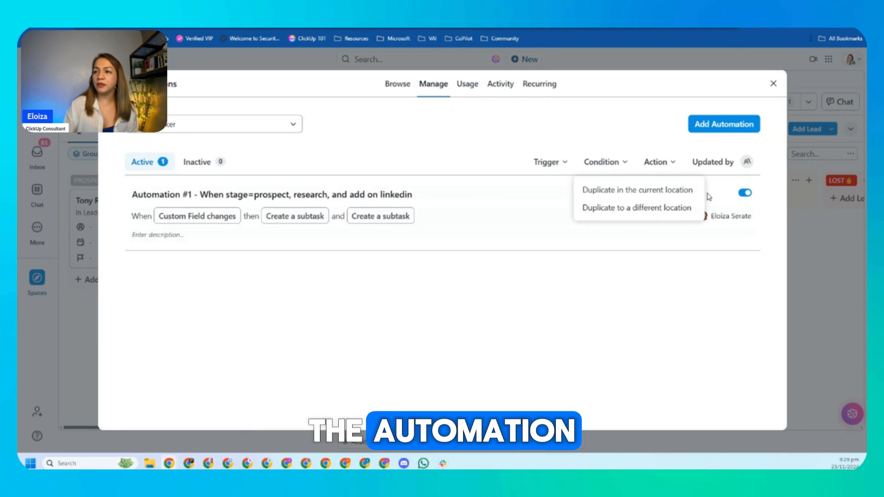
{"action": "left_click", "coordinate": [631, 191]}
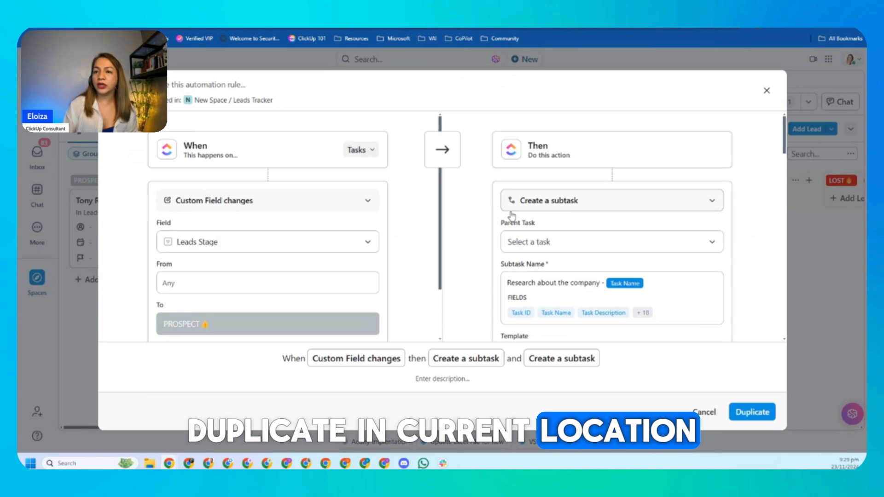
{"action": "scroll", "coordinate": [309, 207], "scroll_direction": "down", "scroll_amount": 2}
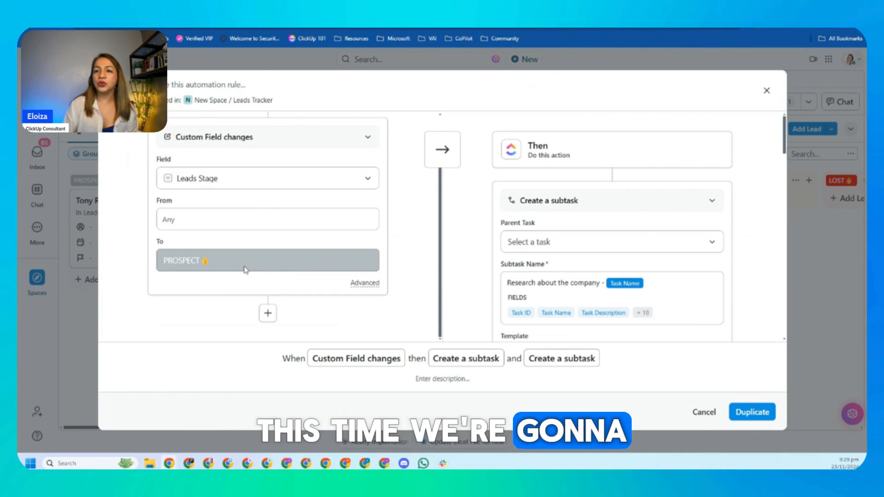
{"action": "left_click", "coordinate": [245, 267]}
{"action": "left_click", "coordinate": [214, 183]}
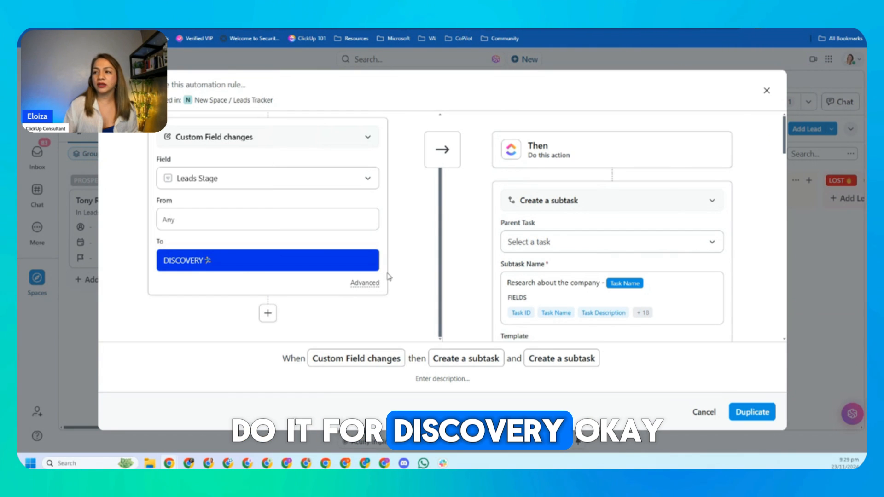
Rename the duplicate's first subtask "Send calendly link -", keeping the dynamic Task Name field.
{"action": "double_click", "coordinate": [638, 306]}
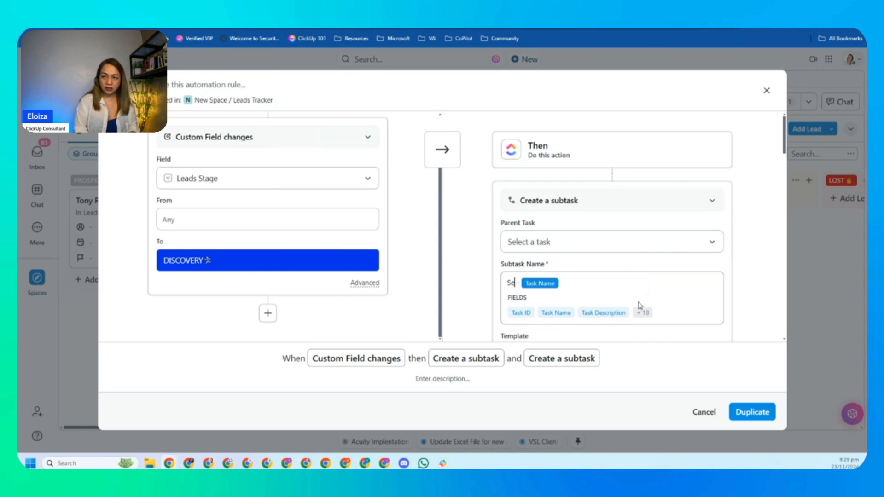
{"action": "type", "text": "Sed"}
{"action": "key", "text": "BackSpace"}
{"action": "type", "text": "nd calend"}
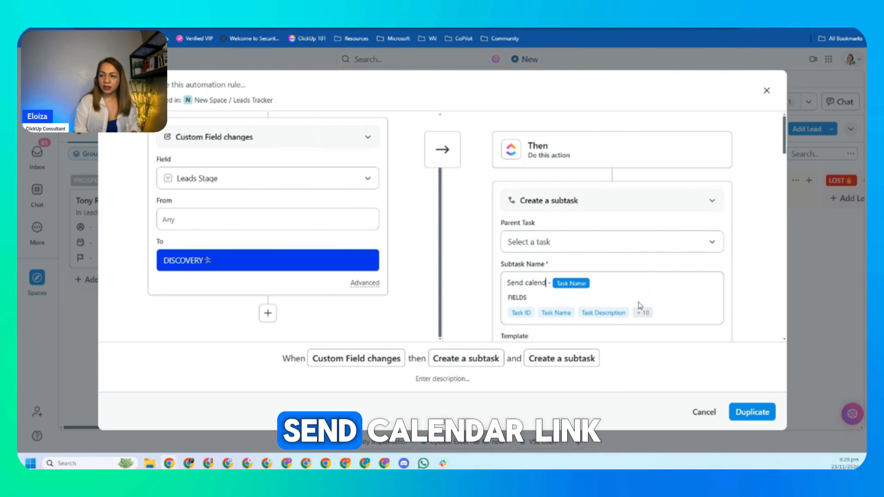
{"action": "type", "text": "ly link"}
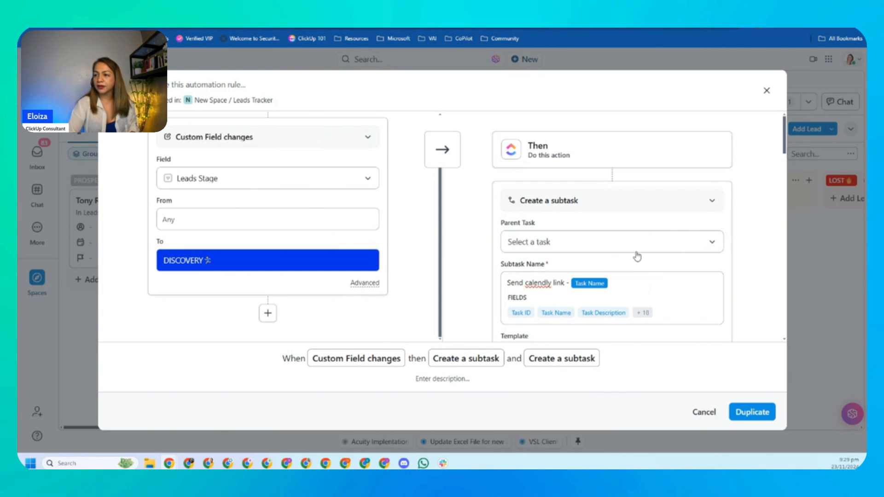
Clear the copied research checklist from the first subtask's description.
{"action": "scroll", "coordinate": [637, 255], "scroll_direction": "down", "scroll_amount": 7}
{"action": "scroll", "coordinate": [636, 253], "scroll_direction": "up", "scroll_amount": 1}
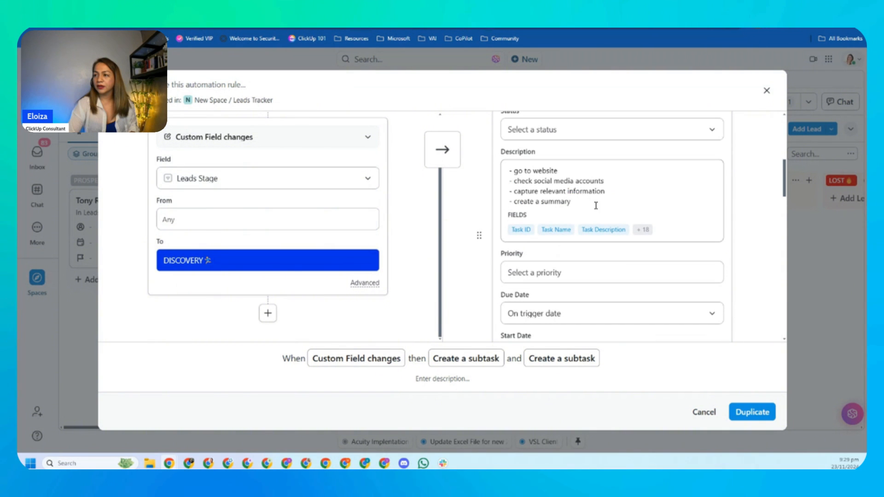
{"action": "left_click_drag", "start_coordinate": [596, 206], "coordinate": [512, 172]}
{"action": "key", "text": "BackSpace"}
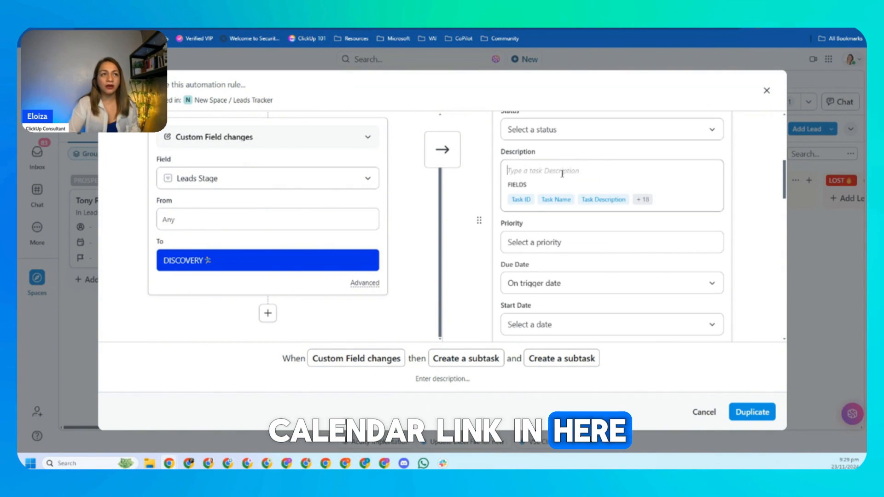
Rename the second subtask "Send pitch deck -", keeping the Task Name field, and create the duplicated automation.
{"action": "scroll", "coordinate": [590, 180], "scroll_direction": "down", "scroll_amount": 3}
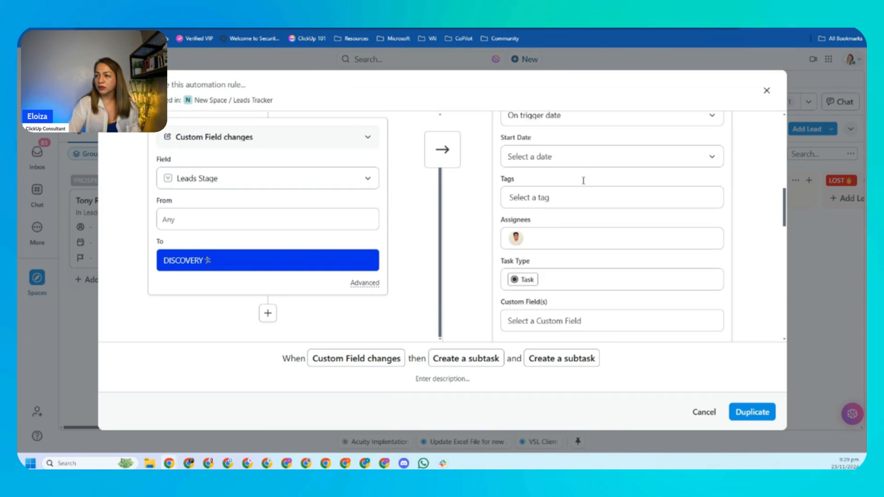
{"action": "scroll", "coordinate": [583, 181], "scroll_direction": "down", "scroll_amount": 5}
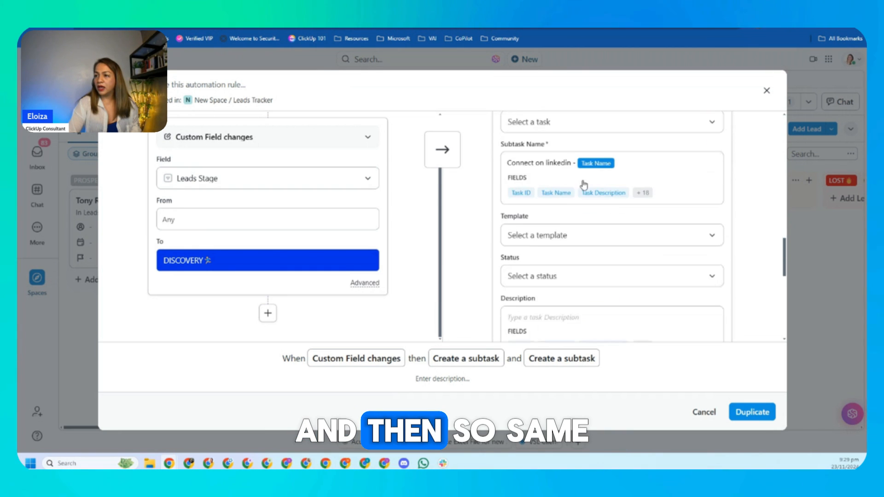
{"action": "scroll", "coordinate": [584, 184], "scroll_direction": "up", "scroll_amount": 3}
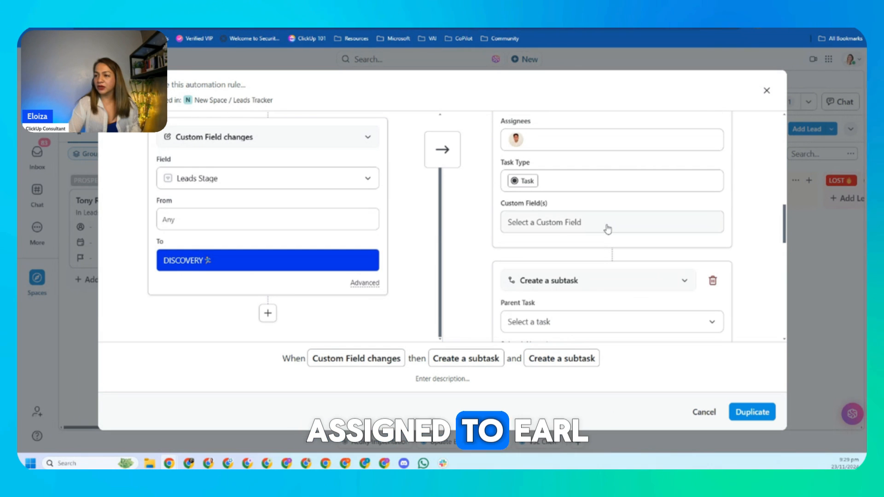
{"action": "scroll", "coordinate": [606, 229], "scroll_direction": "down", "scroll_amount": 2}
{"action": "scroll", "coordinate": [606, 228], "scroll_direction": "down", "scroll_amount": 2}
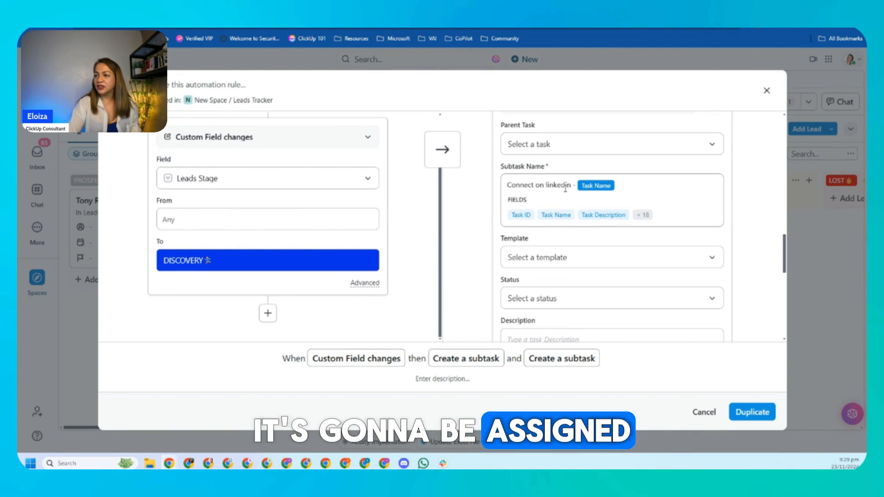
{"action": "key", "text": "ctrl+a"}
{"action": "key", "text": "Left"}
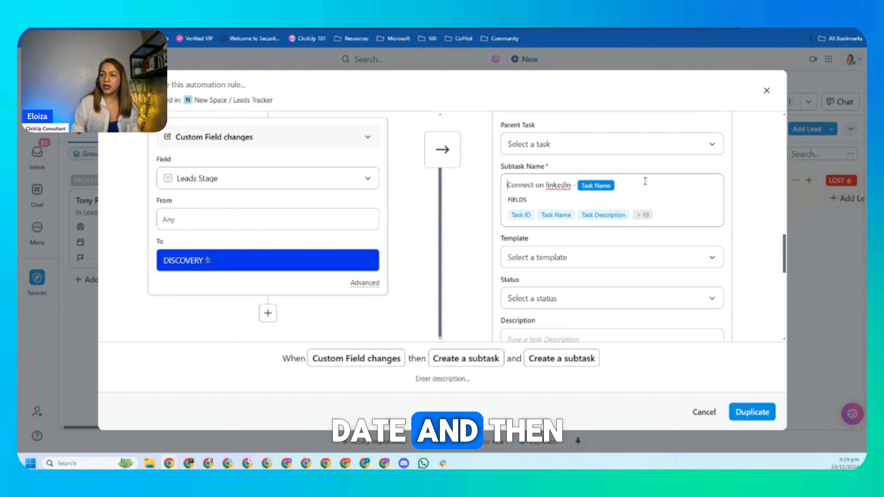
{"action": "key", "text": "ctrl+shift+Right"}
{"action": "key", "text": "shift+Left"}
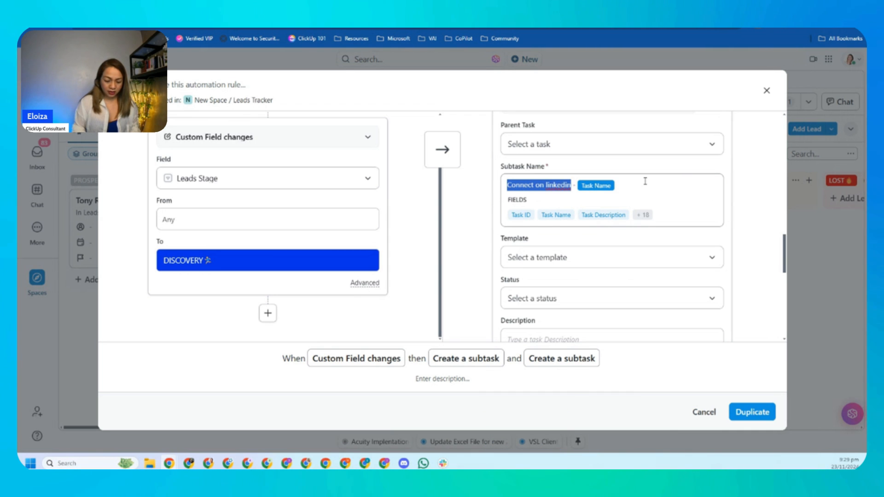
{"action": "type", "text": "Se"}
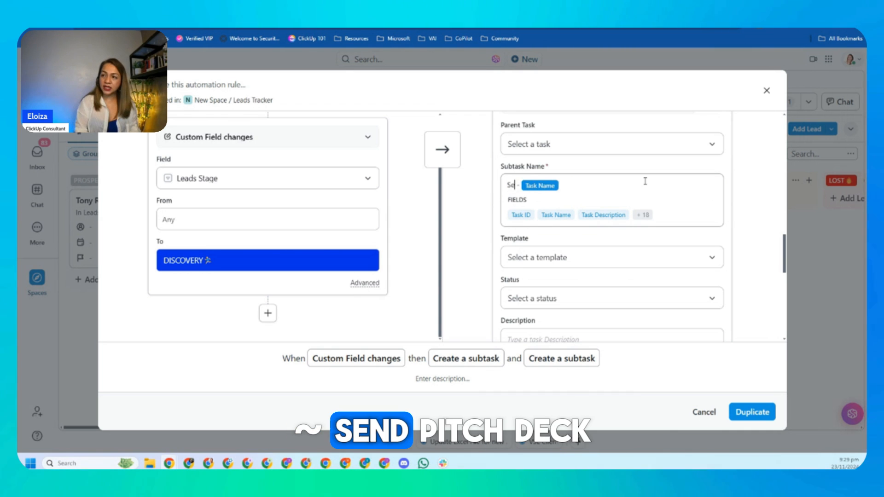
{"action": "type", "text": "nd pit"}
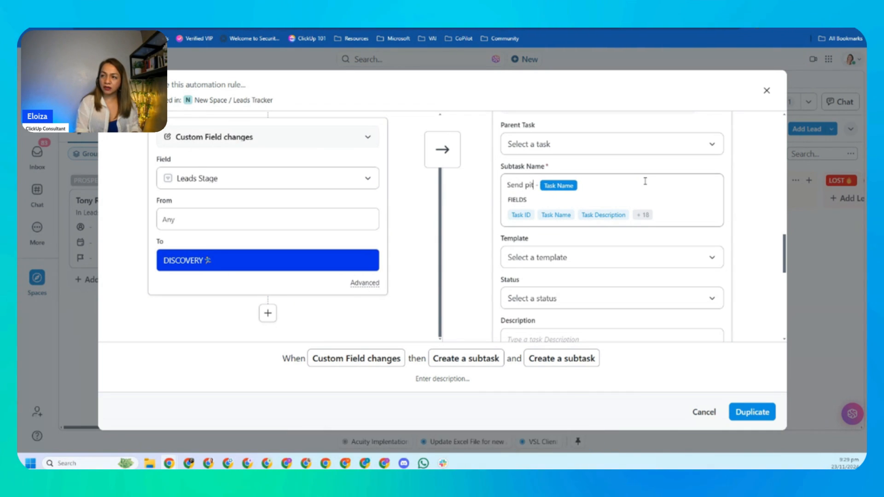
{"action": "type", "text": "ch deck"}
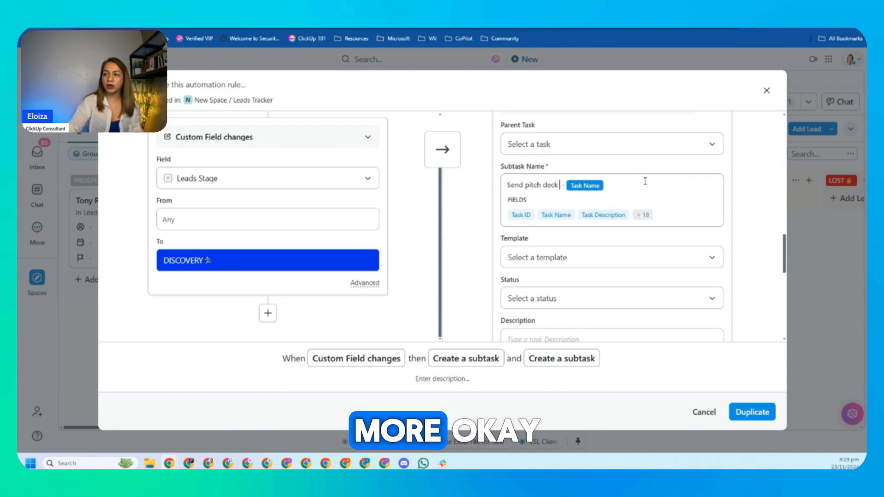
{"action": "scroll", "coordinate": [645, 270], "scroll_direction": "down", "scroll_amount": 10}
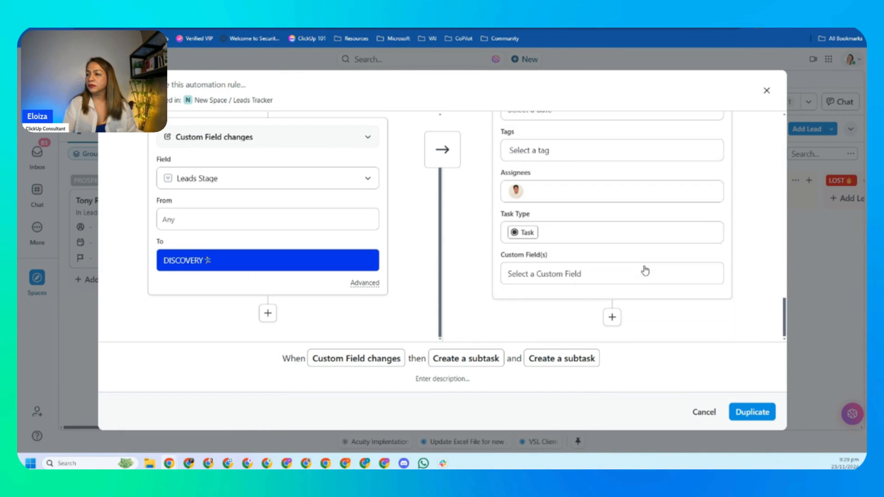
{"action": "left_click", "coordinate": [760, 413]}
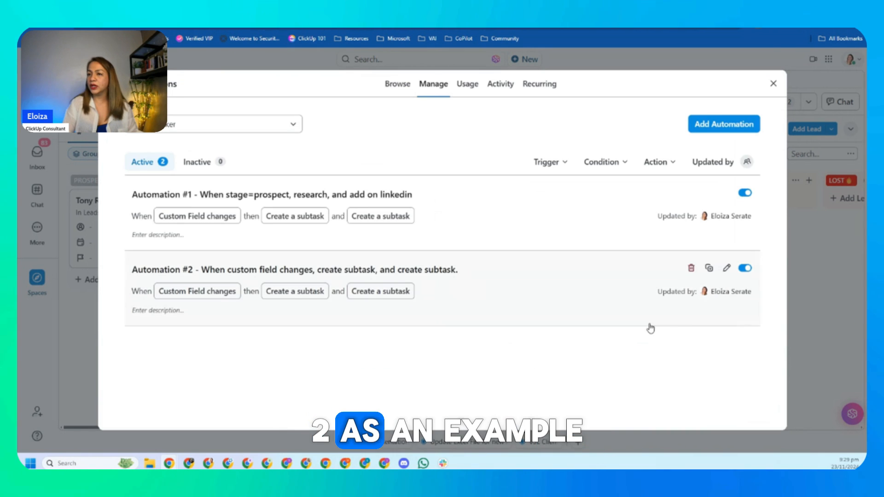
Duplicate Automation #2 in the current location and set the copy's Leads Stage trigger to PROPOSAL.
{"action": "left_click", "coordinate": [710, 267]}
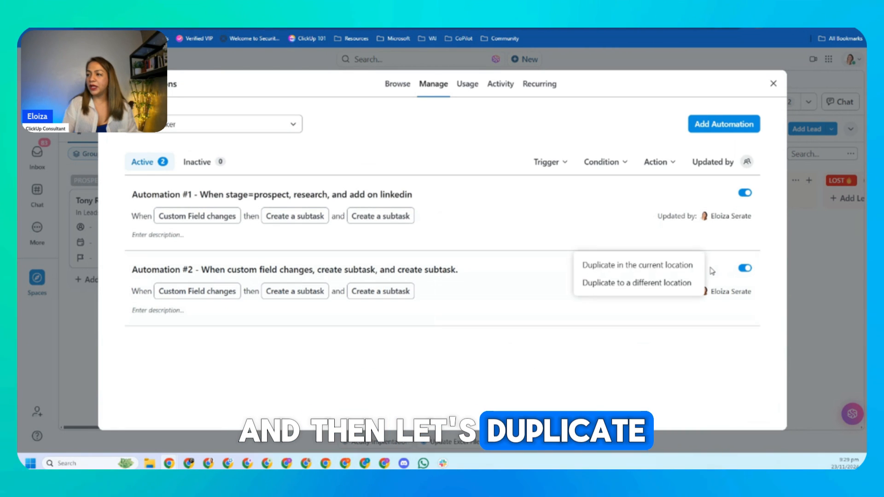
{"action": "left_click", "coordinate": [634, 272]}
{"action": "left_click", "coordinate": [217, 324]}
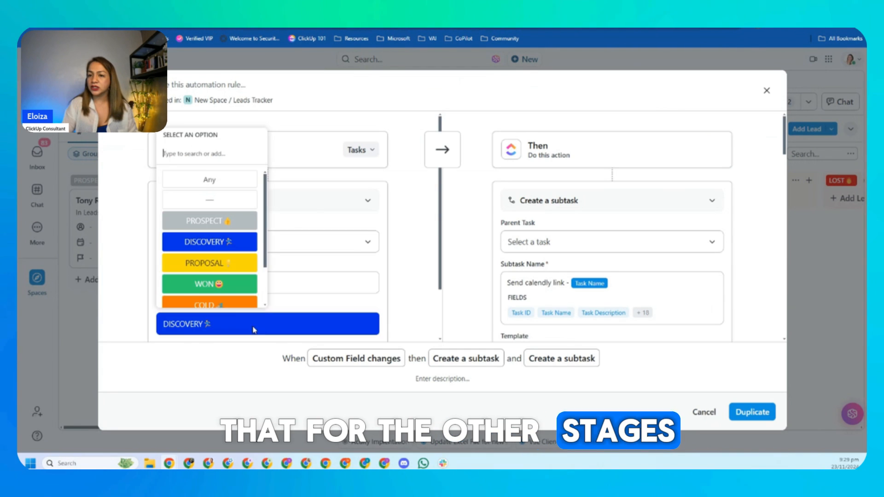
{"action": "left_click", "coordinate": [210, 264]}
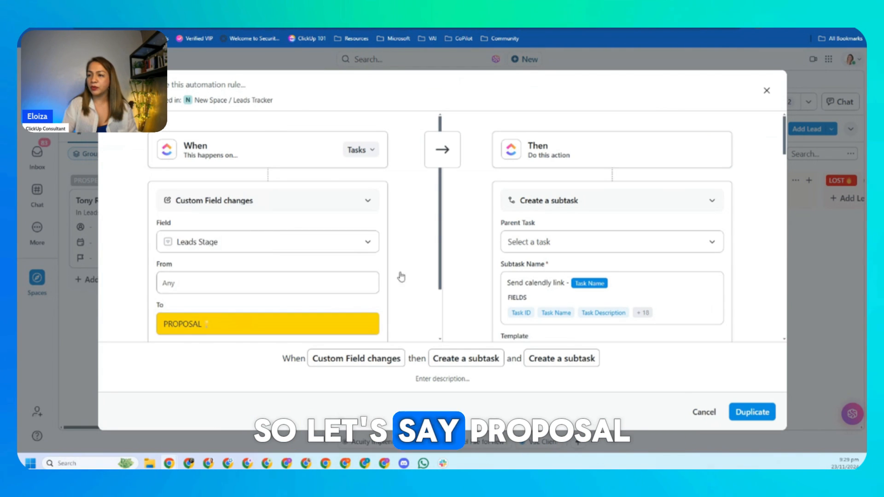
Rename the duplicate's first subtask "Draft proposal -", keeping the dynamic Task Name field.
{"action": "left_click", "coordinate": [563, 283]}
{"action": "type", "text": "Draft pro"}
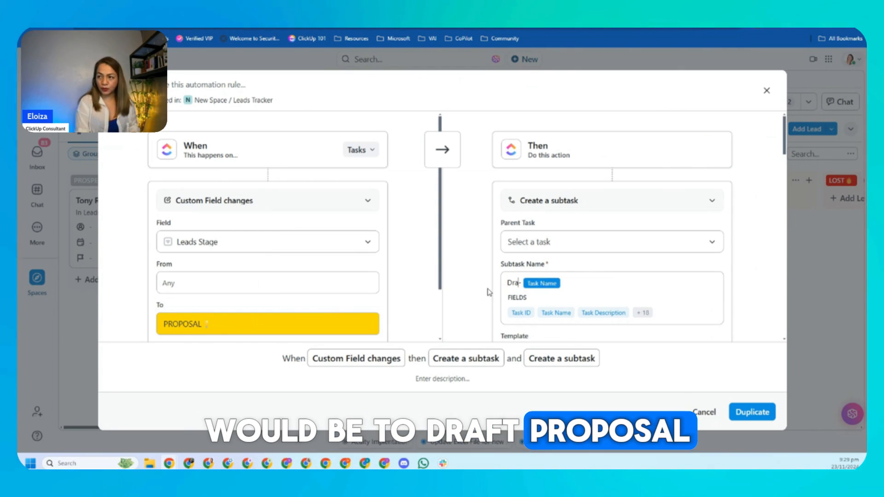
{"action": "type", "text": "posal"}
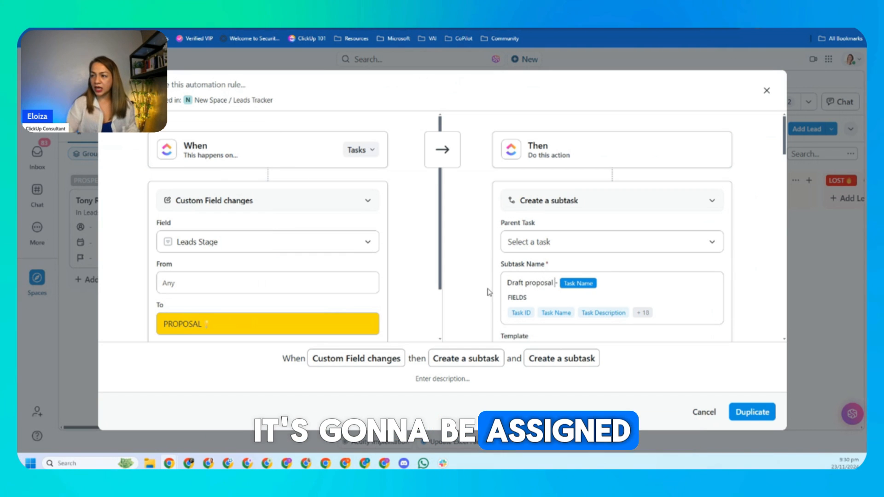
Rename the duplicate's second subtask "Review proposal -", keeping the dynamic Task Name field.
{"action": "scroll", "coordinate": [587, 223], "scroll_direction": "down", "scroll_amount": 4}
{"action": "scroll", "coordinate": [587, 223], "scroll_direction": "down", "scroll_amount": 10}
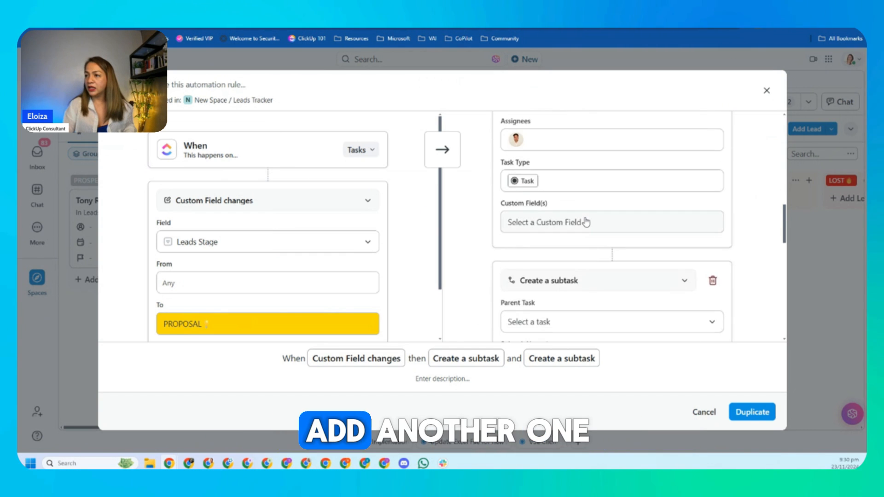
{"action": "left_click_drag", "start_coordinate": [560, 274], "coordinate": [492, 283]}
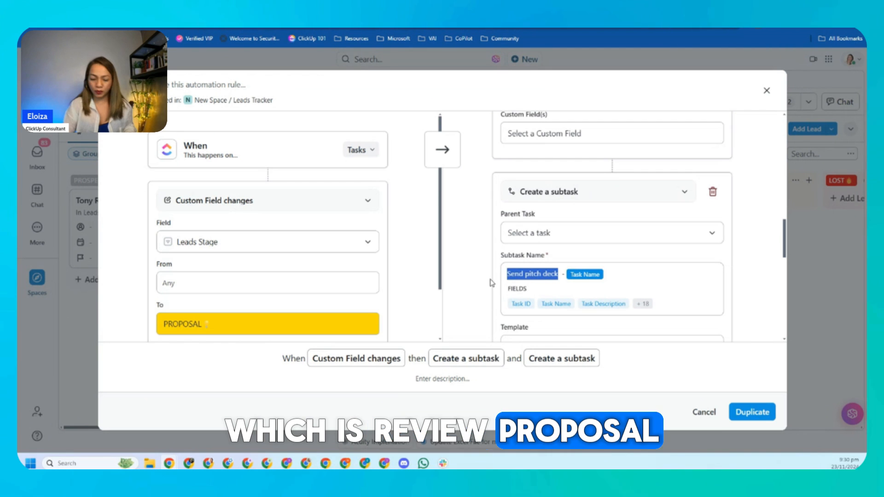
{"action": "type", "text": "Review proposal"}
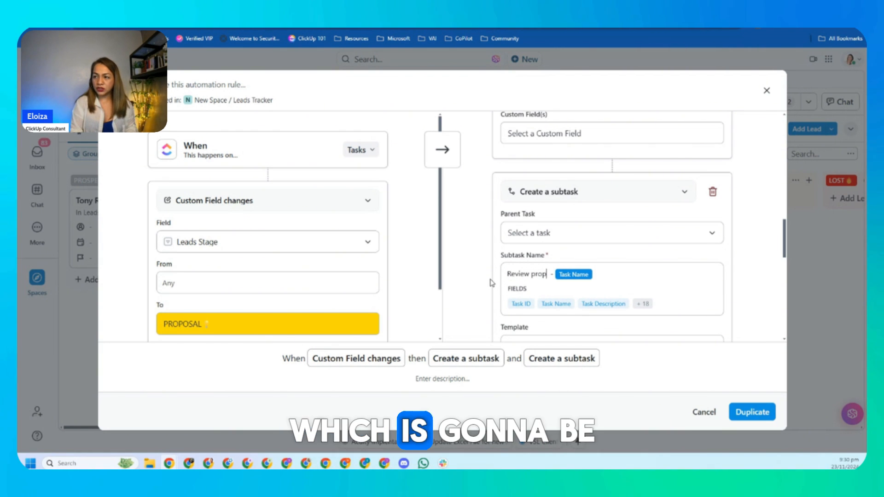
Replace the second subtask's current assignee with Me and create the duplicated PROPOSAL automation.
{"action": "scroll", "coordinate": [605, 246], "scroll_direction": "down", "scroll_amount": 3}
{"action": "scroll", "coordinate": [605, 246], "scroll_direction": "down", "scroll_amount": 6}
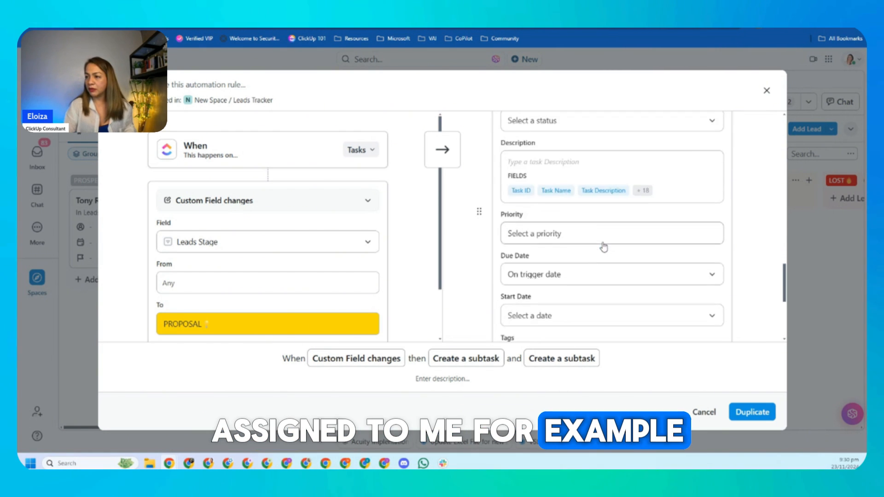
{"action": "left_click", "coordinate": [537, 228]}
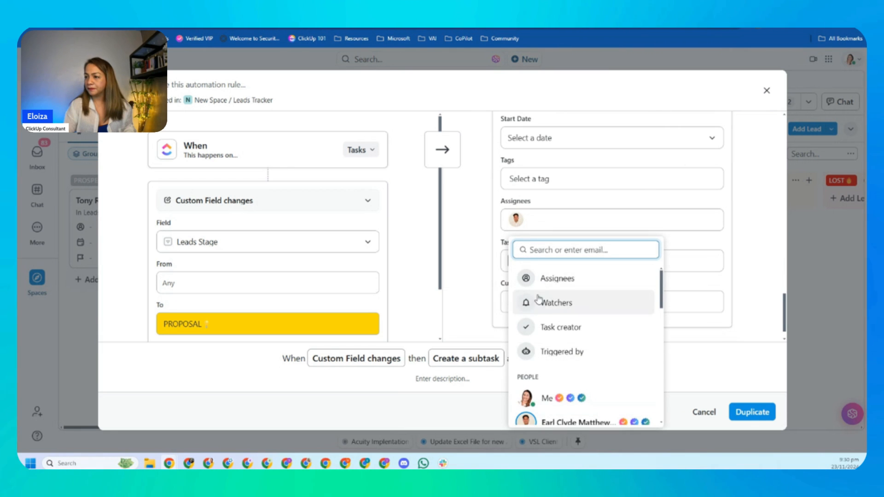
{"action": "left_click", "coordinate": [528, 398]}
{"action": "left_click", "coordinate": [527, 420]}
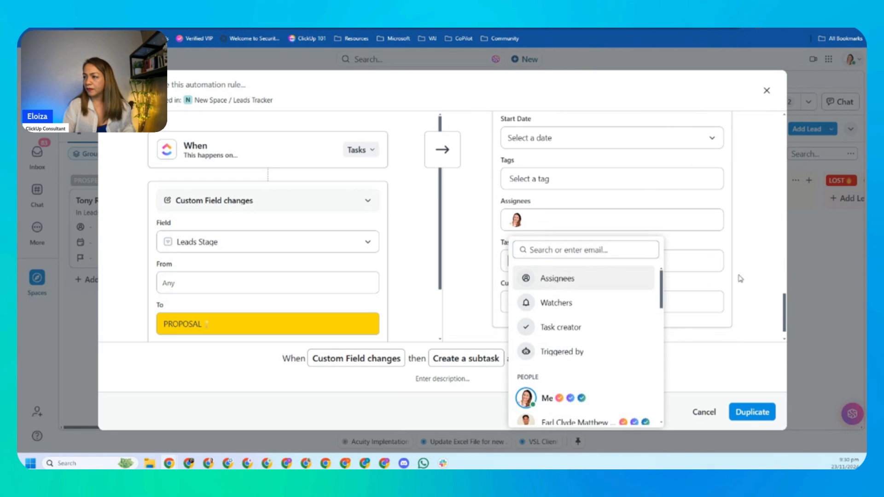
{"action": "left_click", "coordinate": [764, 322]}
{"action": "scroll", "coordinate": [764, 322], "scroll_direction": "down", "scroll_amount": 1}
{"action": "left_click", "coordinate": [753, 412]}
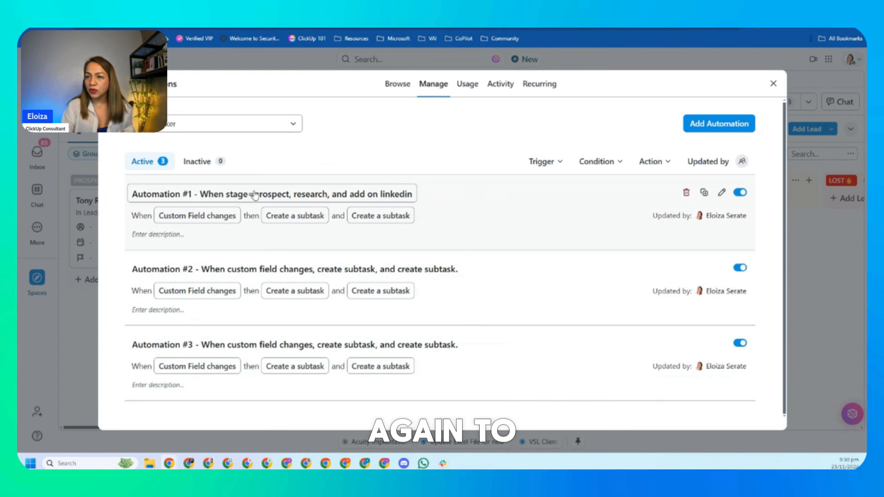
{"action": "left_click_drag", "start_coordinate": [202, 194], "coordinate": [485, 223]}
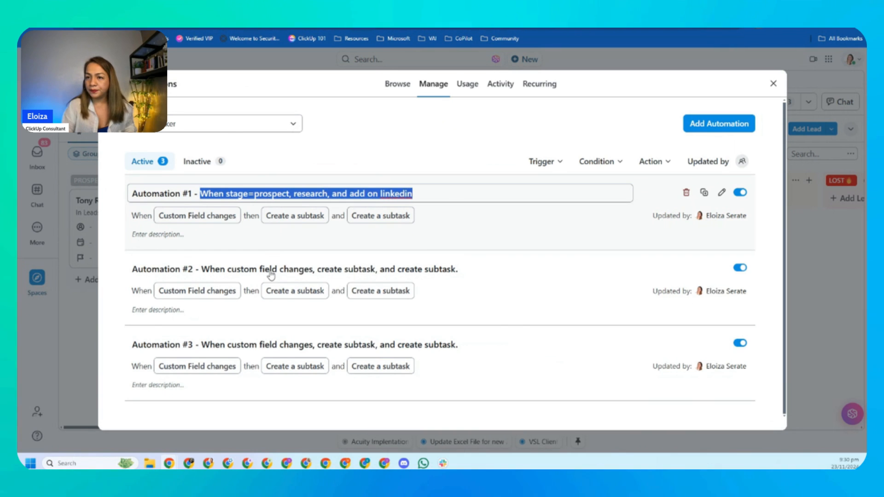
{"action": "left_click", "coordinate": [223, 83]}
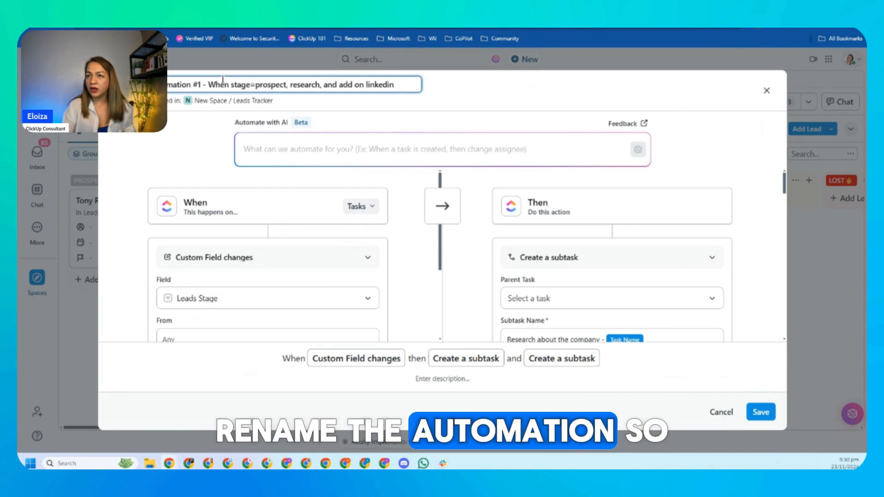
{"action": "key", "text": "Escape"}
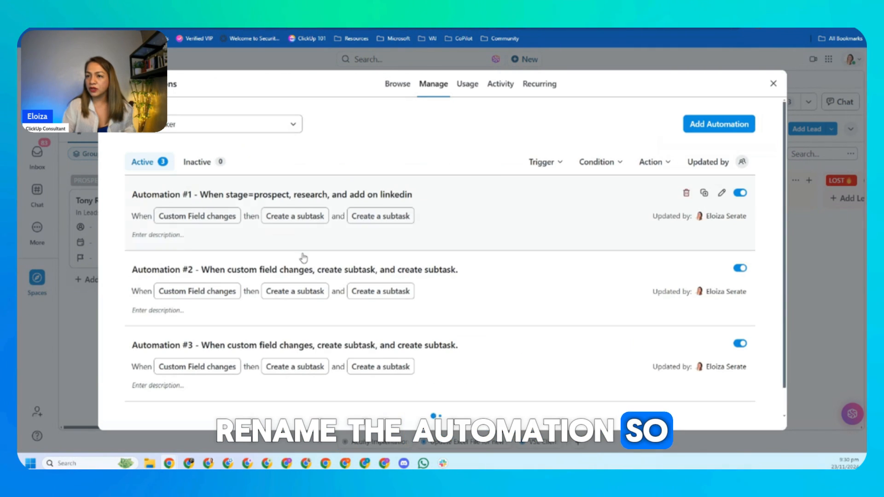
Rename the second automation "When stage = discovery, schedule call", keeping its Automation #2 prefix.
{"action": "left_click", "coordinate": [248, 271]}
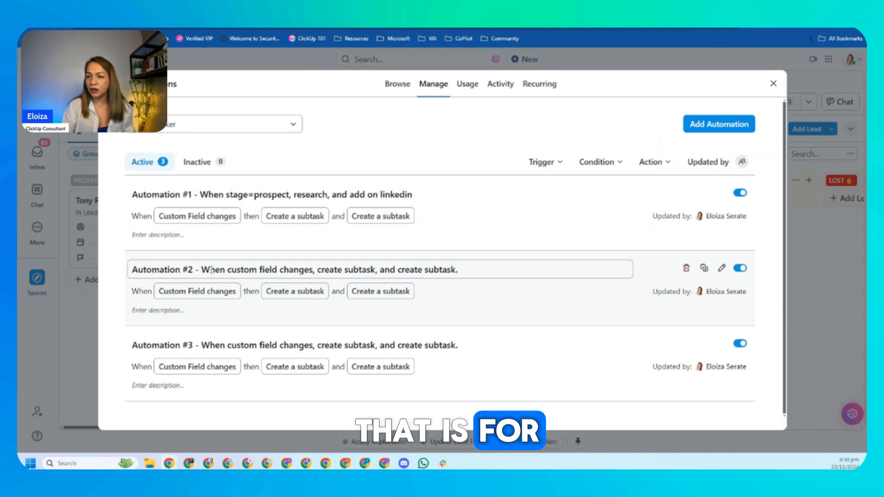
{"action": "left_click_drag", "start_coordinate": [202, 269], "coordinate": [525, 268]}
{"action": "key", "text": "BackSpace"}
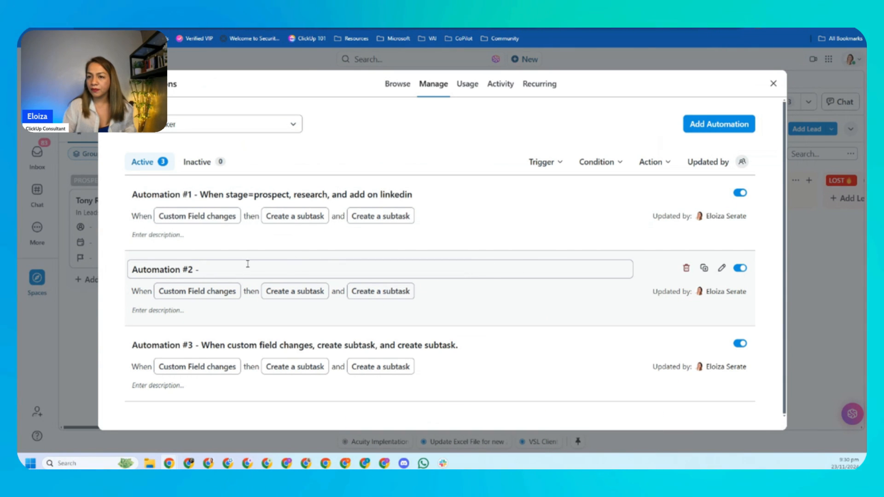
{"action": "type", "text": "When s"}
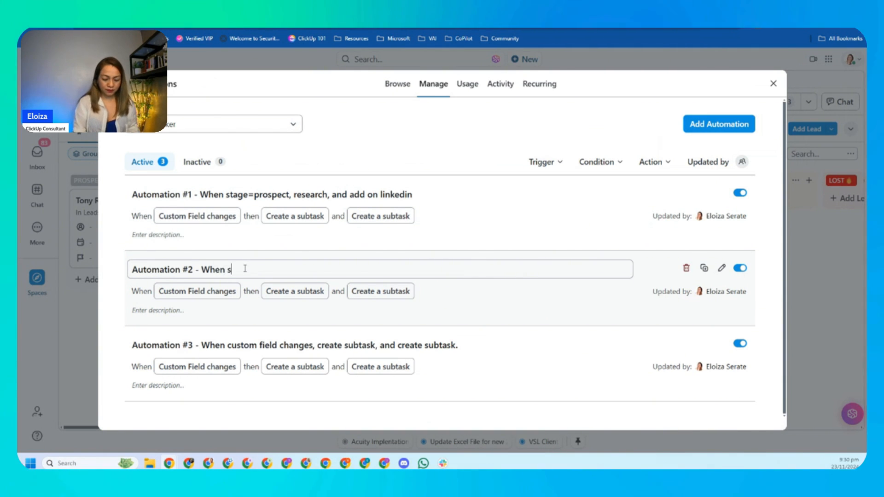
{"action": "type", "text": "tage = discovery, schedule call"}
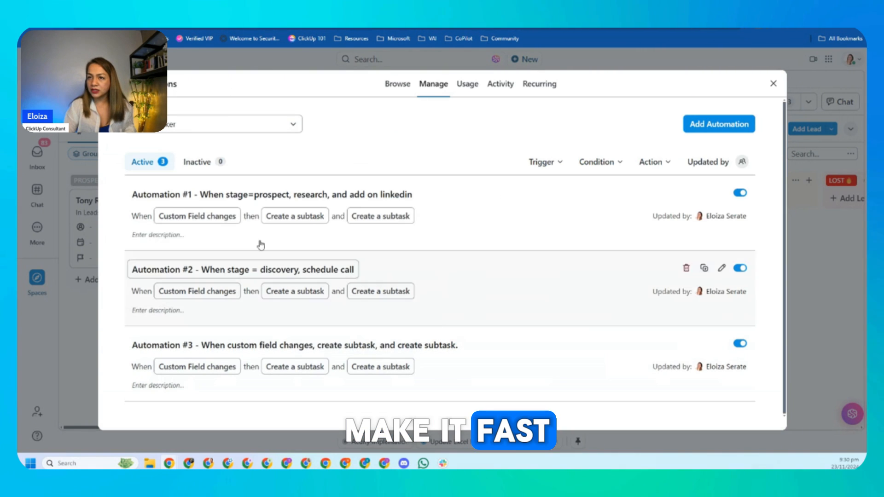
{"action": "left_click", "coordinate": [132, 135]}
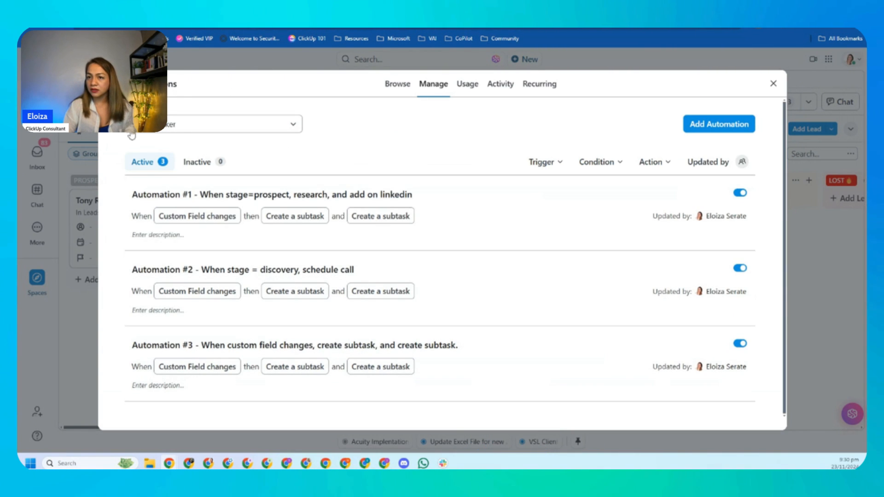
Rename the third automation "When stage= proposal, send proposal", keeping its Automation #3 prefix.
{"action": "left_click", "coordinate": [230, 345]}
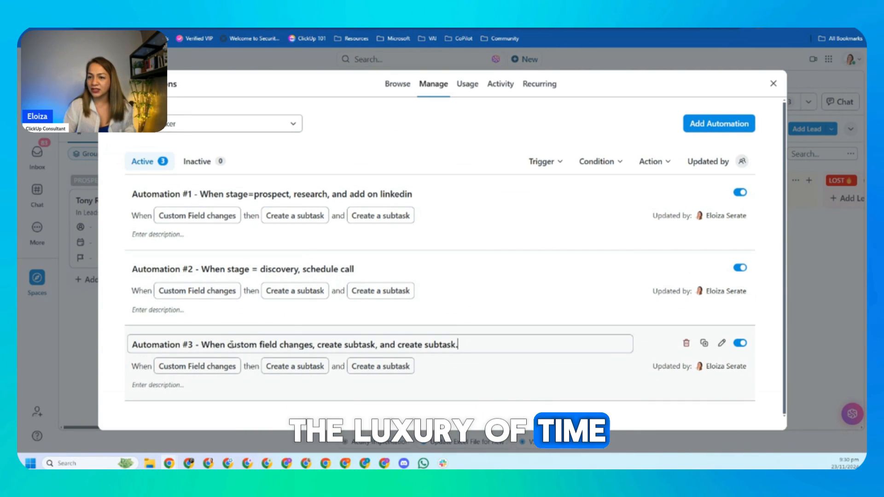
{"action": "left_click_drag", "start_coordinate": [231, 344], "coordinate": [525, 347]}
{"action": "type", "text": "stage"}
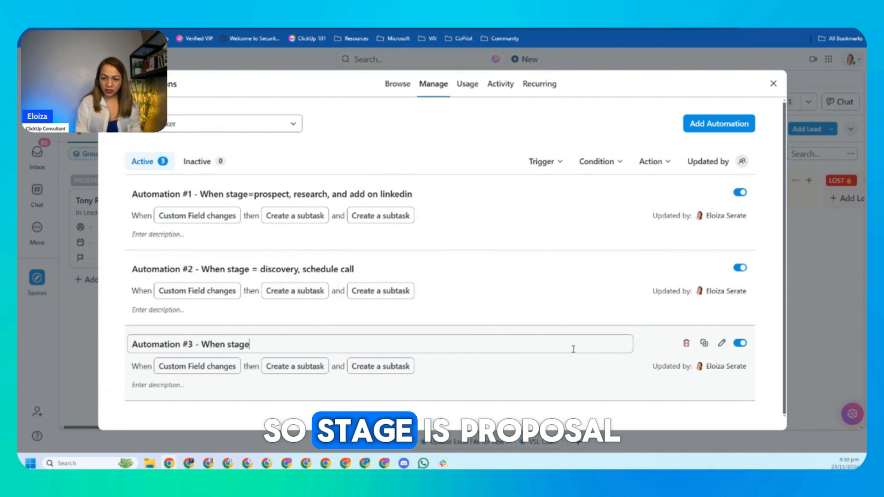
{"action": "type", "text": "= proposal, s"}
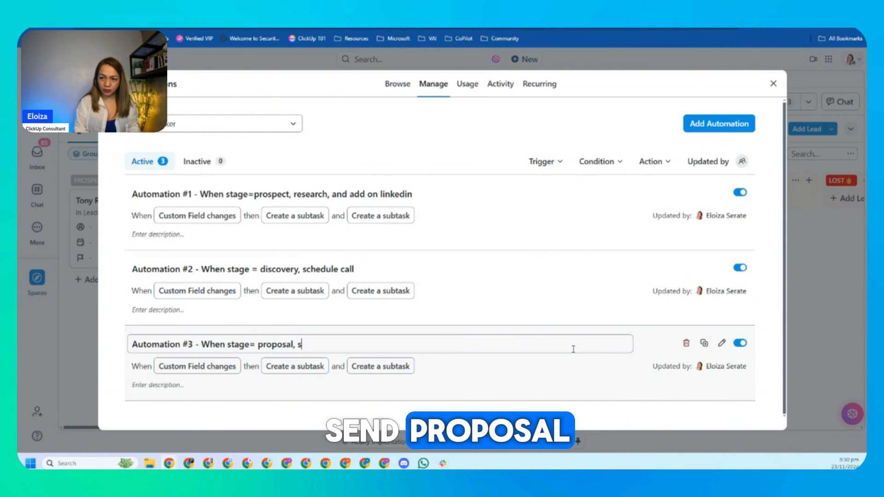
{"action": "type", "text": "end proposal"}
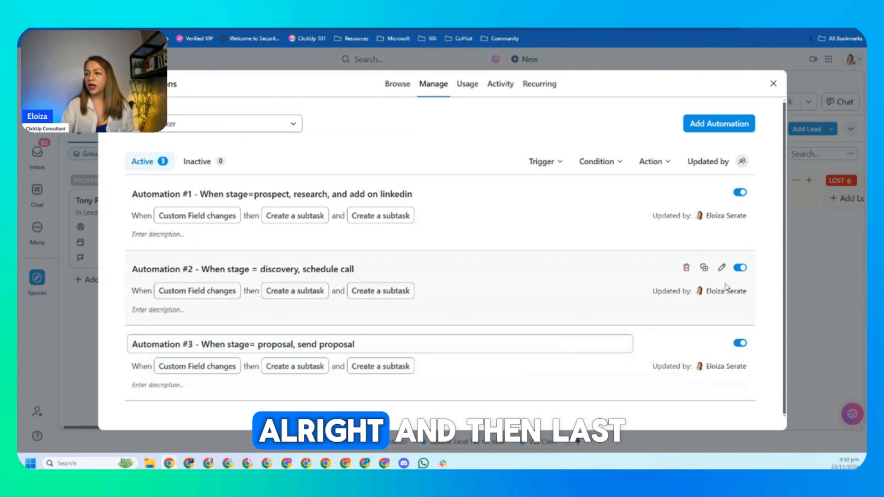
{"action": "left_click", "coordinate": [645, 310]}
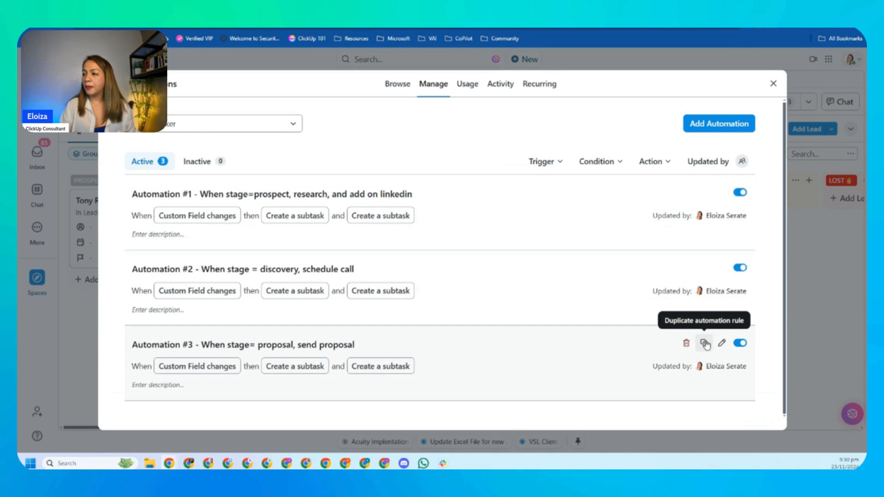
Duplicate Automation #3 in the current location and set the copy's Leads Stage trigger to WON.
{"action": "left_click", "coordinate": [704, 343]}
{"action": "left_click", "coordinate": [588, 344]}
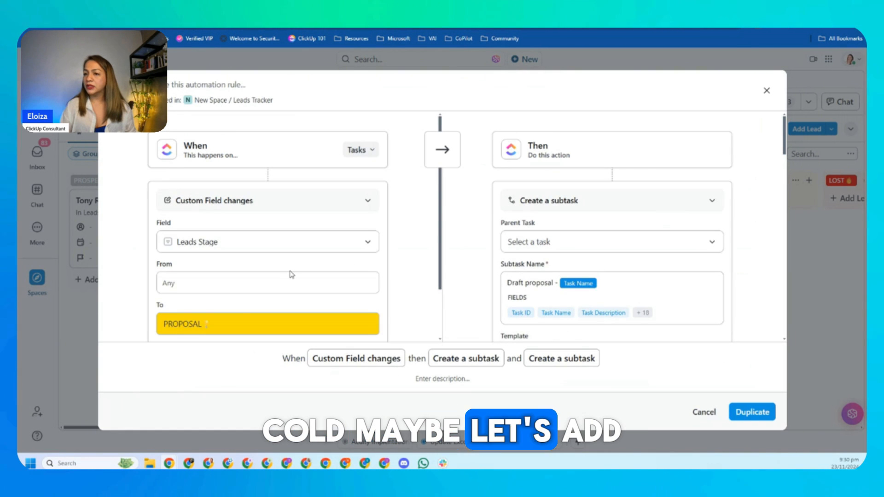
{"action": "left_click", "coordinate": [271, 317]}
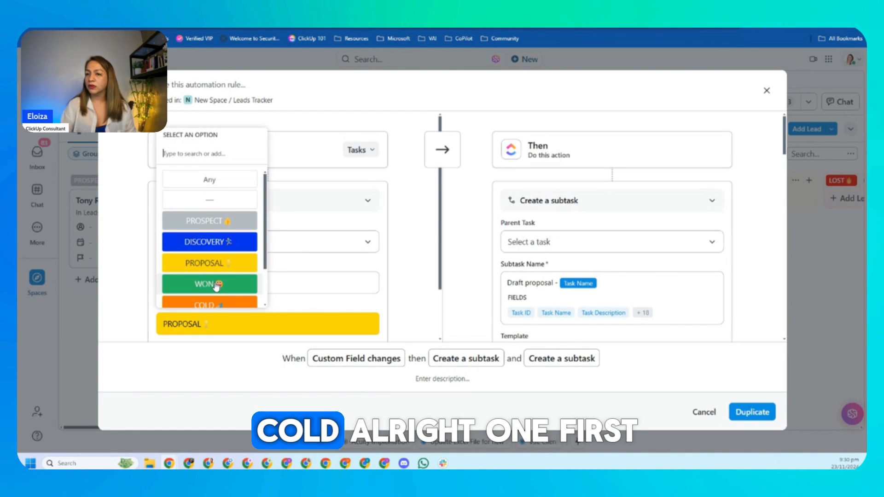
{"action": "left_click", "coordinate": [221, 293]}
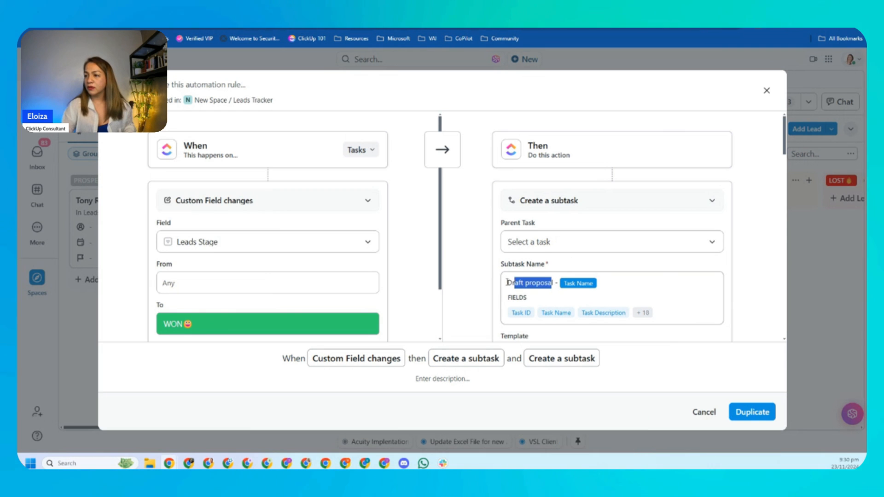
Rename the WON copy's first subtask "Onboard new client -", keeping the dynamic Task Name field.
{"action": "left_click_drag", "start_coordinate": [507, 282], "coordinate": [479, 284]}
{"action": "key", "text": "BackSpace"}
{"action": "type", "text": "Onboa"}
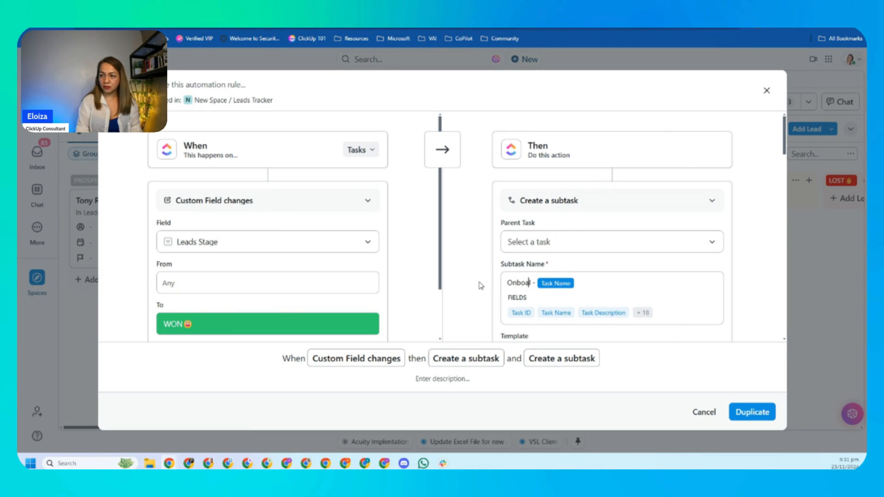
{"action": "type", "text": "rd new client"}
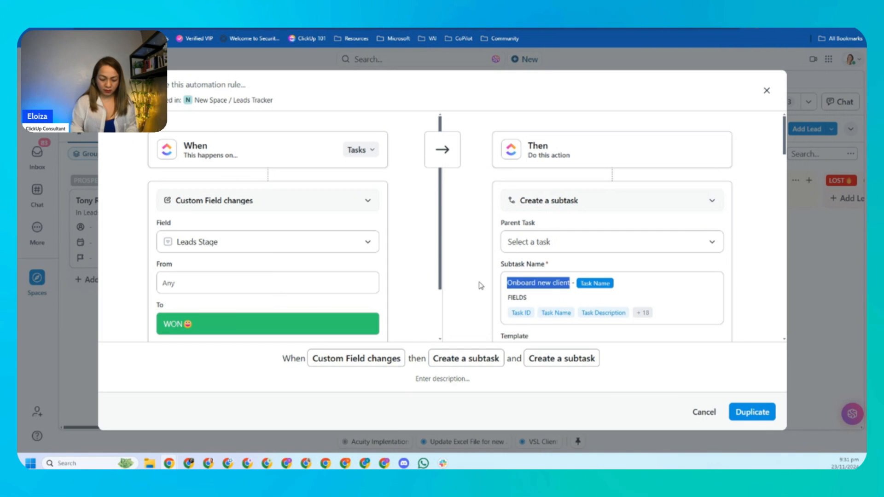
{"action": "type", "text": "InOnboard new c"}
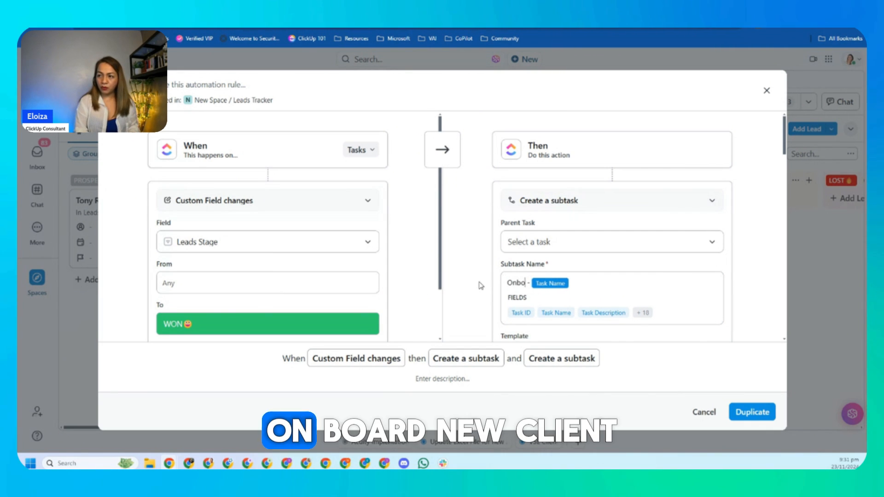
{"action": "type", "text": "lient"}
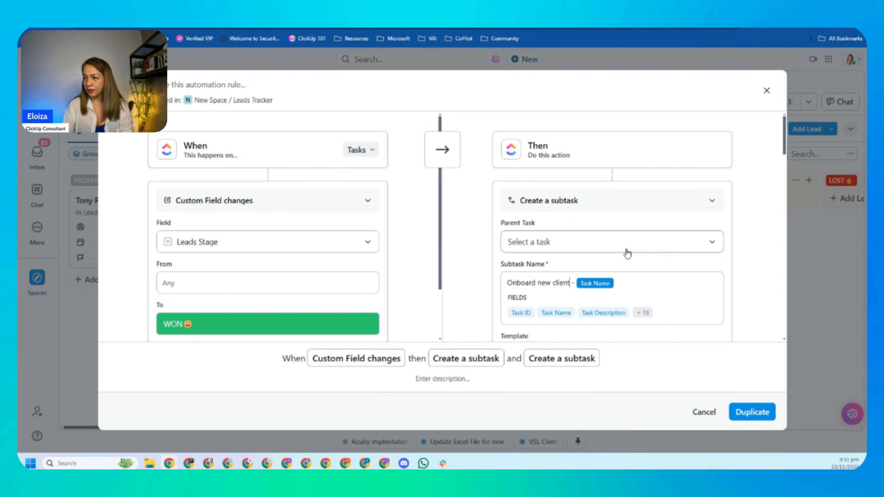
Rename the second subtask "Assign account manager -", keeping the Task Name field, and create the duplicated WON automation.
{"action": "scroll", "coordinate": [628, 253], "scroll_direction": "down", "scroll_amount": 8}
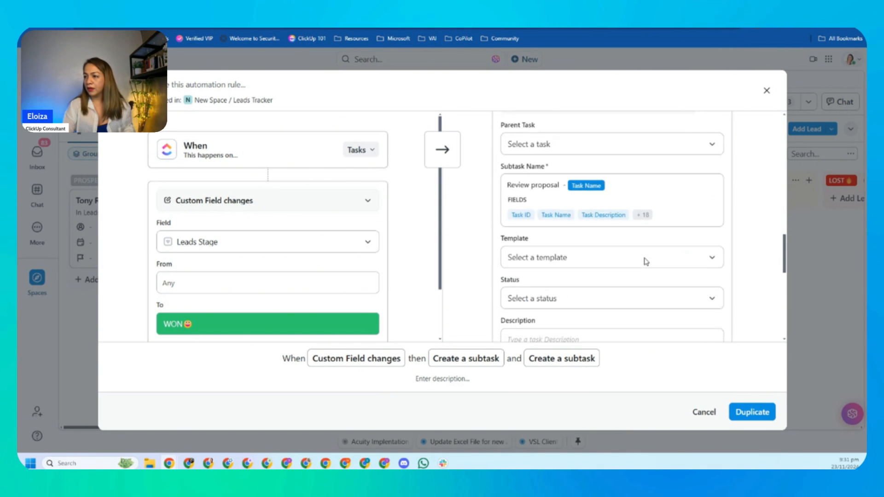
{"action": "scroll", "coordinate": [604, 241], "scroll_direction": "down", "scroll_amount": 2}
{"action": "scroll", "coordinate": [573, 214], "scroll_direction": "up", "scroll_amount": 2}
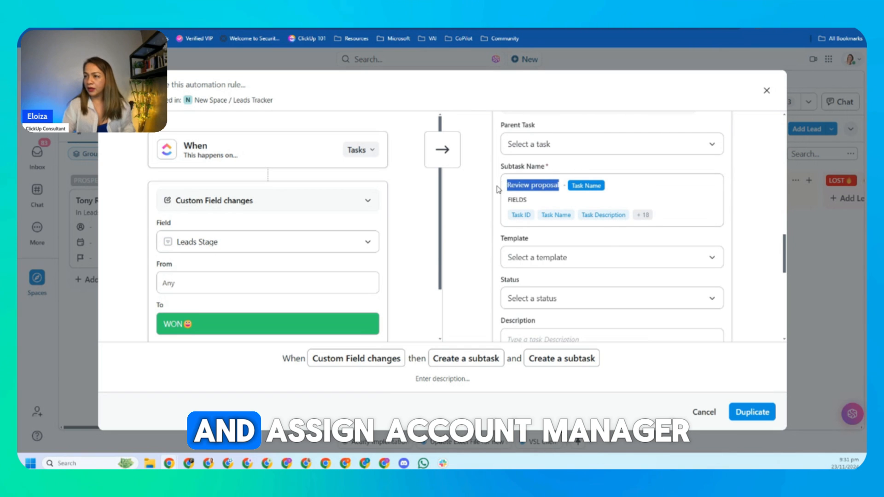
{"action": "type", "text": "Assign ac"}
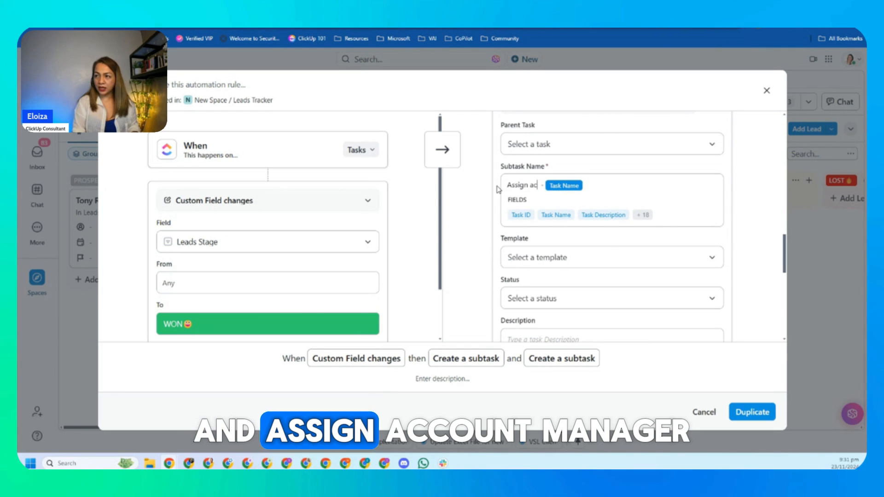
{"action": "type", "text": "count manager"}
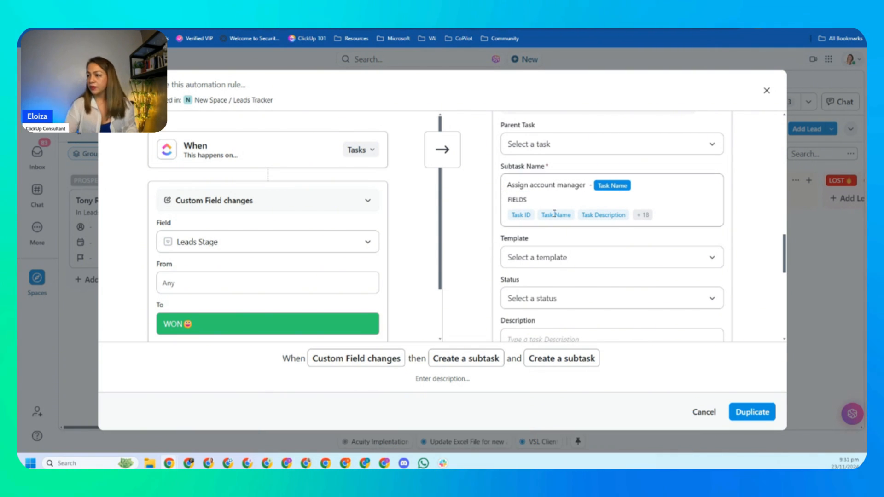
{"action": "left_click", "coordinate": [752, 412]}
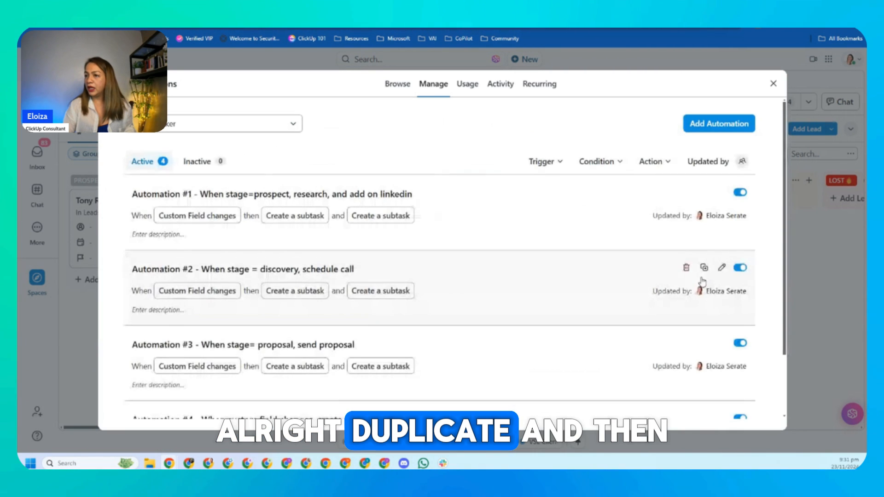
{"action": "scroll", "coordinate": [581, 302], "scroll_direction": "down", "scroll_amount": 1}
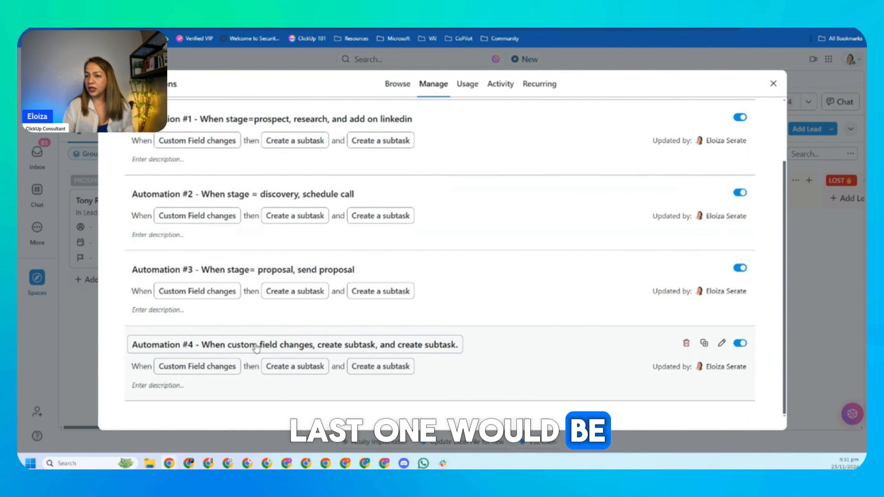
Rename the fourth automation "When stage=won client, proceed to onboarding", keeping its Automation #4 prefix.
{"action": "left_click_drag", "start_coordinate": [231, 346], "coordinate": [322, 343]}
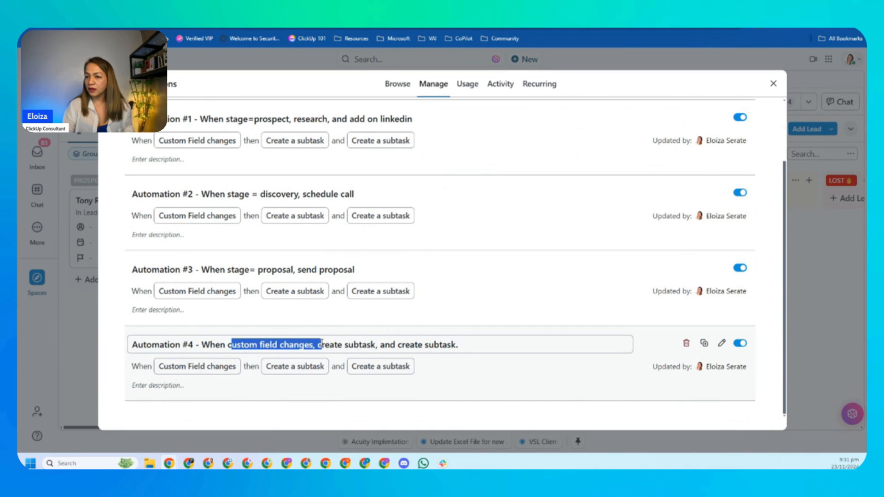
{"action": "type", "text": "s"}
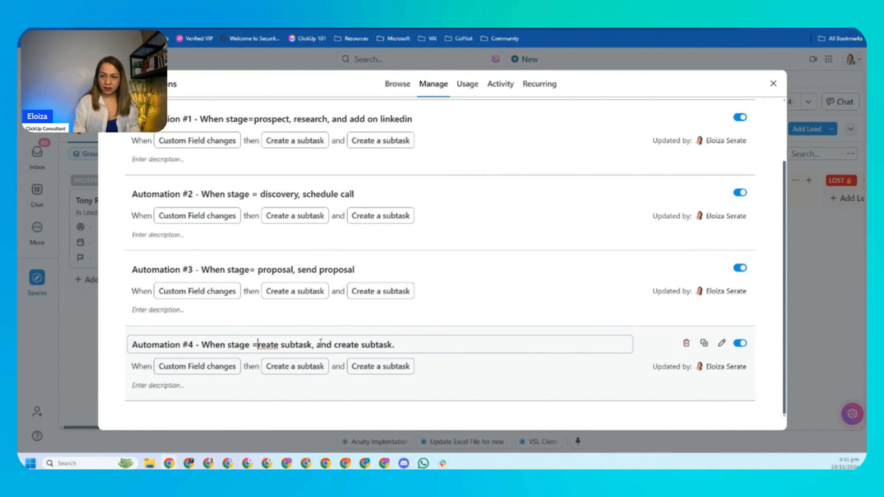
{"action": "key", "text": "BackSpace"}
{"action": "key", "text": "BackSpace"}
{"action": "type", "text": "="}
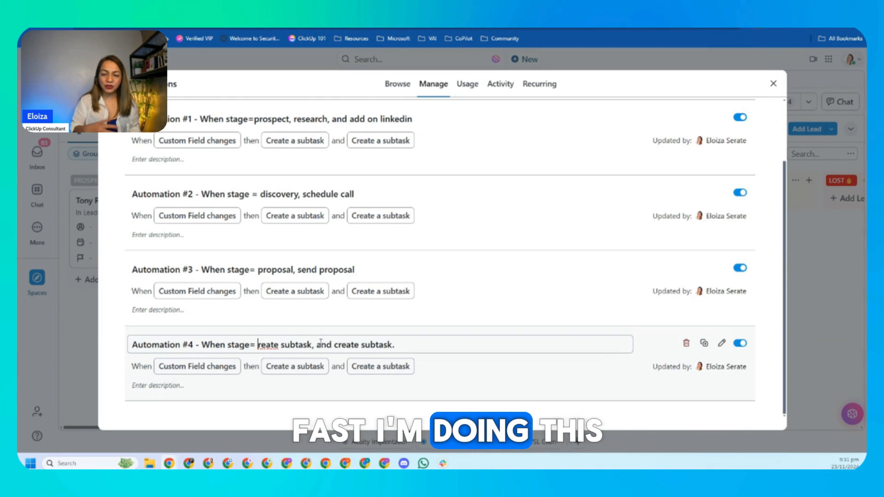
{"action": "key", "text": "BackSpace"}
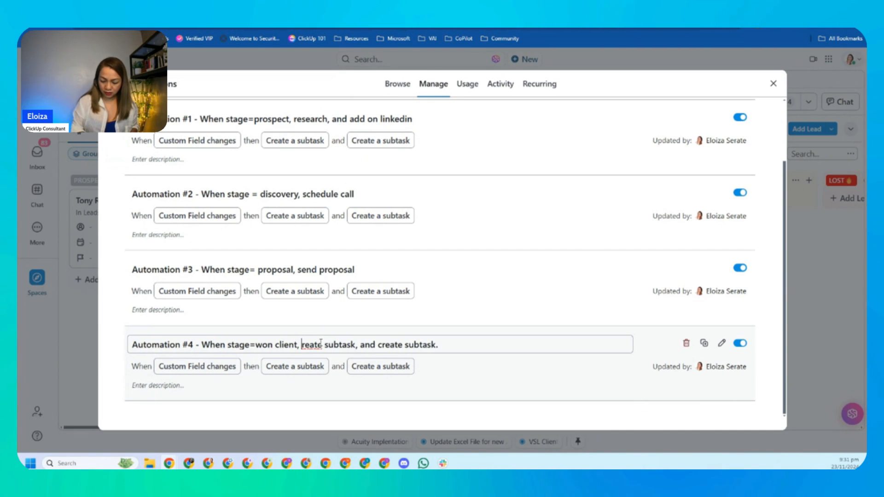
{"action": "key", "text": "shift+End"}
{"action": "type", "text": "pro"}
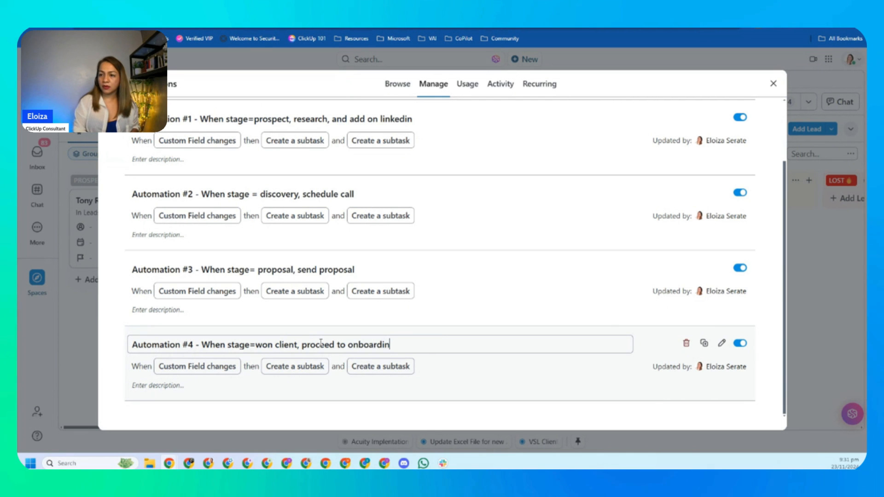
{"action": "type", "text": "ceed to onboarding"}
{"action": "key", "text": "Return"}
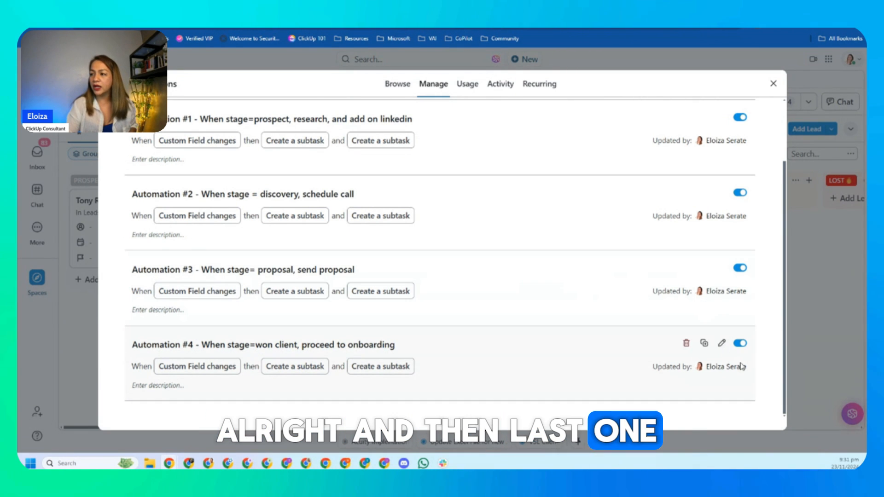
Duplicate Automation #4 within the Leads Tracker and set the copy's Leads Stage trigger to COLD.
{"action": "left_click", "coordinate": [703, 343]}
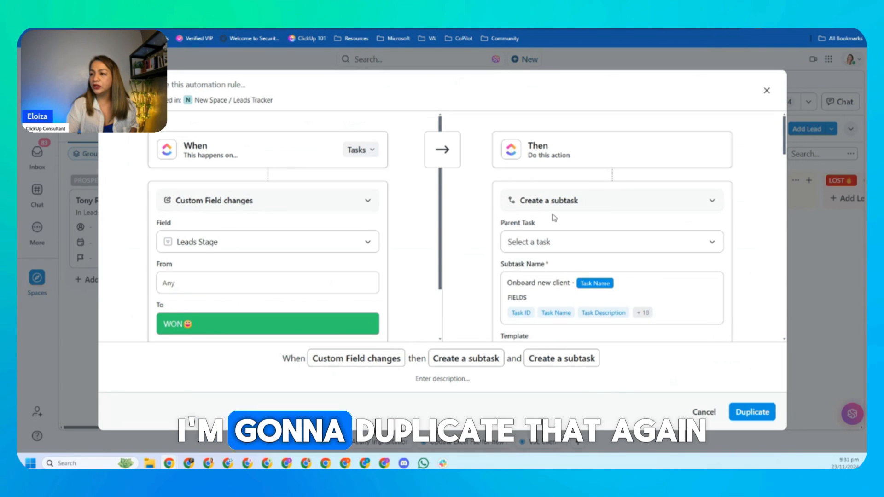
{"action": "scroll", "coordinate": [551, 219], "scroll_direction": "down", "scroll_amount": 1}
{"action": "scroll", "coordinate": [549, 218], "scroll_direction": "down", "scroll_amount": 1}
{"action": "left_click", "coordinate": [267, 324]}
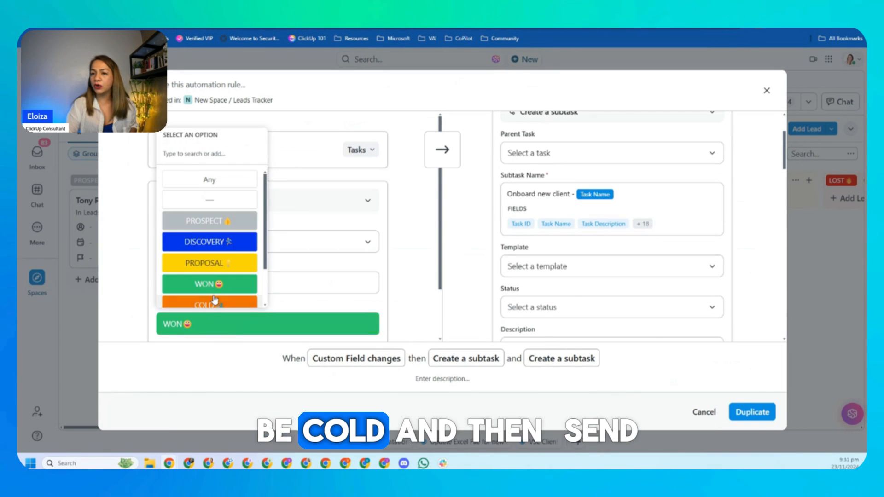
{"action": "left_click", "coordinate": [198, 301]}
Rename the COLD copy's first subtask "Add to nurture email sequence -", keeping the dynamic Task Name field.
{"action": "left_click_drag", "start_coordinate": [571, 194], "coordinate": [507, 196]}
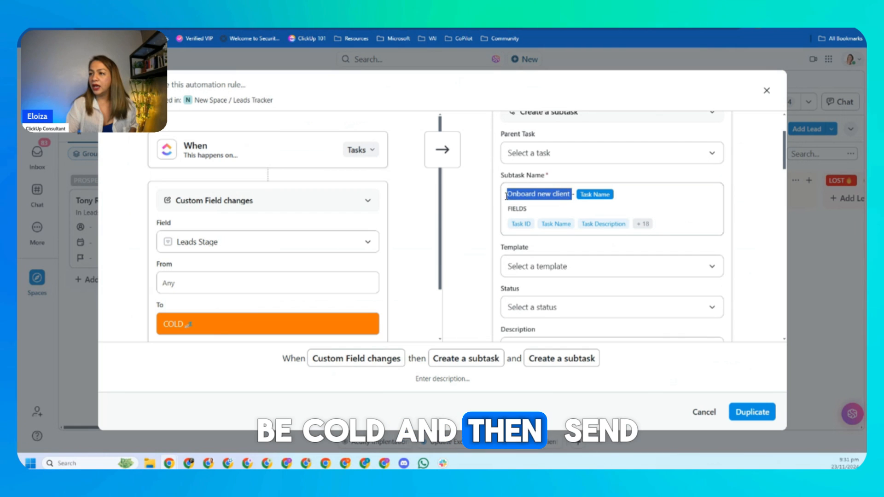
{"action": "key", "text": "BackSpace"}
{"action": "type", "text": "Se"}
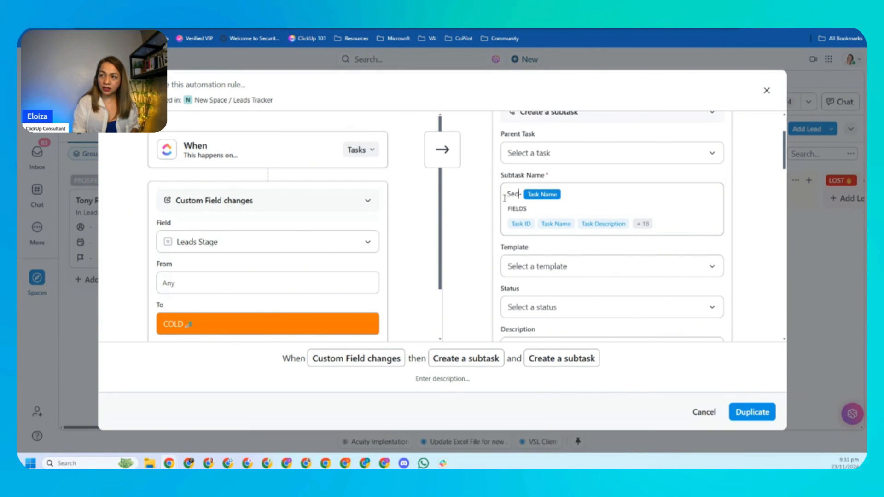
{"action": "type", "text": "nd-"}
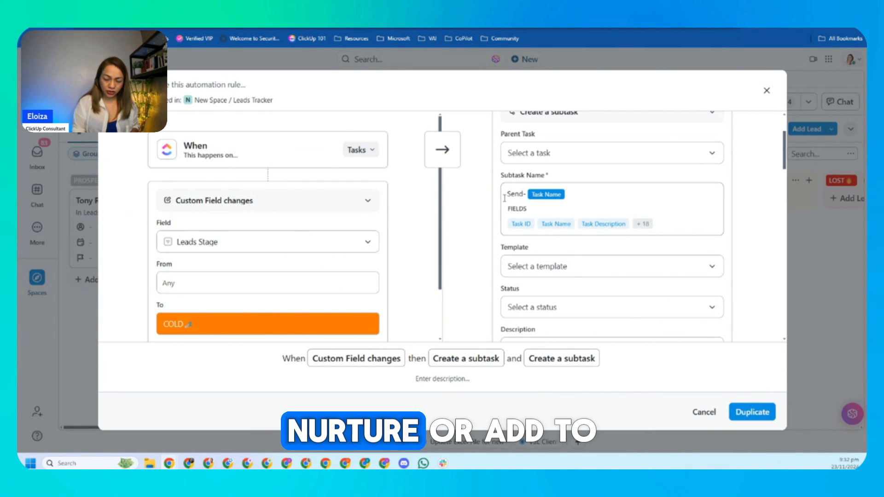
{"action": "double_click", "coordinate": [505, 197]}
{"action": "type", "text": "Add t"}
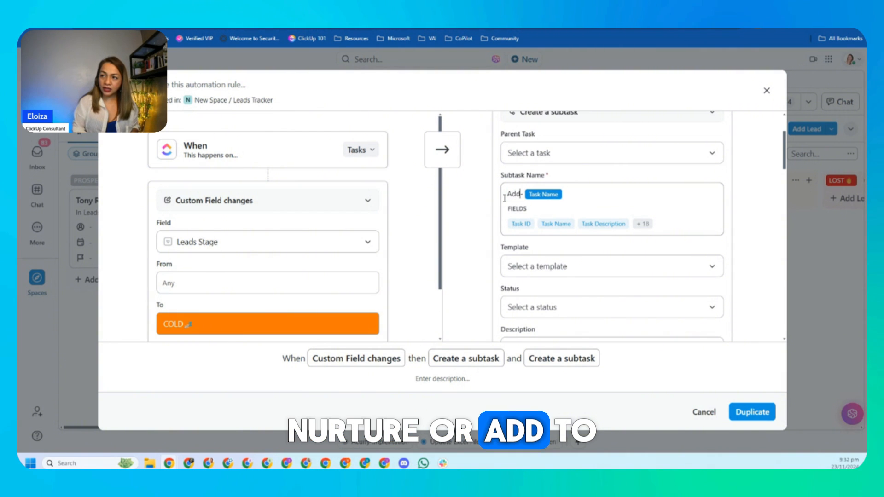
{"action": "key", "text": "BackSpace"}
{"action": "type", "text": "tp "}
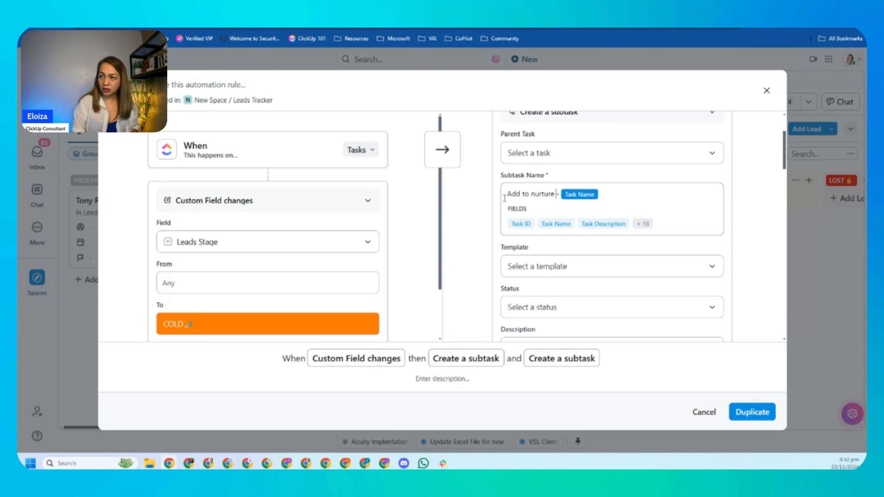
{"action": "type", "text": "nurture email seque "}
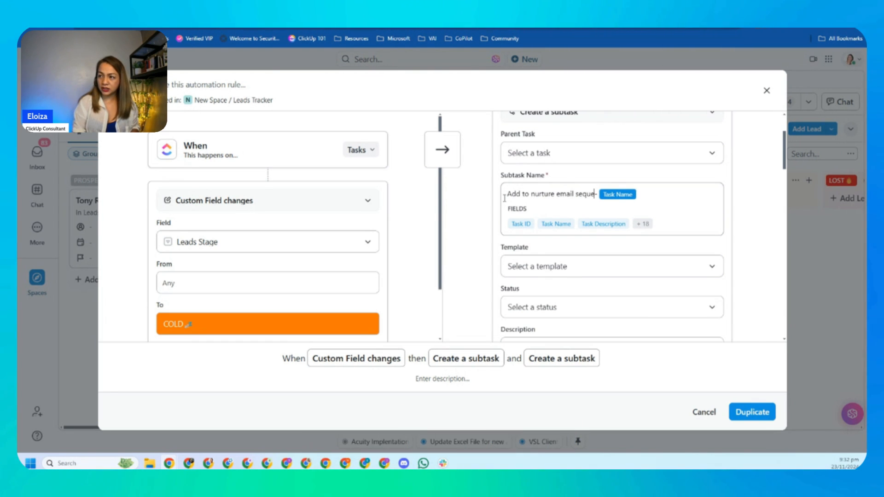
{"action": "type", "text": "nce"}
Remove the second Create a subtask action from the COLD copy and create the duplicated automation.
{"action": "scroll", "coordinate": [671, 266], "scroll_direction": "down", "scroll_amount": 5}
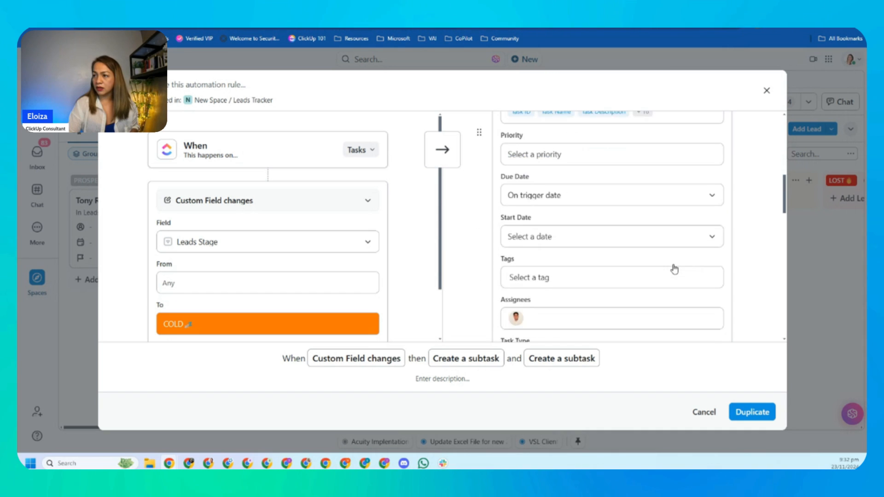
{"action": "scroll", "coordinate": [672, 267], "scroll_direction": "up", "scroll_amount": 8}
{"action": "scroll", "coordinate": [673, 267], "scroll_direction": "down", "scroll_amount": 10}
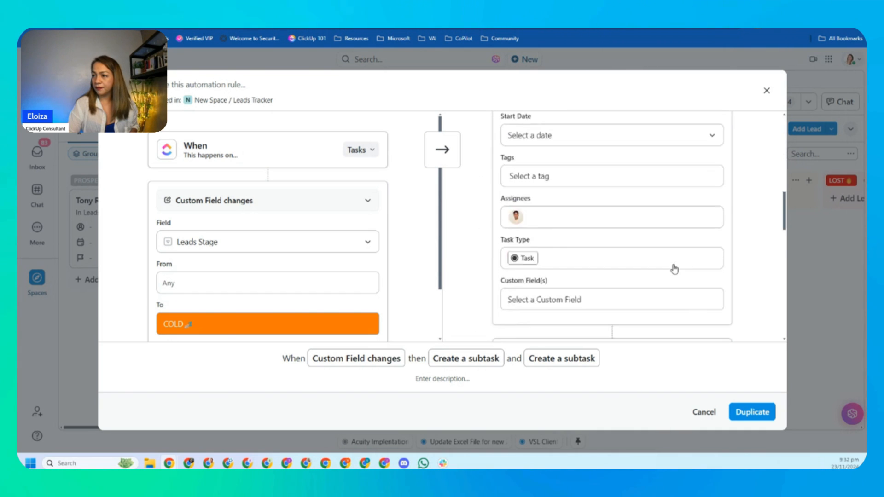
{"action": "left_click", "coordinate": [713, 236]}
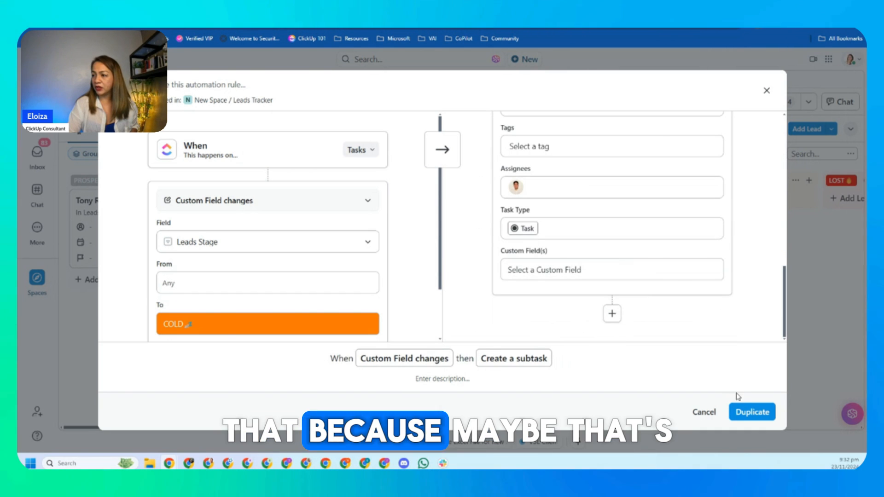
{"action": "left_click", "coordinate": [754, 415]}
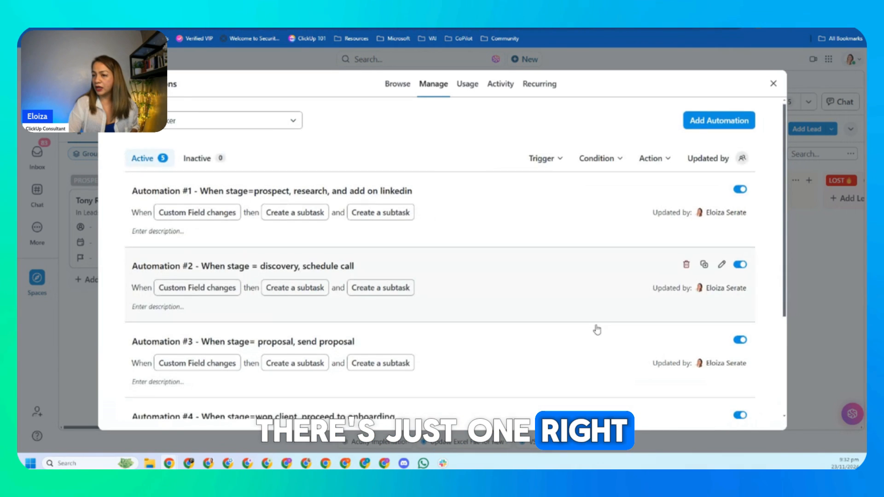
Duplicate Automation #5 in the current location with its Leads Stage trigger set to LOST, keeping the nurture email sequence subtask.
{"action": "scroll", "coordinate": [596, 327], "scroll_direction": "down", "scroll_amount": 3}
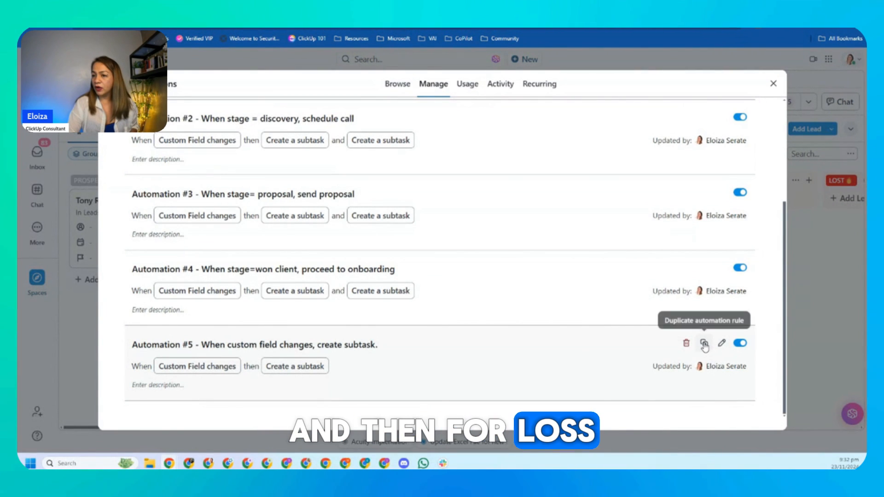
{"action": "left_click", "coordinate": [704, 344]}
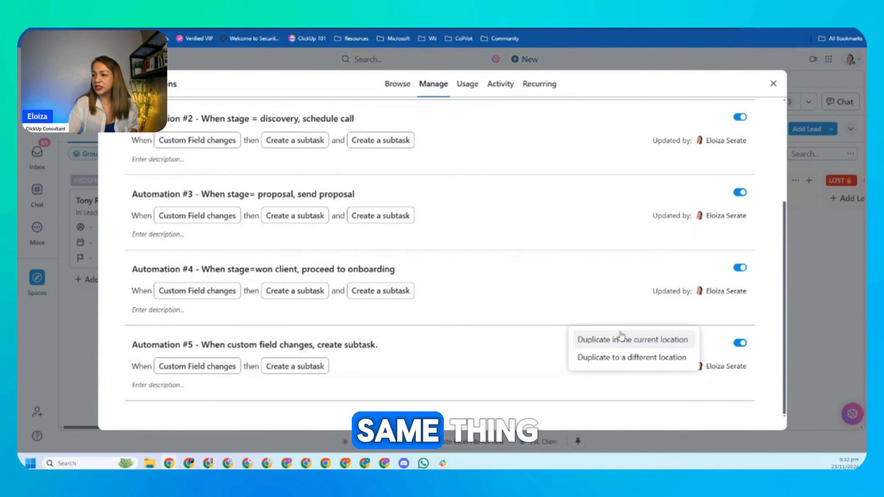
{"action": "left_click", "coordinate": [672, 338]}
{"action": "left_click", "coordinate": [240, 325]}
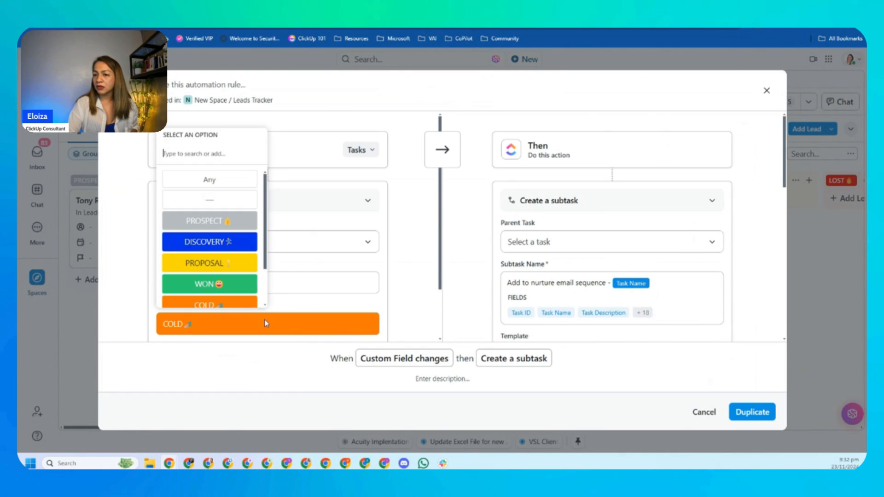
{"action": "scroll", "coordinate": [215, 276], "scroll_direction": "down", "scroll_amount": 2}
{"action": "left_click", "coordinate": [215, 281]}
{"action": "scroll", "coordinate": [459, 290], "scroll_direction": "down", "scroll_amount": 3}
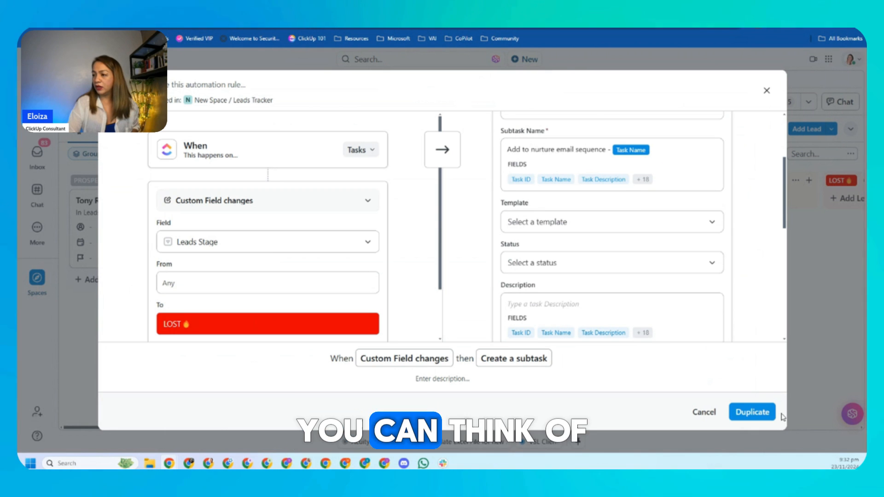
{"action": "scroll", "coordinate": [635, 320], "scroll_direction": "down", "scroll_amount": 6}
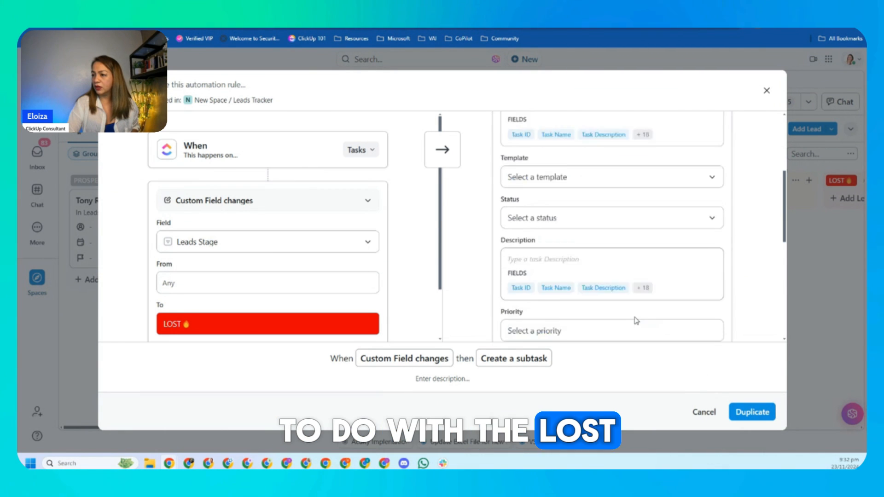
{"action": "scroll", "coordinate": [572, 275], "scroll_direction": "up", "scroll_amount": 9}
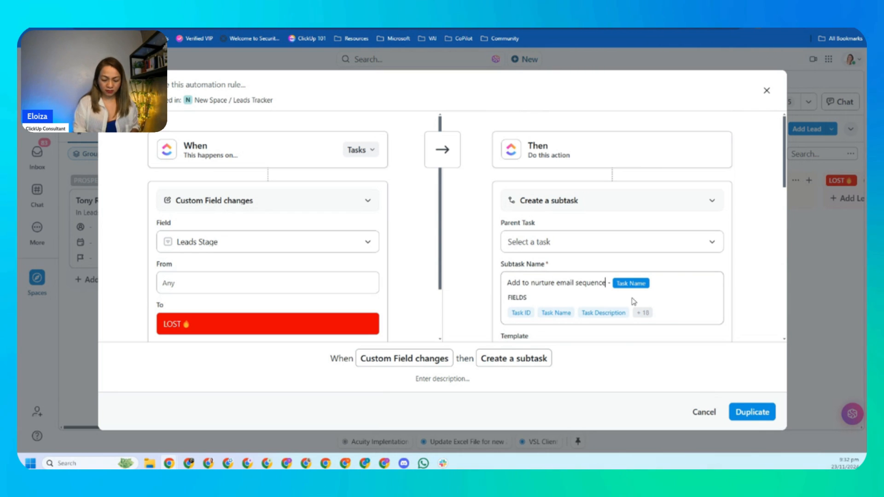
{"action": "scroll", "coordinate": [657, 276], "scroll_direction": "down", "scroll_amount": 3}
{"action": "left_click", "coordinate": [752, 412]}
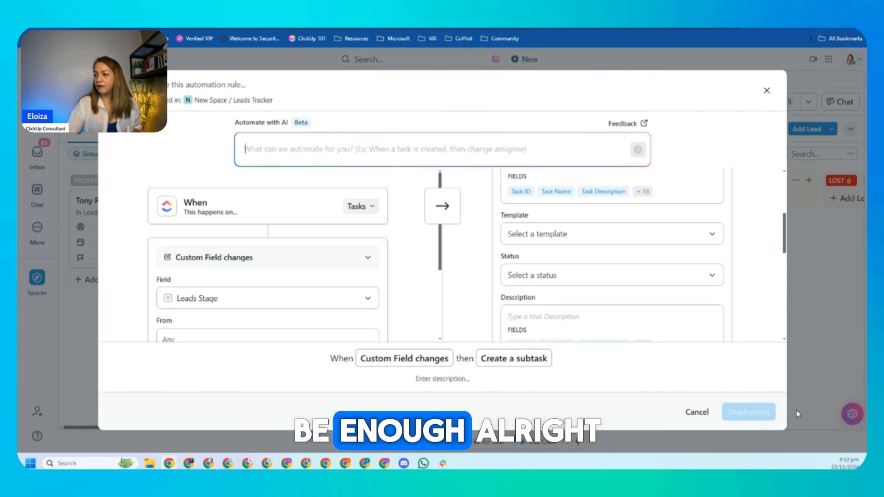
Rename the fifth automation "When stage=cold, add to email sequence", keeping its Automation #5 prefix.
{"action": "scroll", "coordinate": [553, 299], "scroll_direction": "down", "scroll_amount": 5}
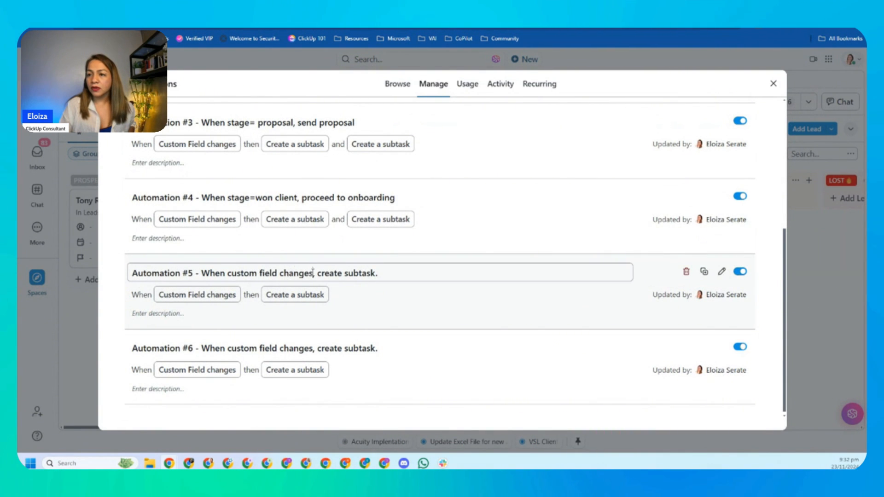
{"action": "left_click_drag", "start_coordinate": [313, 272], "coordinate": [233, 274]}
{"action": "type", "text": "stage"}
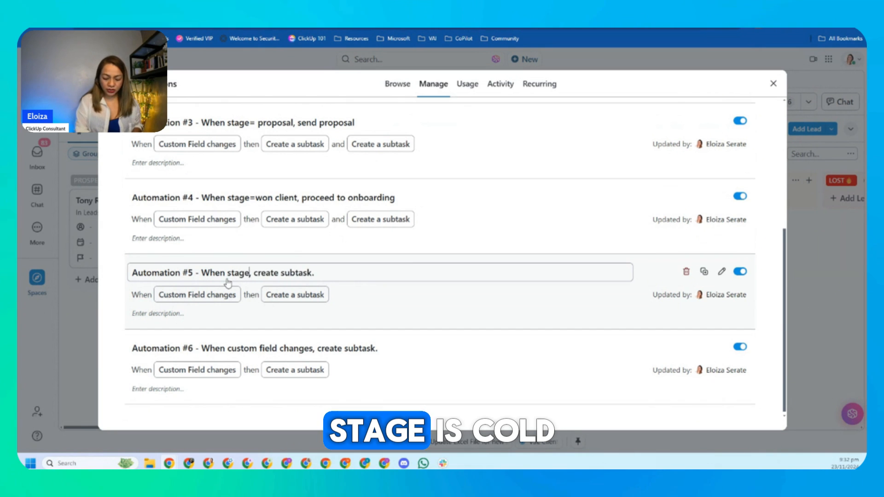
{"action": "type", "text": "=cold, add "}
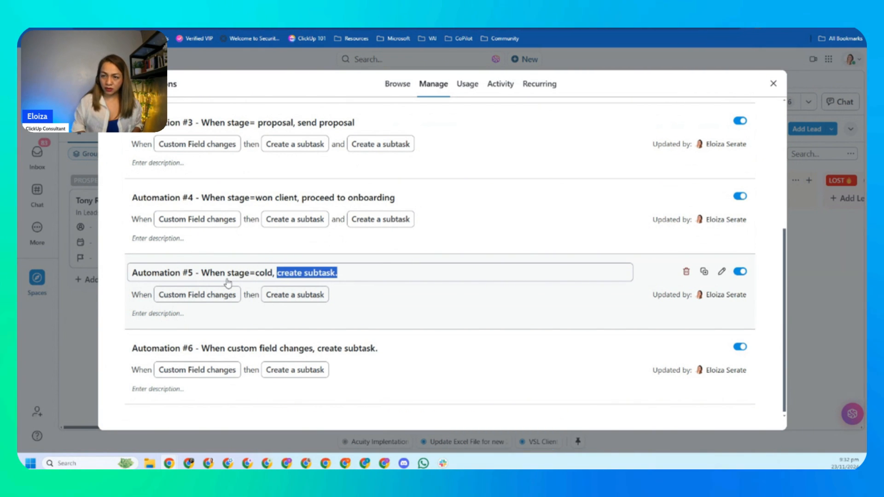
{"action": "type", "text": "to email sequence"}
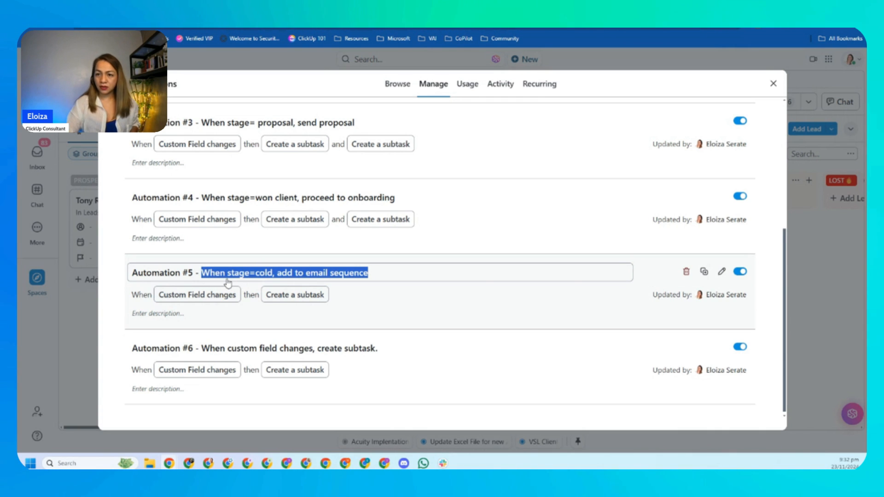
Rename the sixth automation "When stage=lost, add to email sequence", reusing the fifth automation's wording and keeping the Automation #6 prefix.
{"action": "left_click", "coordinate": [219, 348]}
{"action": "left_click_drag", "start_coordinate": [214, 346], "coordinate": [416, 346]}
{"action": "type", "text": "When stage=cold, add to email sequence"}
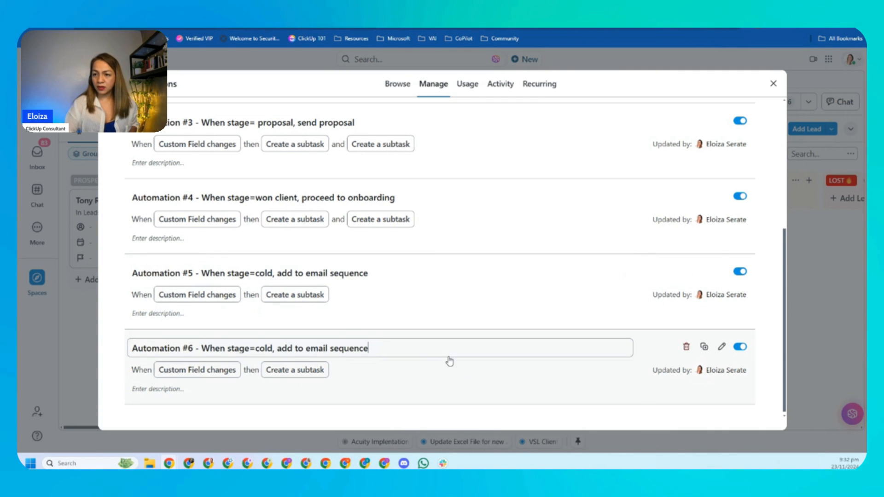
{"action": "key", "text": "Return"}
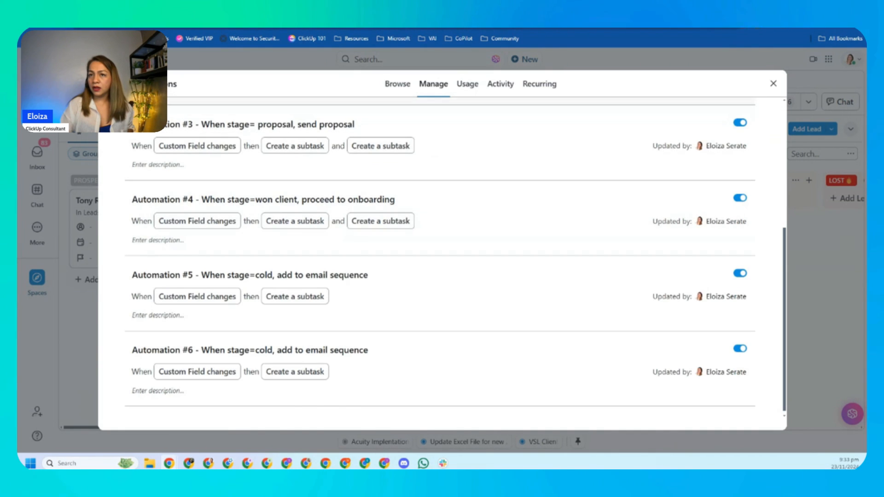
{"action": "double_click", "coordinate": [264, 345]}
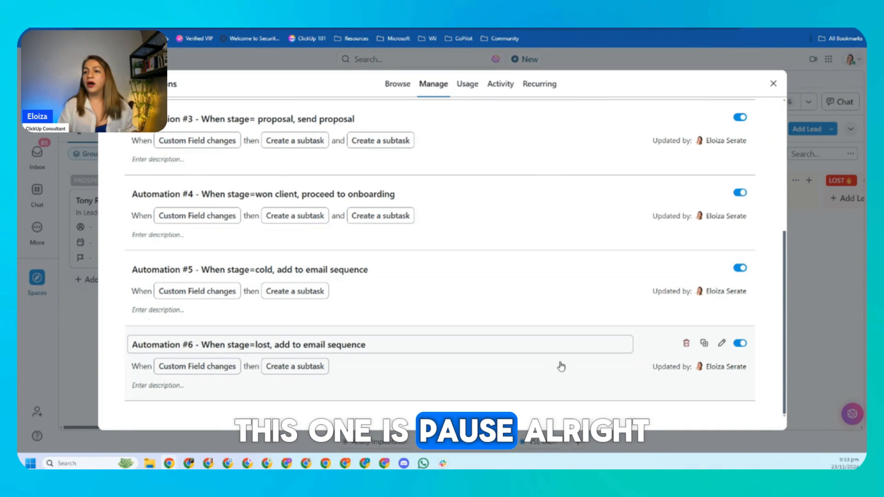
{"action": "type", "text": "lost"}
{"action": "key", "text": "Return"}
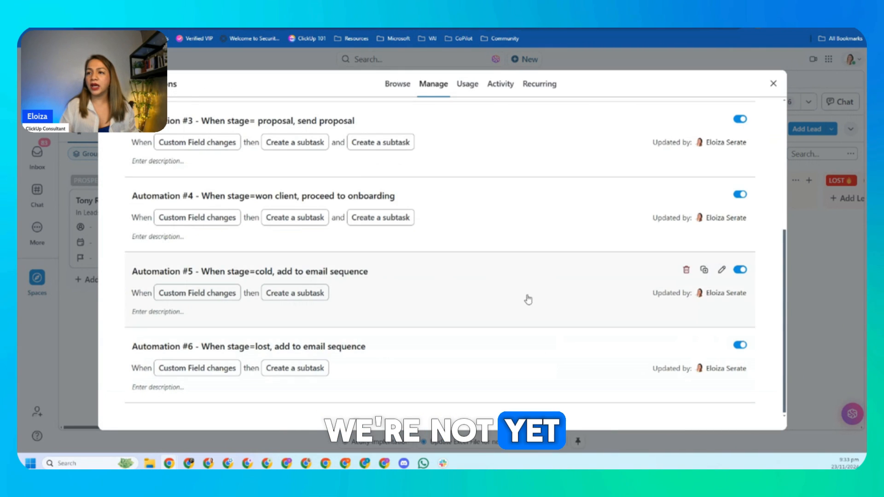
{"action": "scroll", "coordinate": [525, 299], "scroll_direction": "up", "scroll_amount": 5}
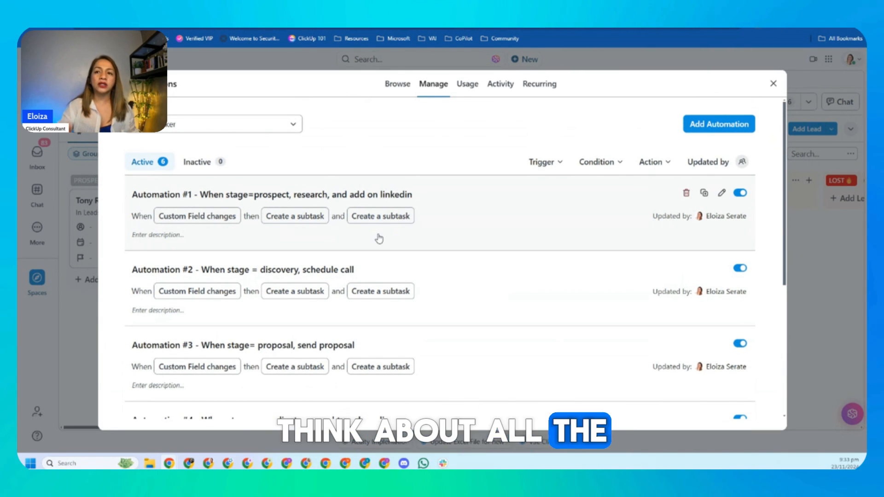
{"action": "scroll", "coordinate": [464, 261], "scroll_direction": "down", "scroll_amount": 3}
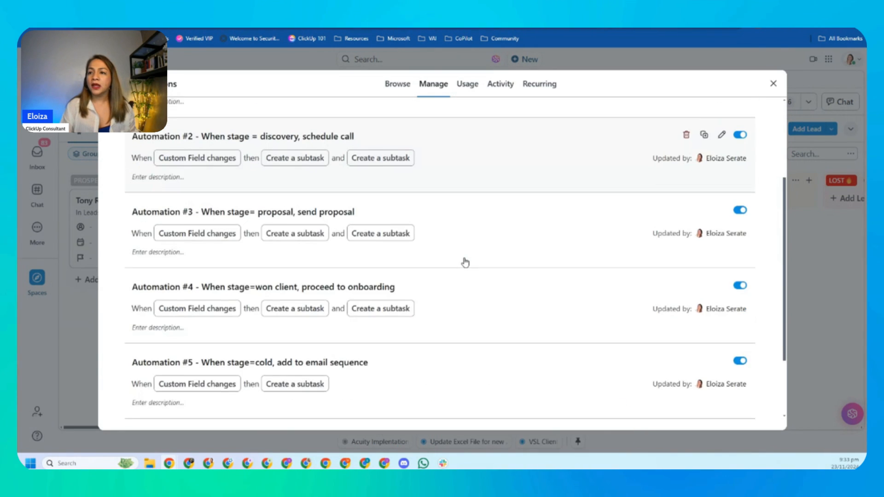
Start a new Leads Tracker automation that applies to tasks only, with the trigger All immediate subtasks resolved.
{"action": "scroll", "coordinate": [464, 260], "scroll_direction": "down", "scroll_amount": 2}
{"action": "scroll", "coordinate": [498, 258], "scroll_direction": "up", "scroll_amount": 5}
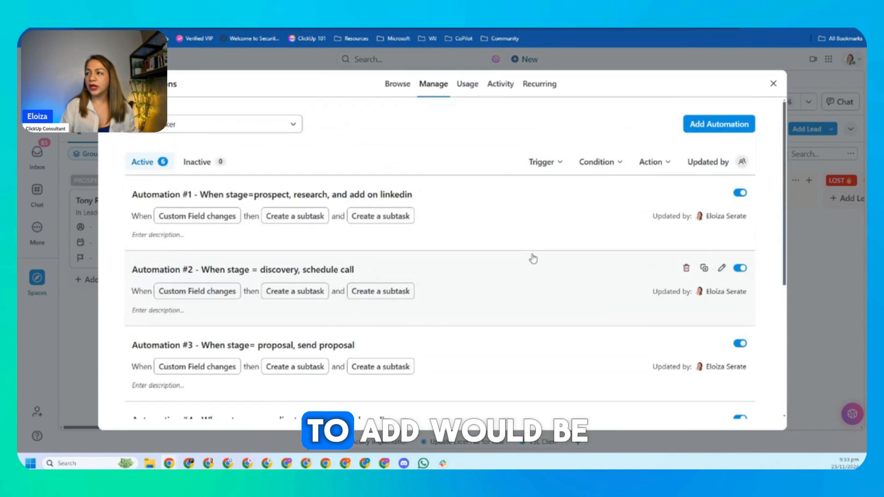
{"action": "left_click", "coordinate": [715, 124]}
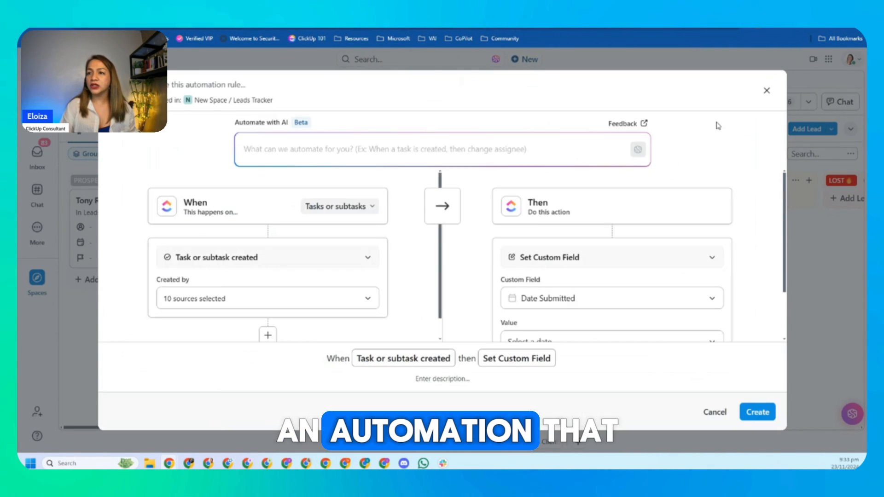
{"action": "left_click", "coordinate": [362, 210]}
{"action": "left_click", "coordinate": [330, 232]}
{"action": "scroll", "coordinate": [367, 258], "scroll_direction": "down", "scroll_amount": 1}
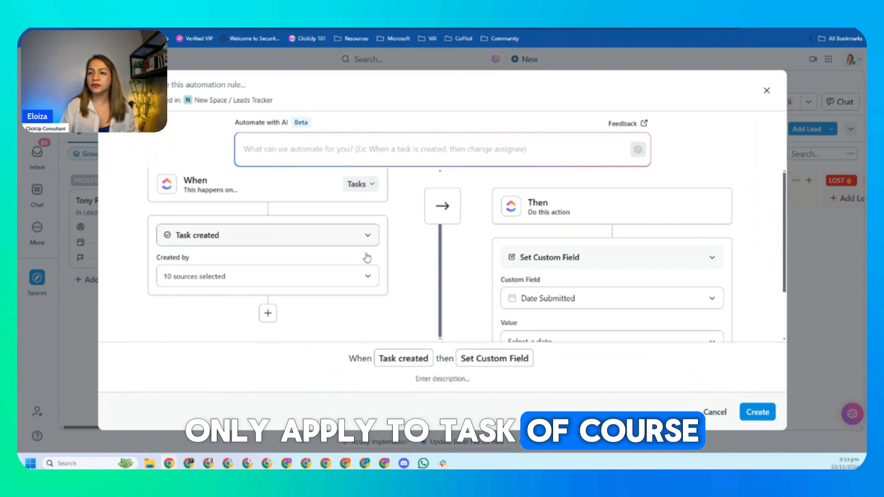
{"action": "left_click", "coordinate": [257, 243]}
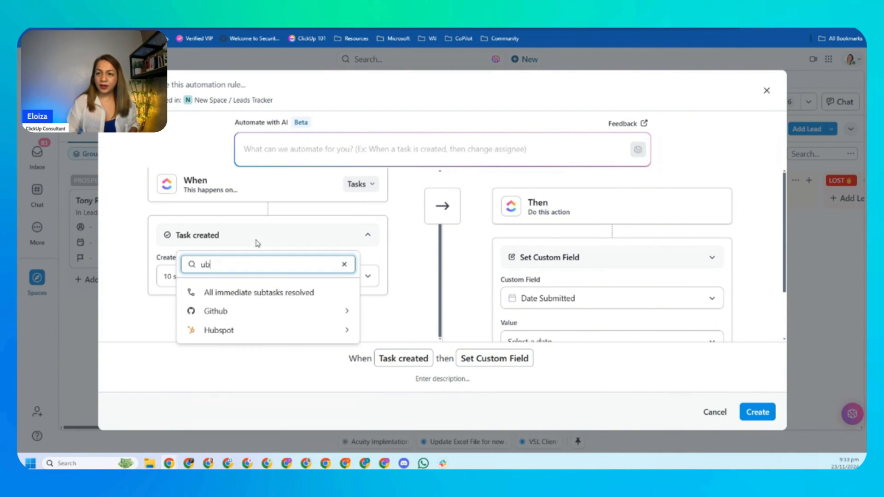
{"action": "left_click", "coordinate": [246, 298]}
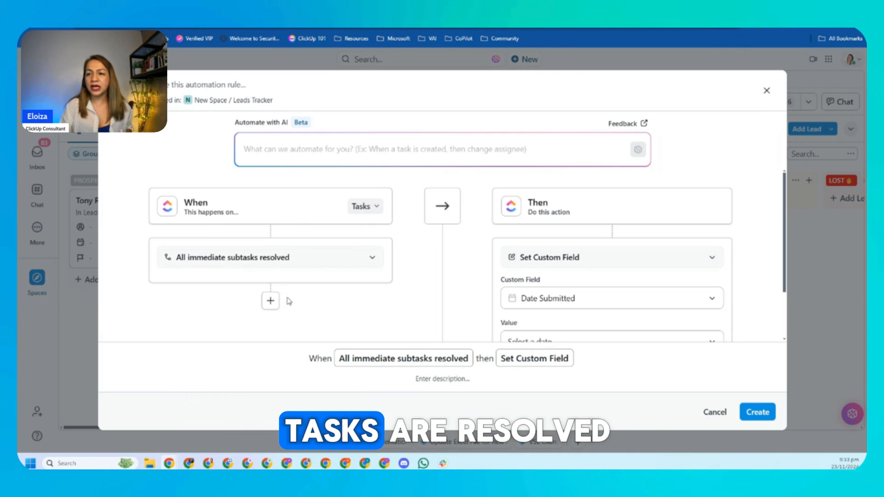
Add a Custom Field condition requiring Leads Stage to be equal to PROSPECT.
{"action": "left_click", "coordinate": [270, 302]}
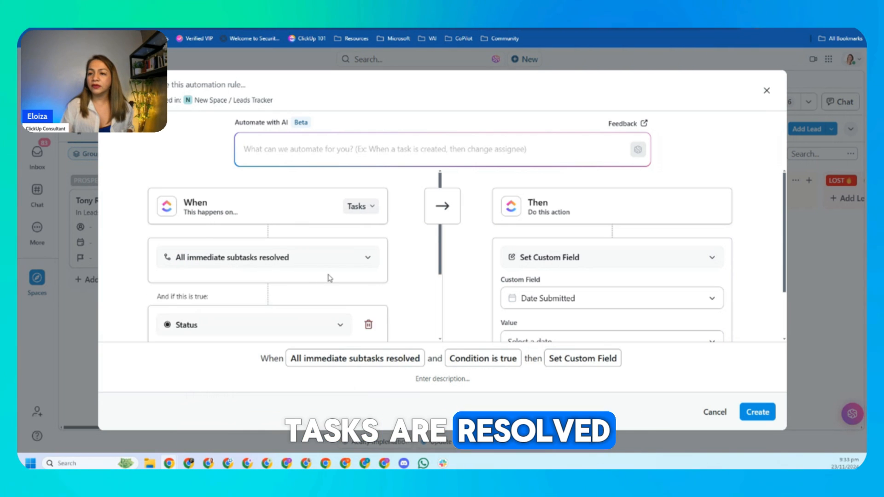
{"action": "scroll", "coordinate": [236, 256], "scroll_direction": "down", "scroll_amount": 2}
{"action": "left_click", "coordinate": [300, 218]}
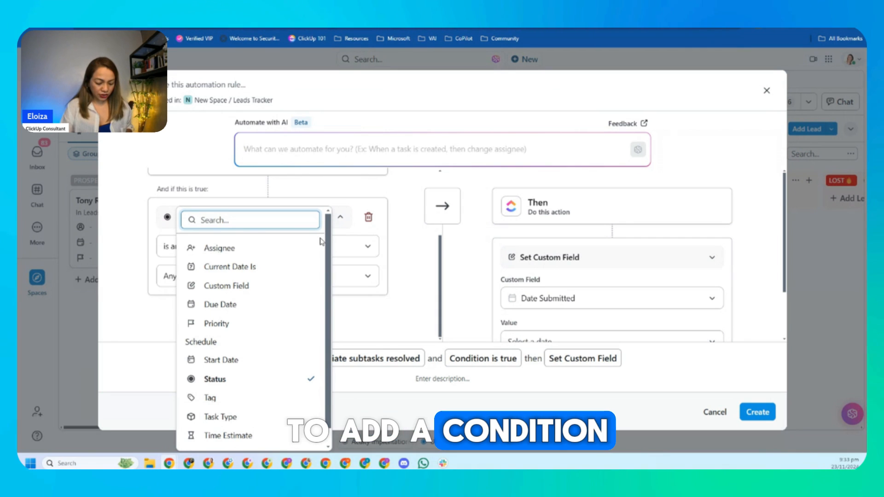
{"action": "type", "text": "cus"}
{"action": "left_click", "coordinate": [290, 276]}
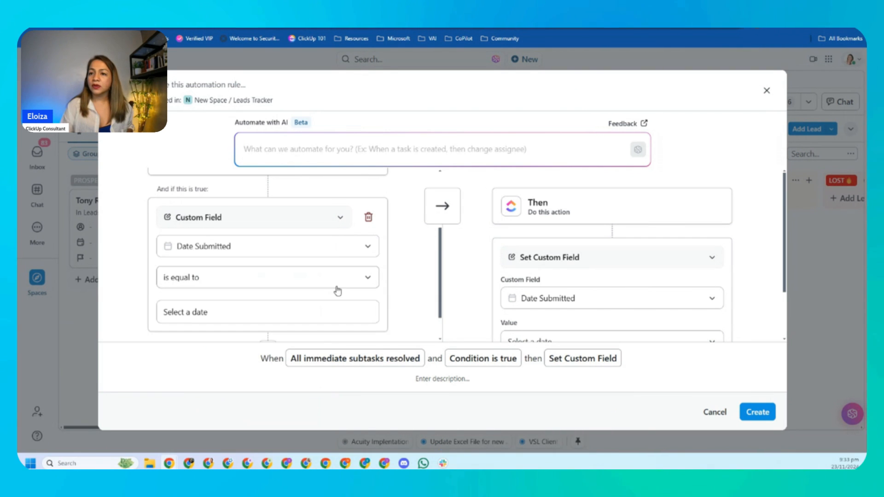
{"action": "left_click", "coordinate": [228, 253]}
{"action": "type", "text": "stage"}
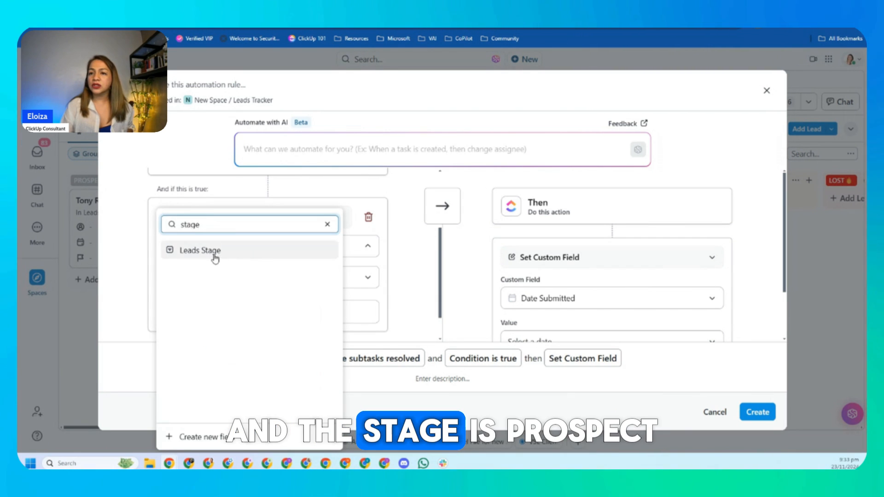
{"action": "left_click", "coordinate": [213, 256]}
{"action": "scroll", "coordinate": [326, 275], "scroll_direction": "down", "scroll_amount": 1}
{"action": "left_click", "coordinate": [216, 249]}
{"action": "left_click", "coordinate": [275, 277]}
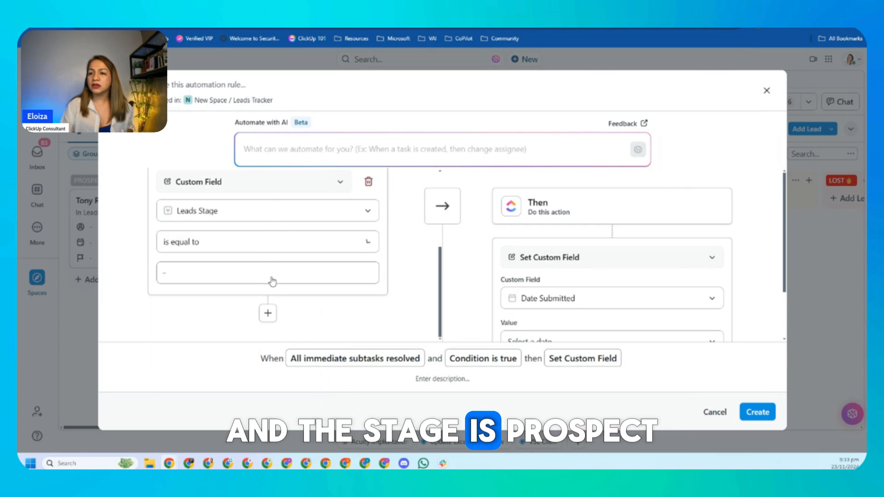
{"action": "left_click", "coordinate": [271, 278]}
{"action": "left_click", "coordinate": [240, 152]}
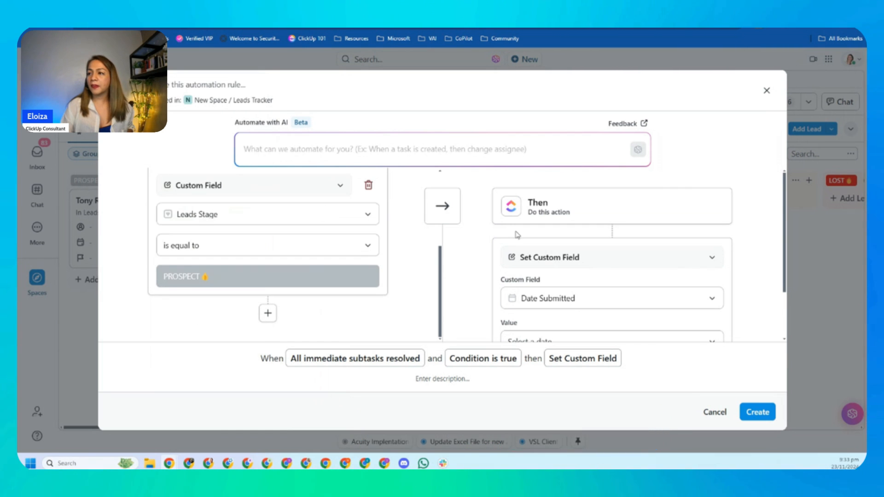
Make the Set Custom Field action change Leads Stage to DISCOVERY, check the rule and create the automation.
{"action": "left_click", "coordinate": [574, 267]}
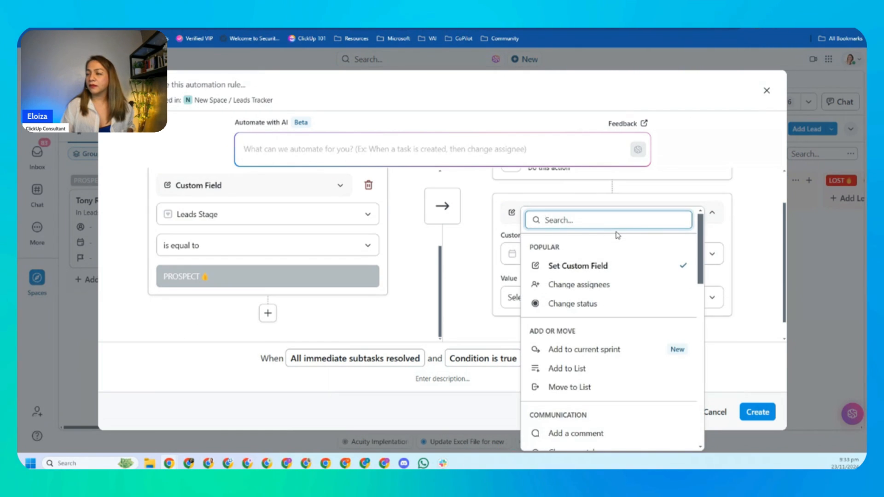
{"action": "left_click", "coordinate": [563, 271]}
{"action": "left_click", "coordinate": [570, 257]}
{"action": "type", "text": "stage"}
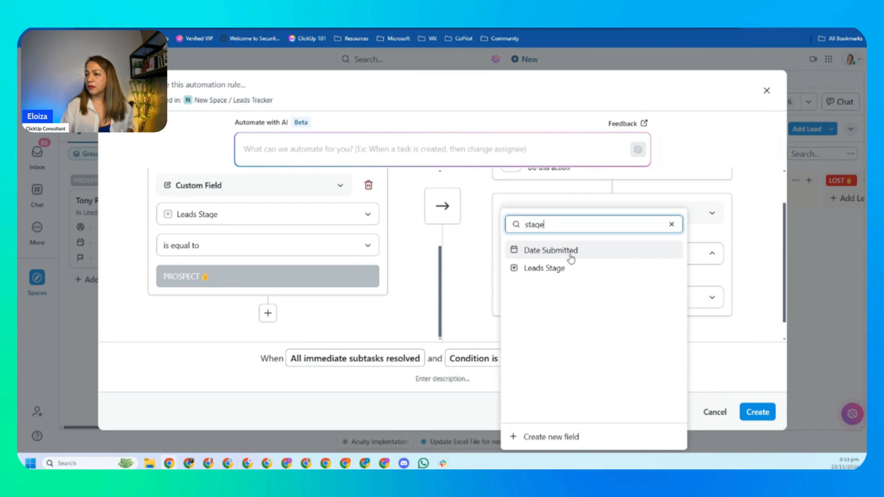
{"action": "left_click", "coordinate": [561, 256]}
{"action": "left_click", "coordinate": [546, 305]}
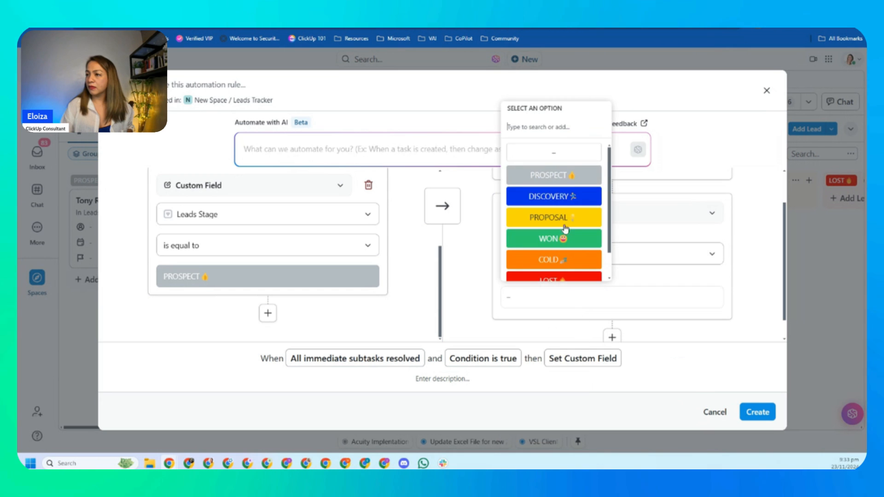
{"action": "left_click", "coordinate": [559, 201]}
{"action": "scroll", "coordinate": [476, 255], "scroll_direction": "up", "scroll_amount": 2}
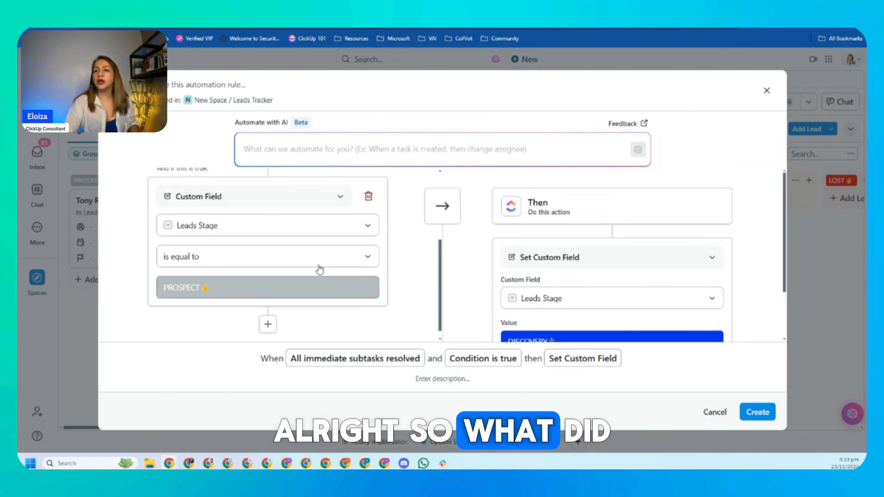
{"action": "scroll", "coordinate": [321, 268], "scroll_direction": "up", "scroll_amount": 3}
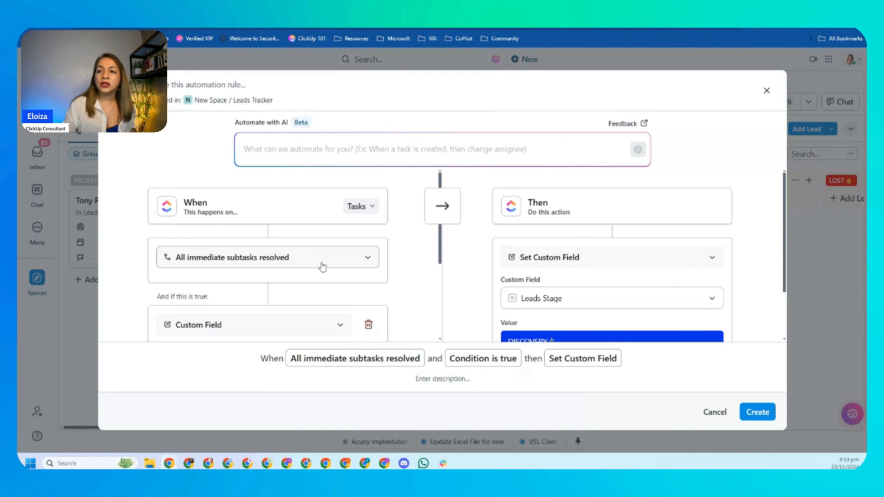
{"action": "scroll", "coordinate": [322, 270], "scroll_direction": "down", "scroll_amount": 3}
{"action": "scroll", "coordinate": [266, 301], "scroll_direction": "up", "scroll_amount": 3}
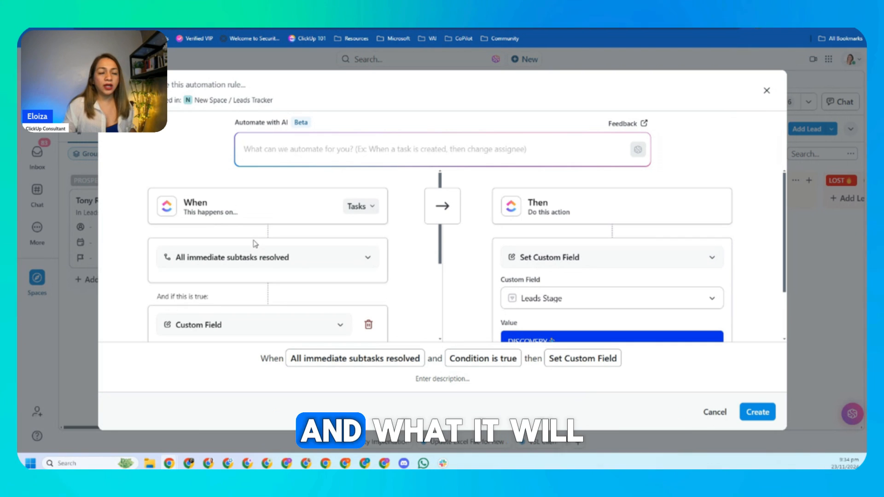
{"action": "scroll", "coordinate": [599, 252], "scroll_direction": "down", "scroll_amount": 2}
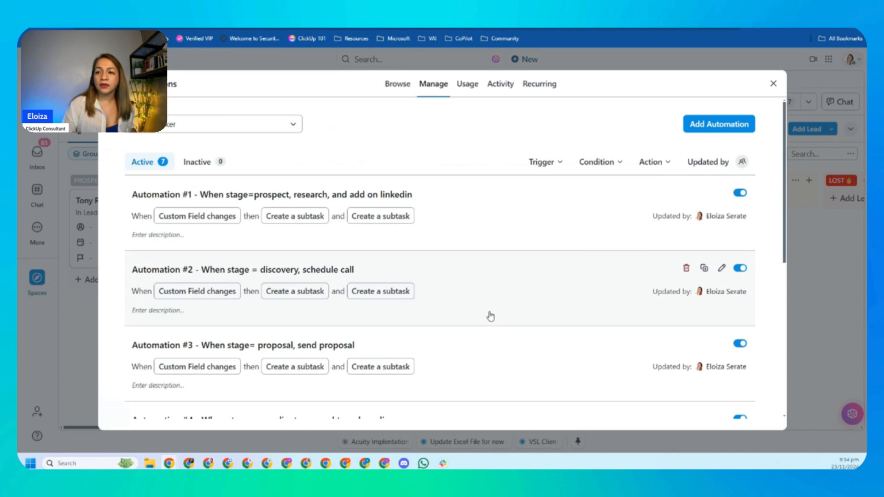
Rename the seventh automation "prospect to discovery", keeping its Automation #7 prefix.
{"action": "scroll", "coordinate": [490, 316], "scroll_direction": "down", "scroll_amount": 6}
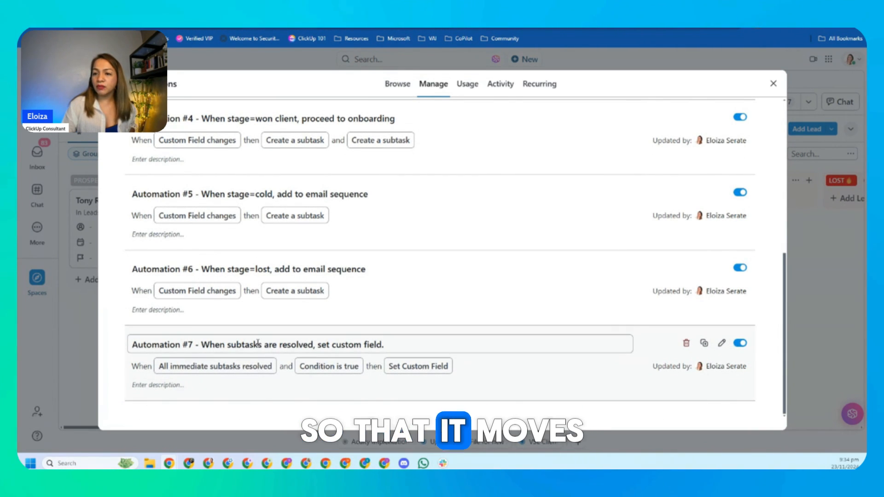
{"action": "left_click_drag", "start_coordinate": [290, 339], "coordinate": [313, 339]}
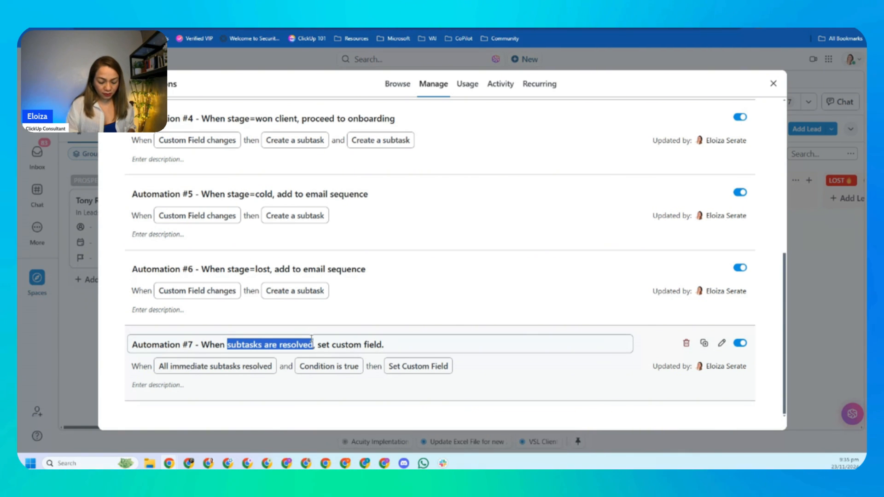
{"action": "type", "text": "prospect to disc"}
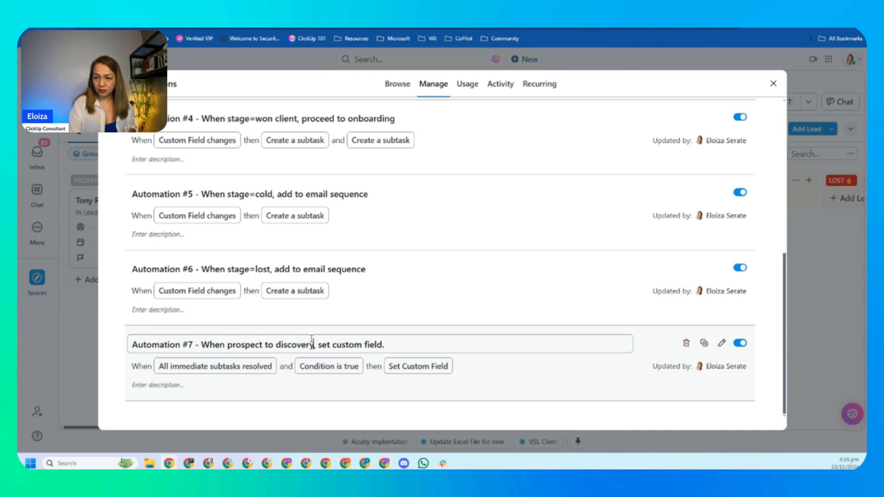
{"action": "key", "text": "BackSpace"}
{"action": "key", "text": "BackSpace"}
{"action": "key", "text": "BackSpace"}
{"action": "key", "text": "BackSpace"}
{"action": "key", "text": "BackSpace"}
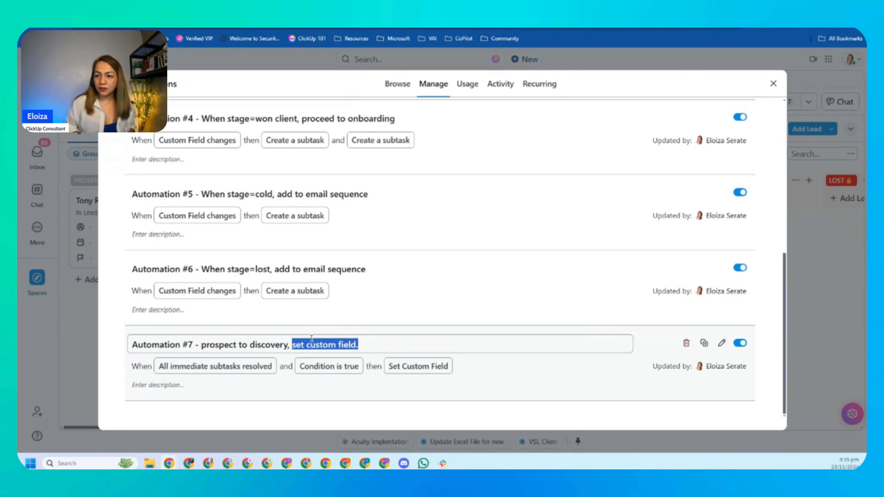
{"action": "key", "text": "Return"}
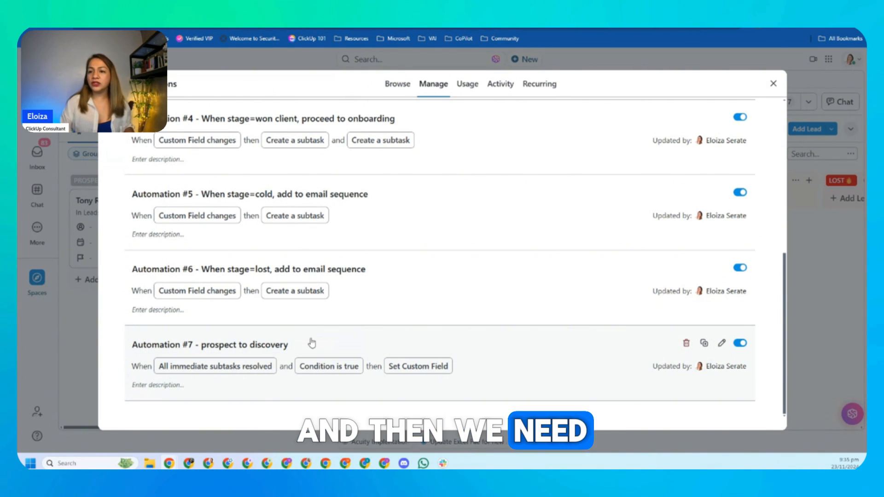
Duplicate Automation #7 in the current location with its Leads Stage condition set to DISCOVERY and its action value set to PROPOSAL.
{"action": "left_click", "coordinate": [704, 343]}
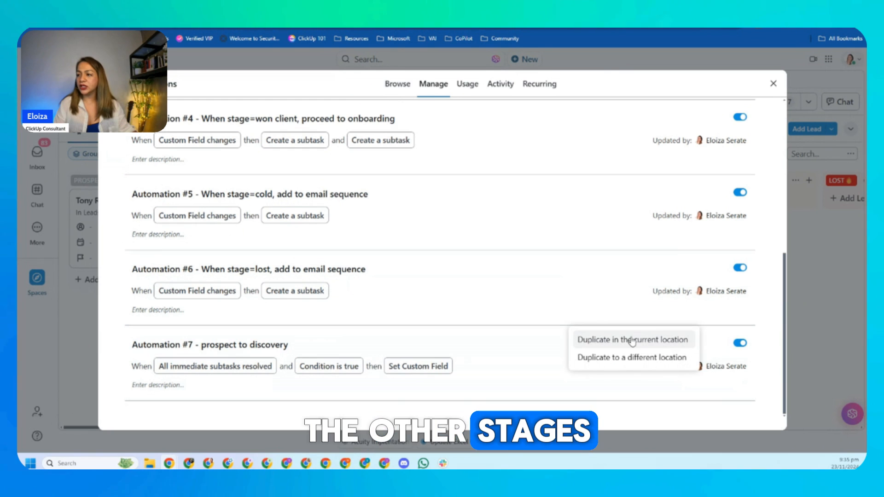
{"action": "left_click", "coordinate": [617, 340]}
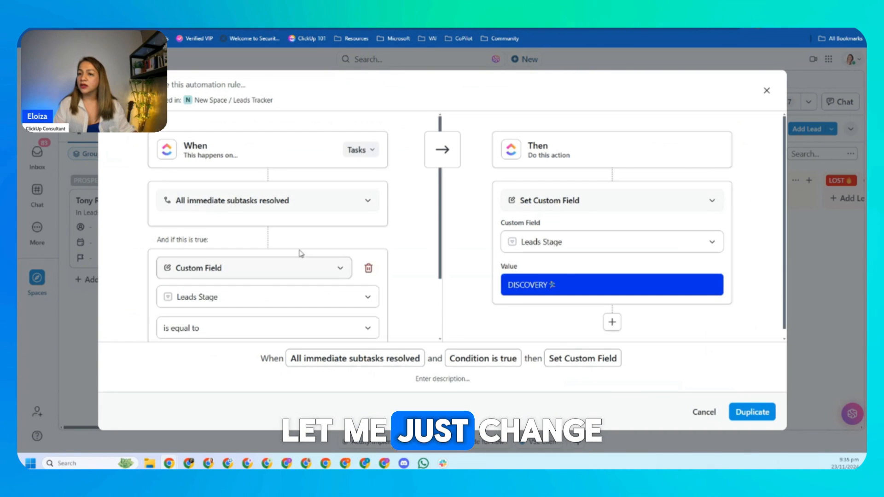
{"action": "scroll", "coordinate": [301, 253], "scroll_direction": "down", "scroll_amount": 2}
{"action": "left_click", "coordinate": [221, 276]}
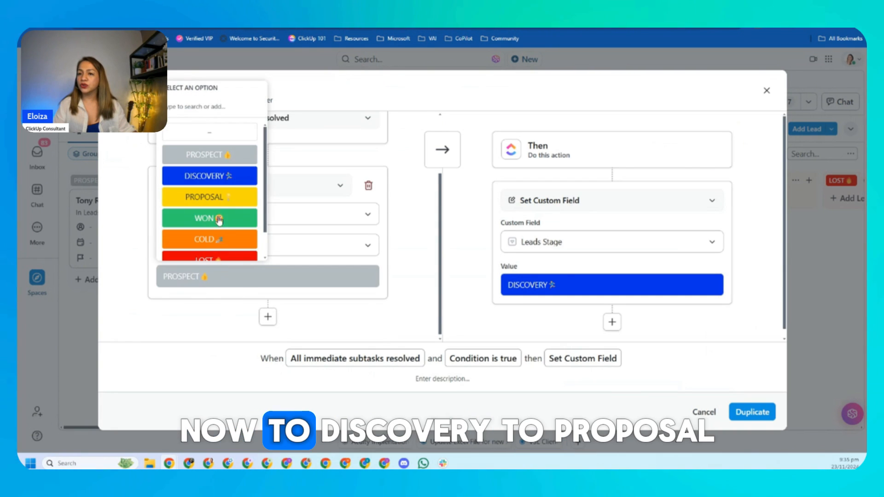
{"action": "left_click", "coordinate": [239, 180]}
{"action": "left_click", "coordinate": [576, 284]}
{"action": "left_click", "coordinate": [552, 201]}
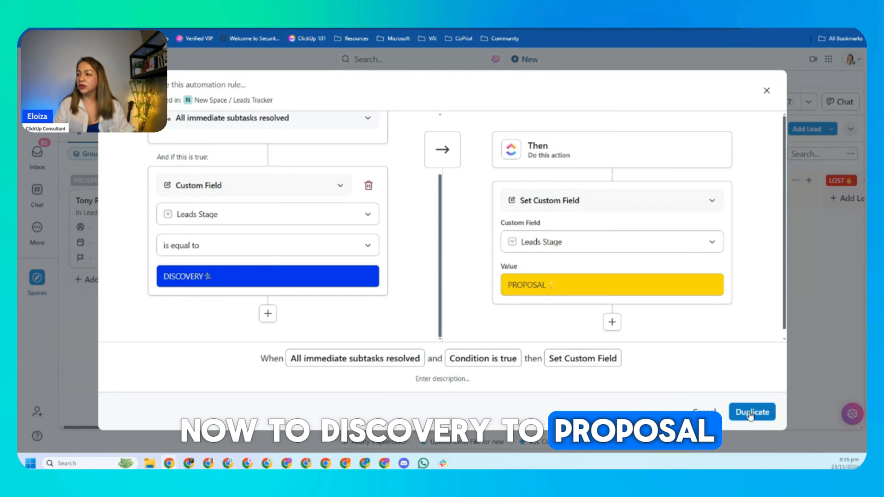
{"action": "left_click", "coordinate": [751, 413]}
{"action": "scroll", "coordinate": [620, 330], "scroll_direction": "down", "scroll_amount": 8}
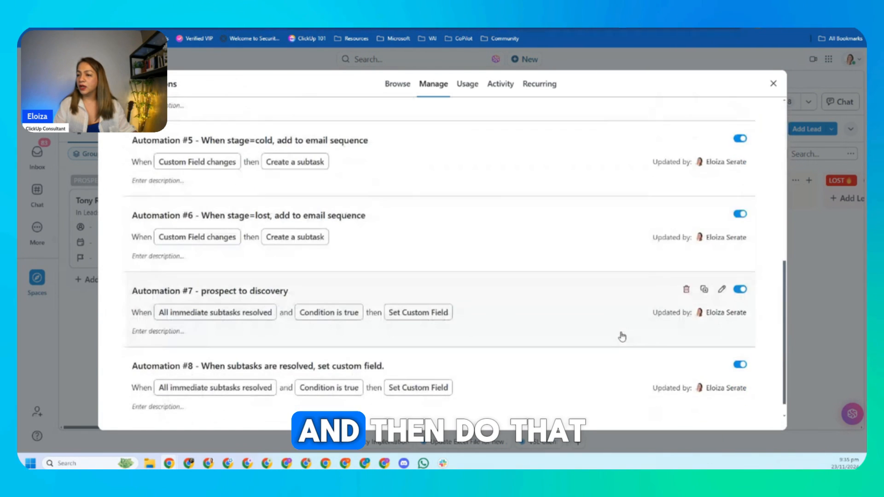
{"action": "left_click", "coordinate": [704, 343]}
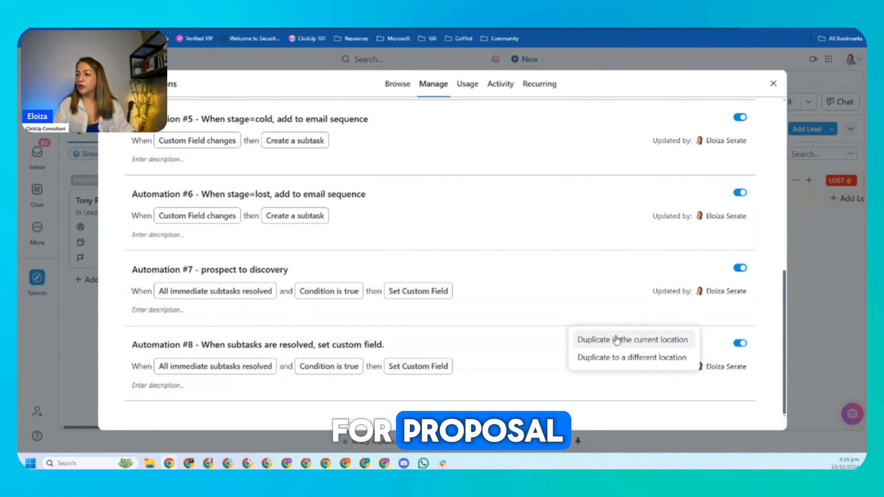
{"action": "scroll", "coordinate": [258, 268], "scroll_direction": "down", "scroll_amount": 2}
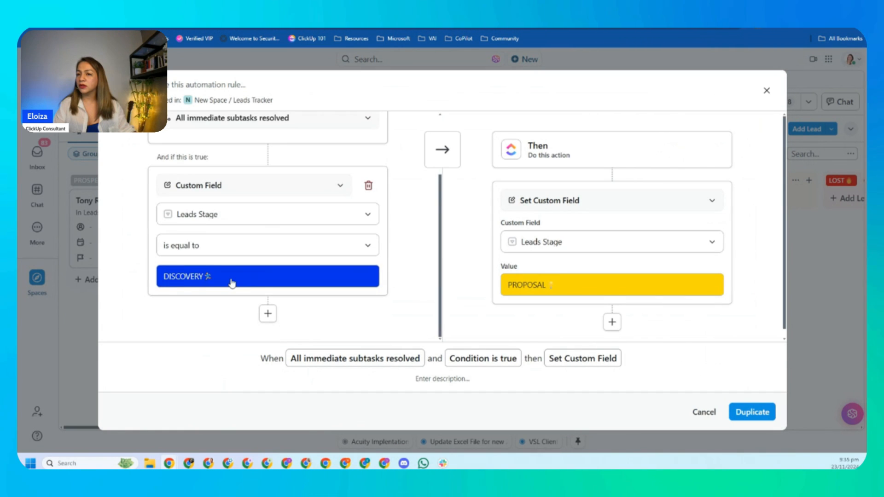
{"action": "left_click", "coordinate": [221, 277]}
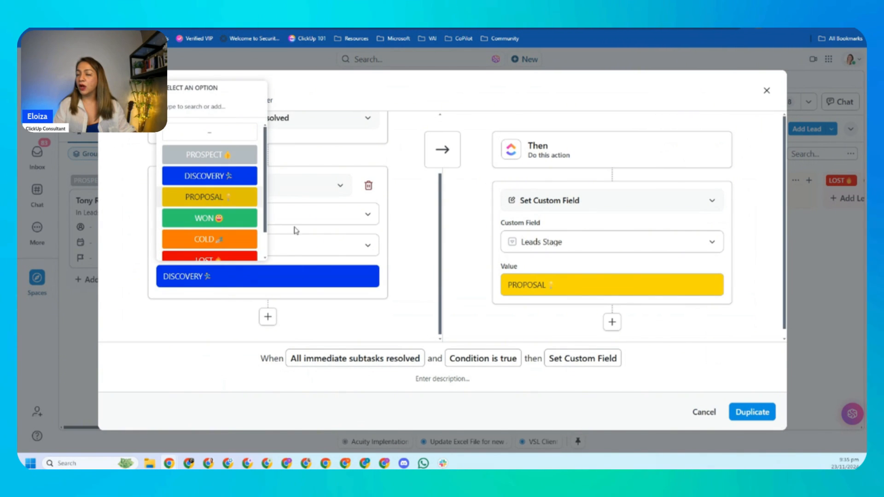
{"action": "left_click", "coordinate": [521, 339]}
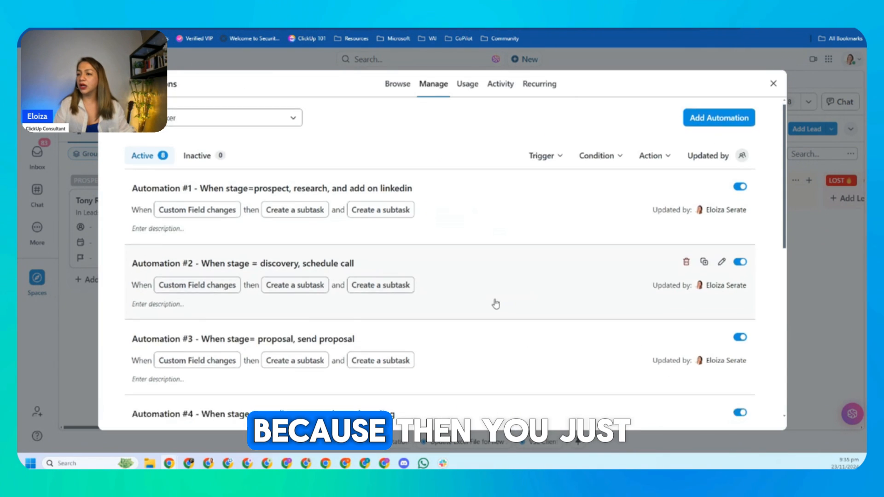
Close the automations manager and delete the Tony Robbins lead from the PROSPECT column.
{"action": "scroll", "coordinate": [494, 303], "scroll_direction": "down", "scroll_amount": 6}
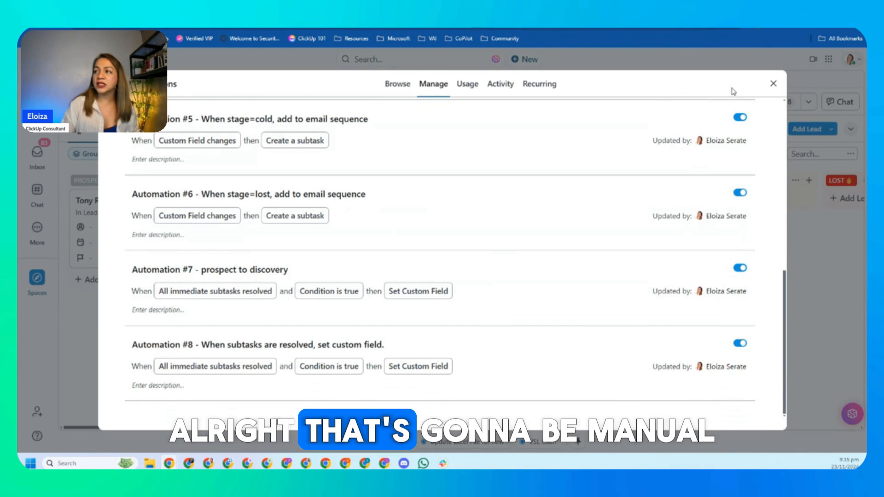
{"action": "left_click", "coordinate": [773, 84]}
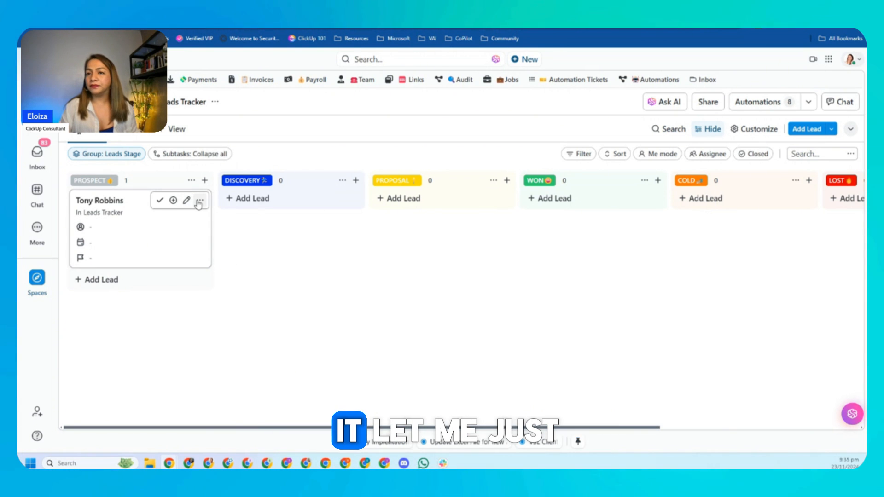
{"action": "left_click", "coordinate": [199, 204]}
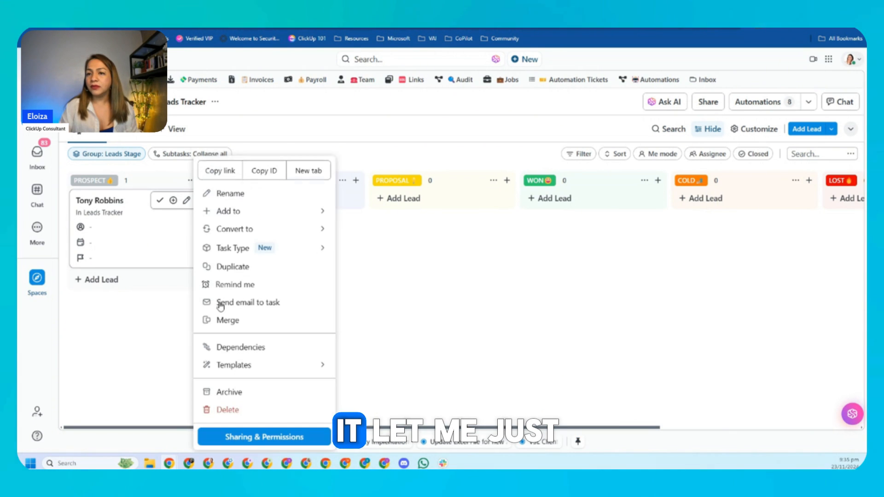
{"action": "left_click", "coordinate": [285, 407]}
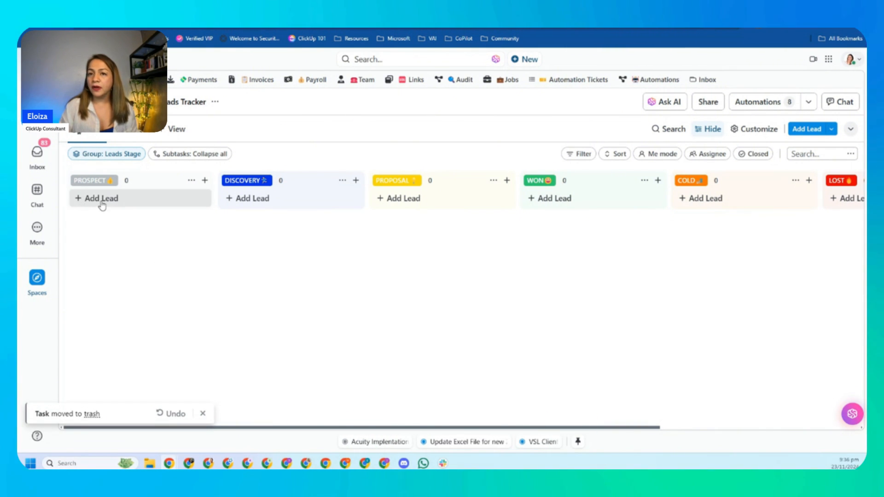
Start a duplicate of Automation #8 in the current location and set its Leads Stage condition to WON.
{"action": "left_click", "coordinate": [757, 102]}
{"action": "scroll", "coordinate": [459, 226], "scroll_direction": "down", "scroll_amount": 8}
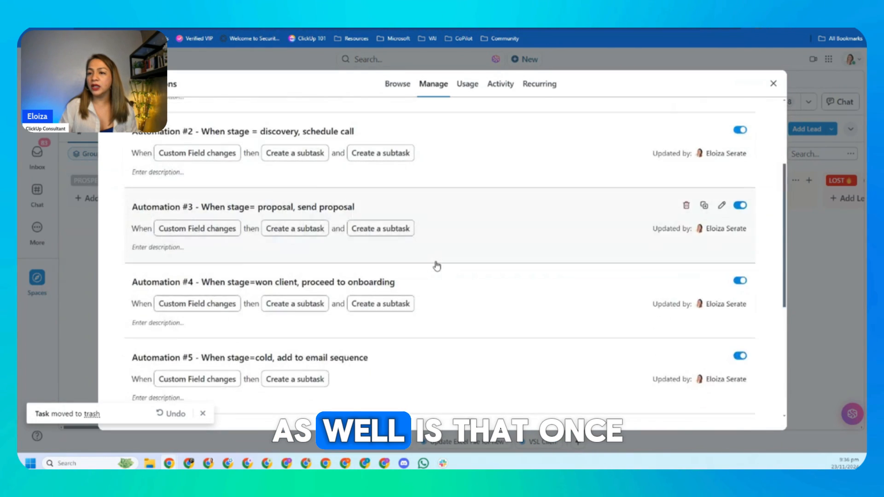
{"action": "scroll", "coordinate": [465, 272], "scroll_direction": "up", "scroll_amount": 8}
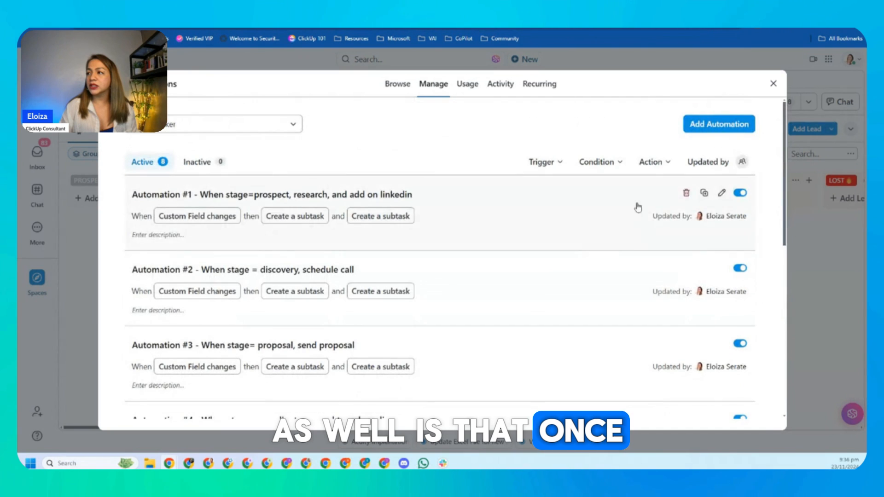
{"action": "scroll", "coordinate": [558, 292], "scroll_direction": "down", "scroll_amount": 8}
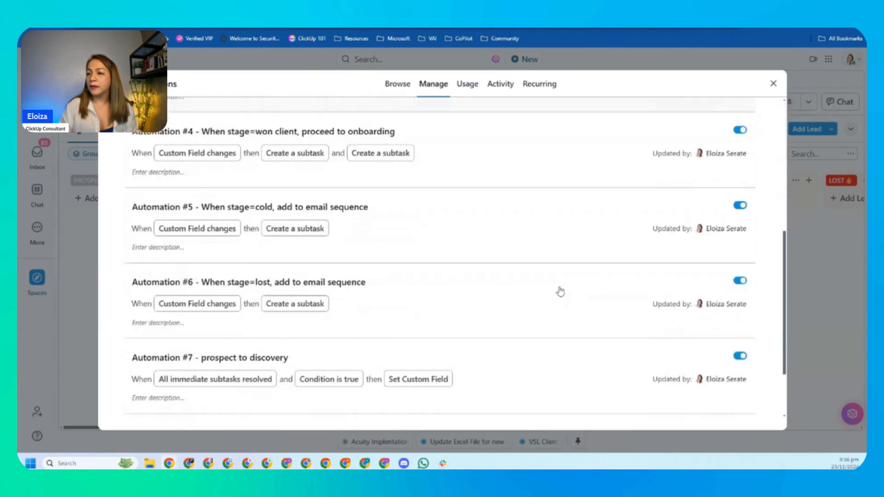
{"action": "left_click", "coordinate": [705, 345]}
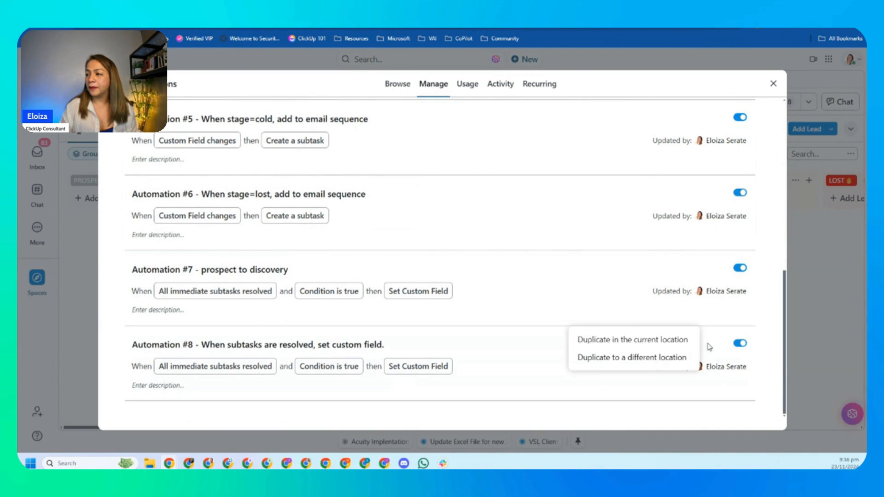
{"action": "left_click", "coordinate": [700, 345]}
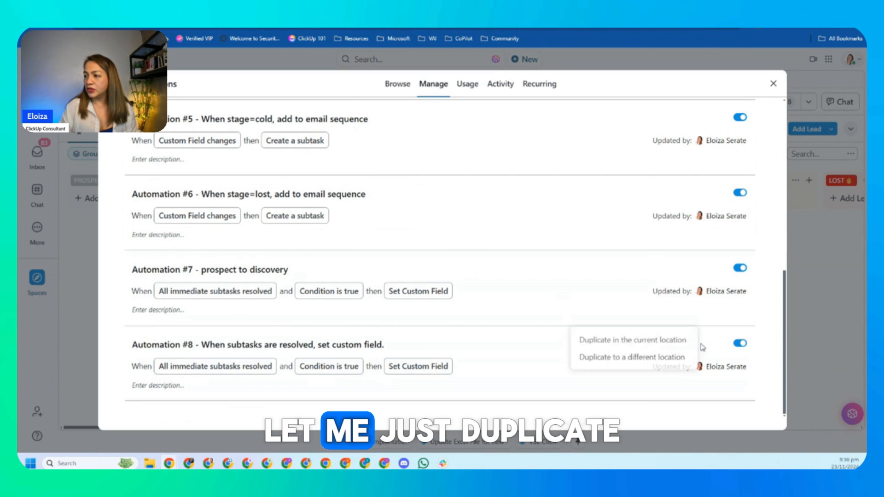
{"action": "left_click", "coordinate": [636, 341]}
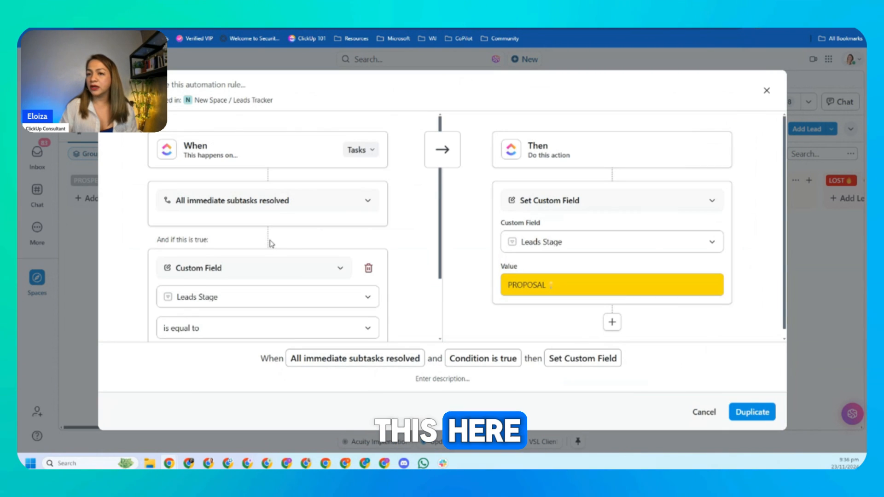
{"action": "scroll", "coordinate": [213, 211], "scroll_direction": "down", "scroll_amount": 2}
{"action": "left_click", "coordinate": [225, 320]}
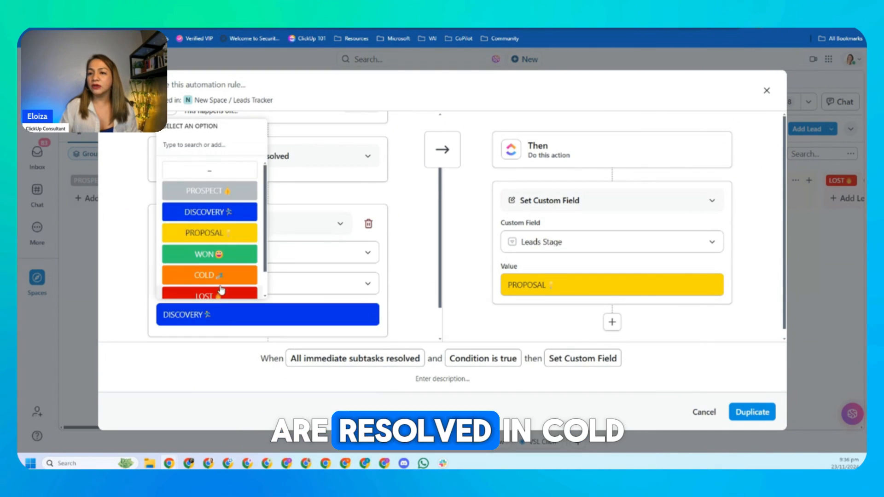
{"action": "left_click", "coordinate": [209, 276]}
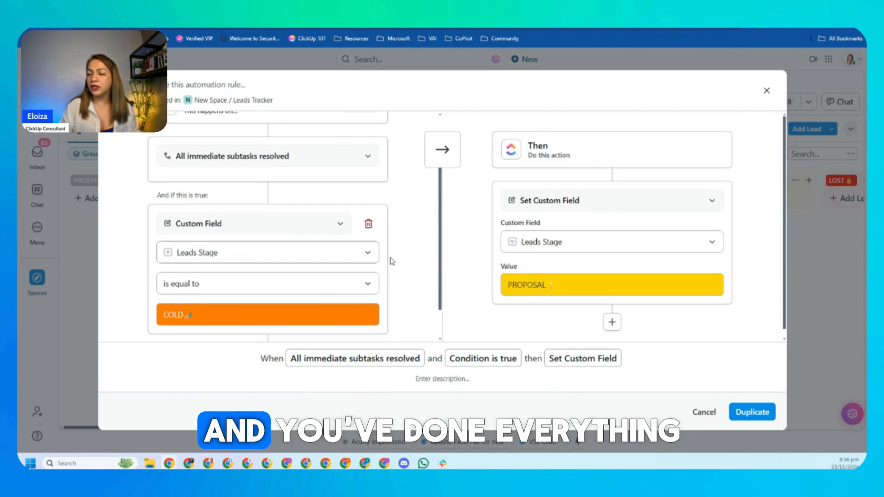
{"action": "left_click", "coordinate": [233, 318]}
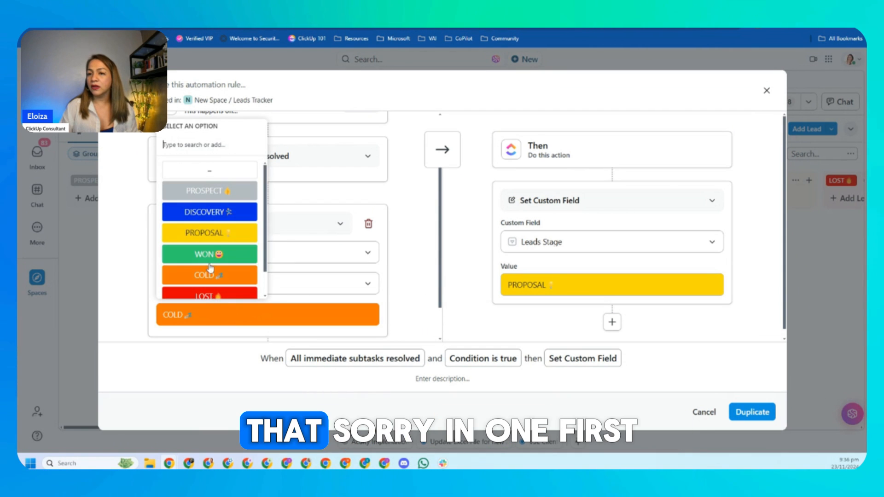
{"action": "left_click", "coordinate": [205, 254]}
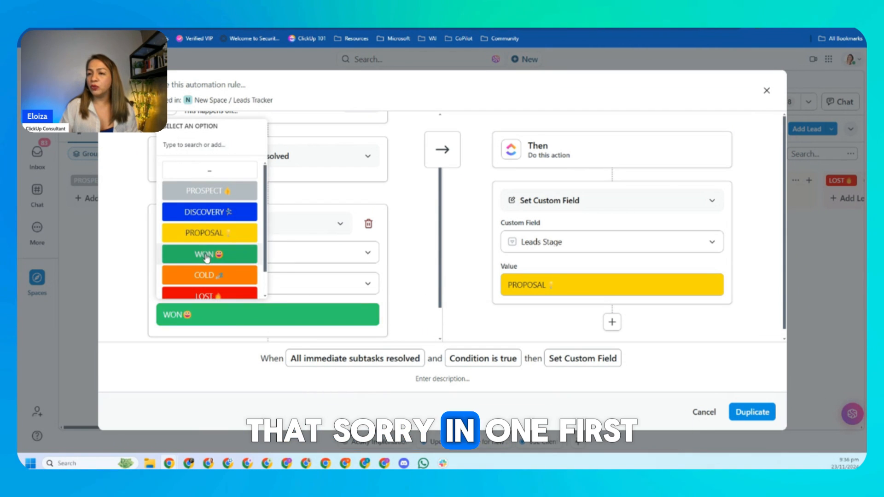
Replace the duplicate's Set Custom Field action with Change status set to COMPLETE and create the automation.
{"action": "left_click", "coordinate": [548, 201]}
{"action": "type", "text": "stat"}
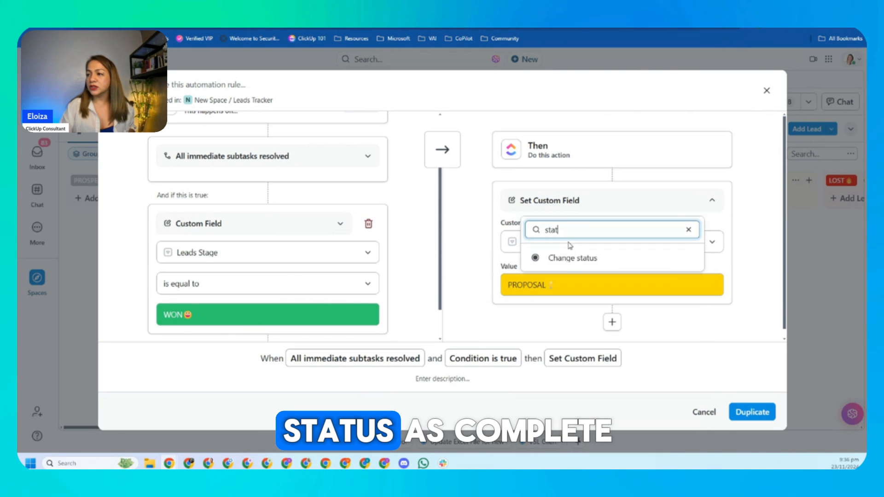
{"action": "left_click", "coordinate": [530, 259]}
{"action": "left_click", "coordinate": [559, 244]}
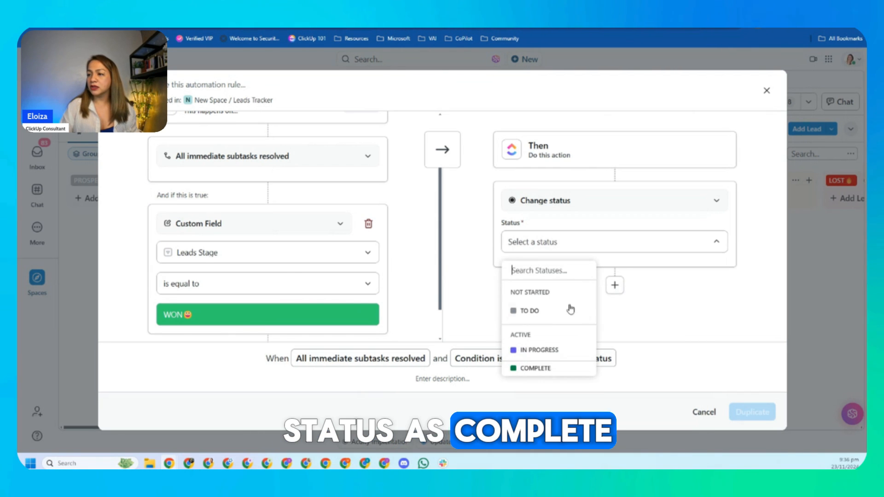
{"action": "left_click", "coordinate": [535, 368]}
{"action": "left_click", "coordinate": [752, 413]}
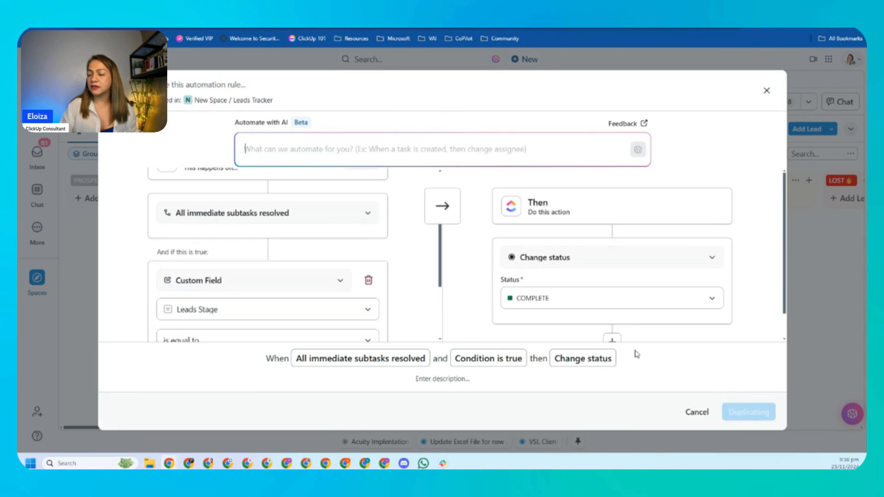
Duplicate Automation #9 in the current location with its Leads Stage condition set to COLD.
{"action": "scroll", "coordinate": [610, 296], "scroll_direction": "down", "scroll_amount": 10}
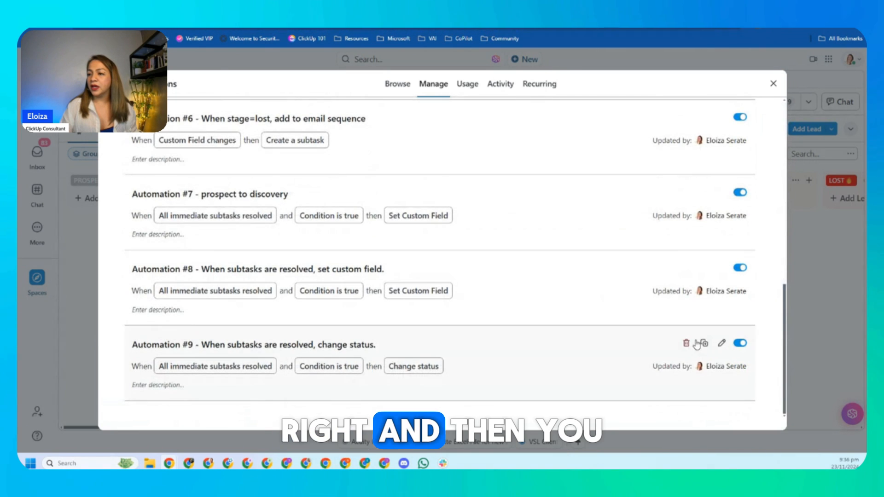
{"action": "left_click", "coordinate": [703, 344]}
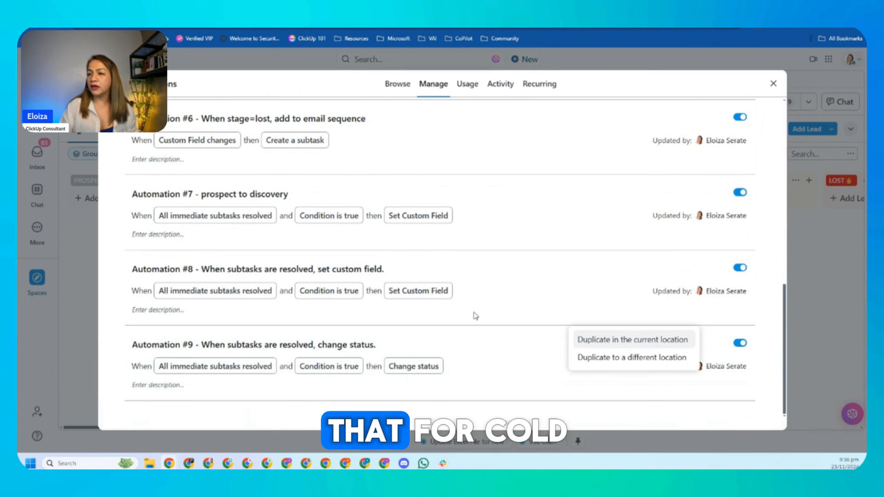
{"action": "left_click", "coordinate": [633, 339]}
{"action": "scroll", "coordinate": [281, 281], "scroll_direction": "down", "scroll_amount": 2}
{"action": "left_click", "coordinate": [251, 276]}
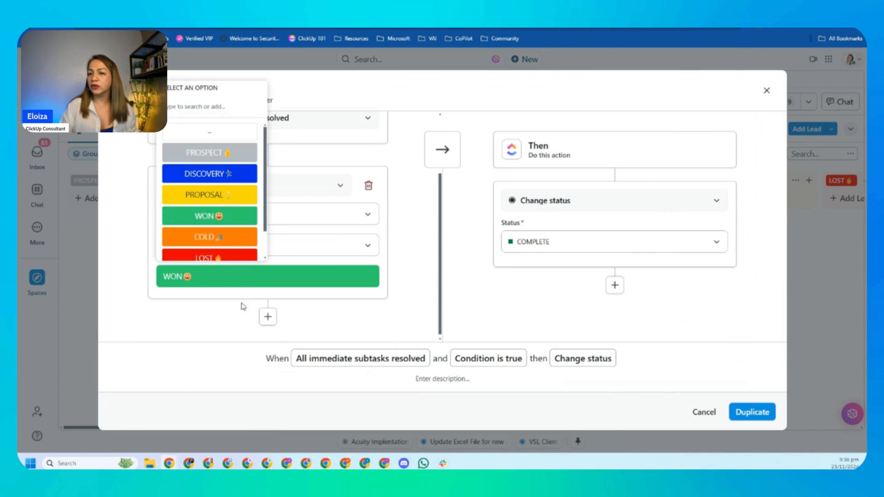
{"action": "left_click", "coordinate": [209, 237]}
{"action": "left_click", "coordinate": [750, 414]}
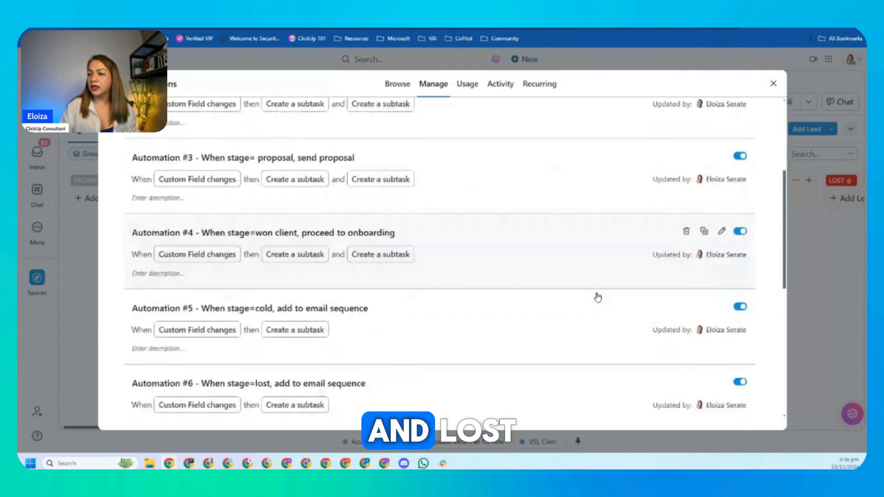
Duplicate Automation #10 in the current location with its Leads Stage condition set to LOST.
{"action": "scroll", "coordinate": [598, 297], "scroll_direction": "down", "scroll_amount": 6}
{"action": "left_click", "coordinate": [705, 344]}
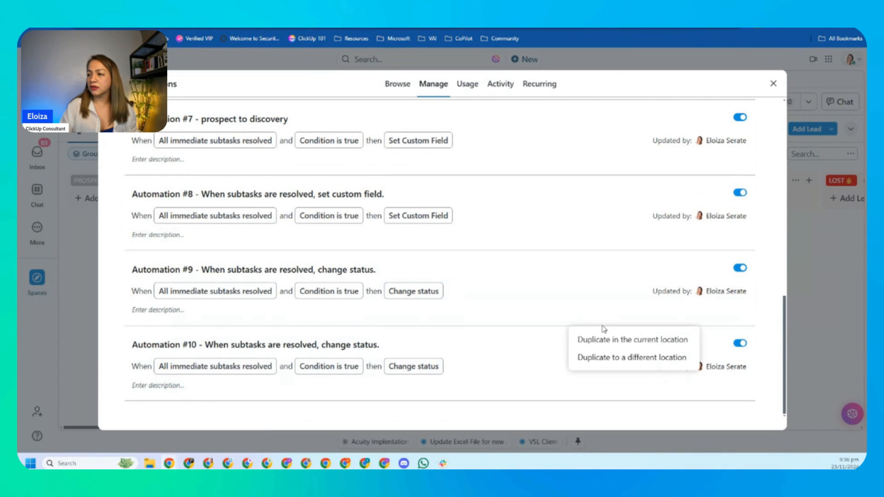
{"action": "scroll", "coordinate": [269, 249], "scroll_direction": "down", "scroll_amount": 1}
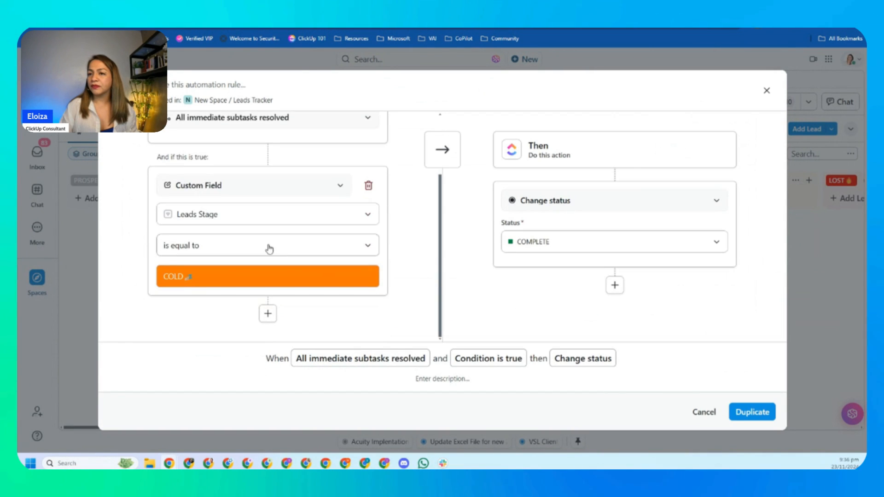
{"action": "left_click", "coordinate": [227, 276]}
{"action": "left_click", "coordinate": [215, 259]}
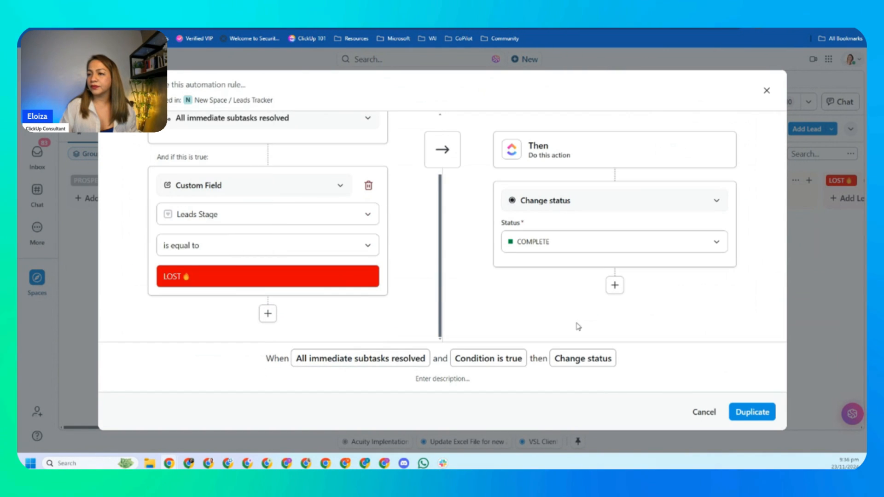
{"action": "left_click", "coordinate": [753, 417]}
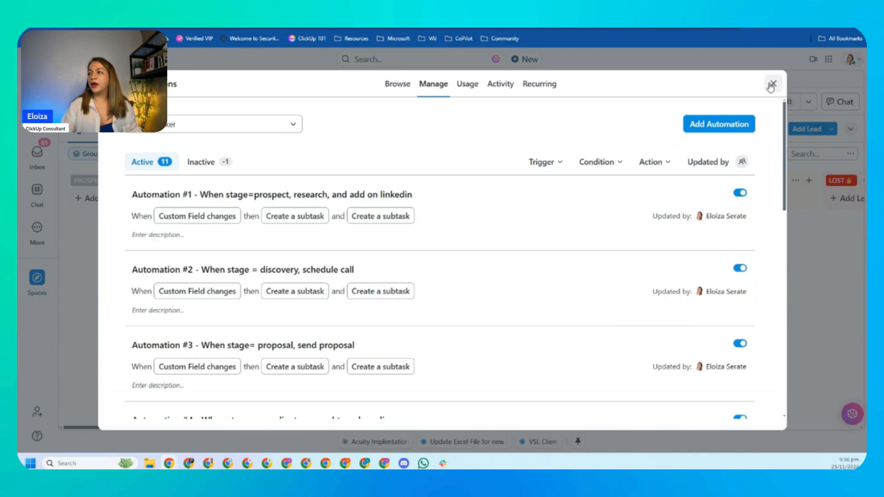
Close the automations manager and add a lead named "Tony Robbins" to the PROSPECT column.
{"action": "left_click", "coordinate": [772, 84]}
{"action": "left_click", "coordinate": [98, 201]}
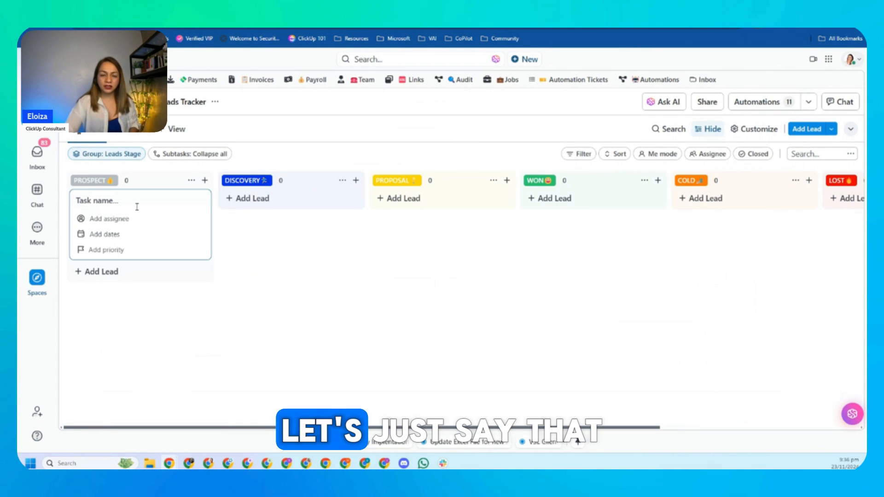
{"action": "type", "text": "Tony "}
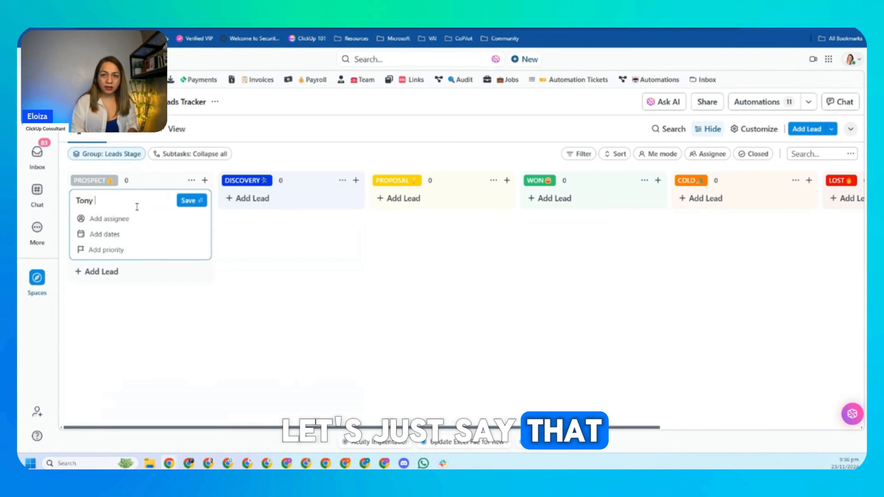
{"action": "type", "text": "Robbins"}
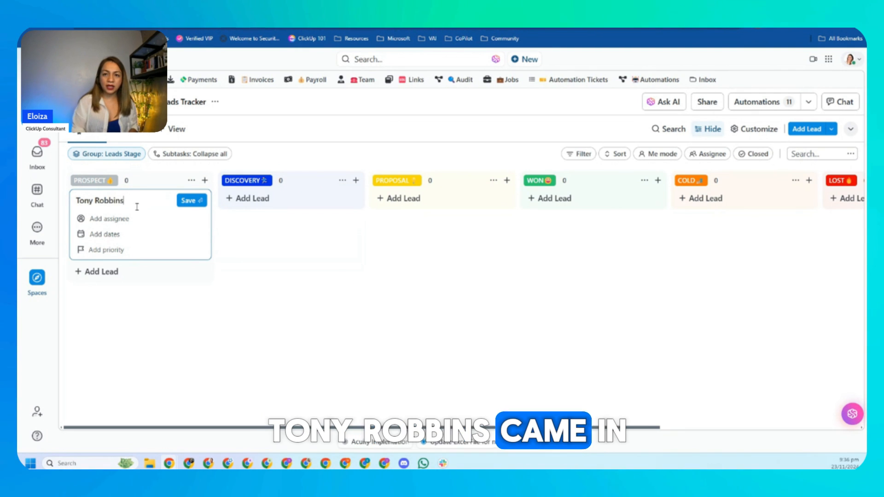
{"action": "key", "text": "Return"}
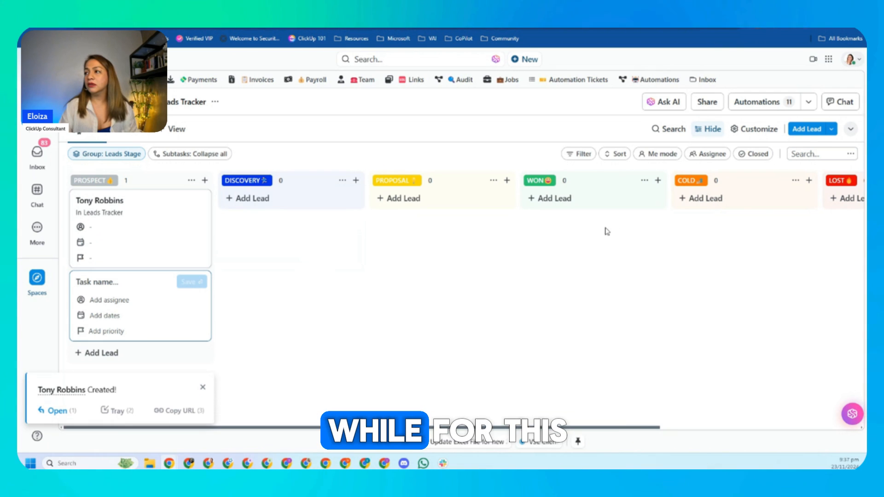
Open the Tony Robbins lead and examine its activity and the subtasks created by the automation.
{"action": "left_click", "coordinate": [97, 201]}
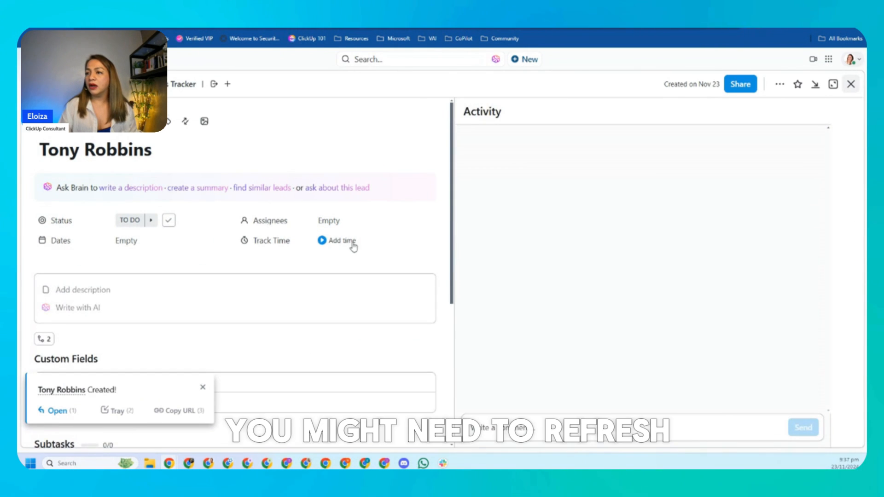
{"action": "key", "text": "Escape"}
{"action": "left_click", "coordinate": [204, 390]}
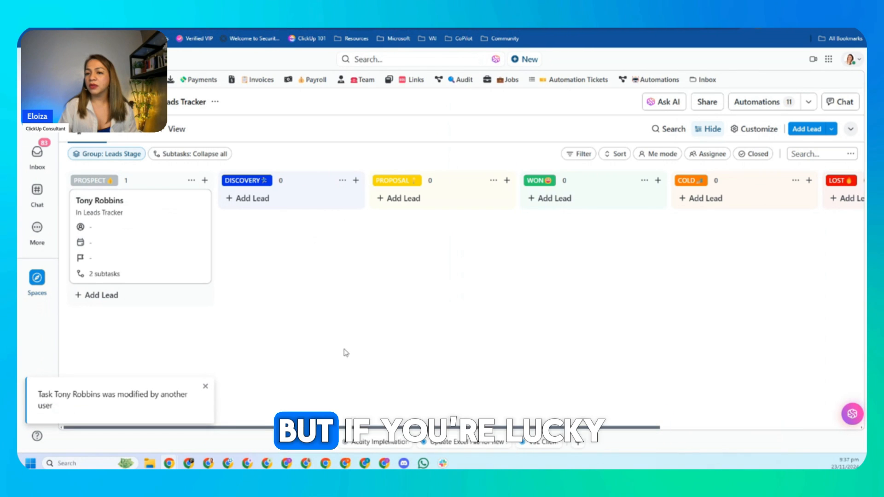
{"action": "left_click", "coordinate": [207, 390]}
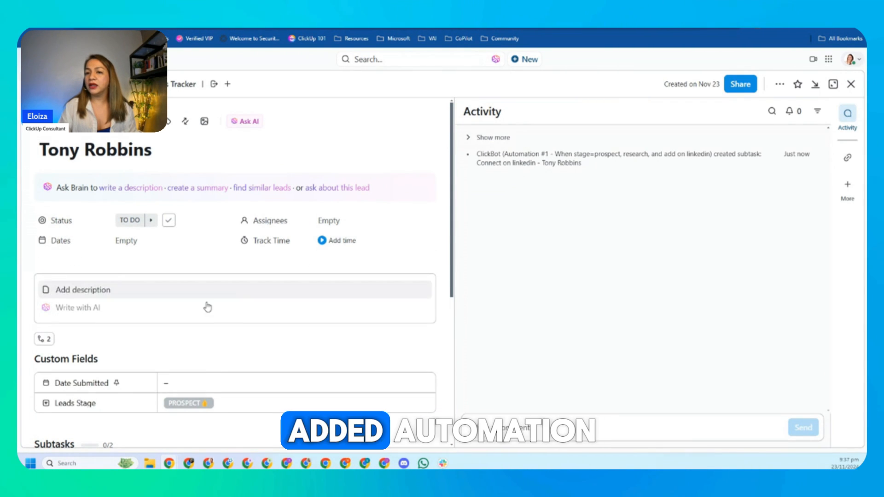
{"action": "scroll", "coordinate": [207, 308], "scroll_direction": "down", "scroll_amount": 5}
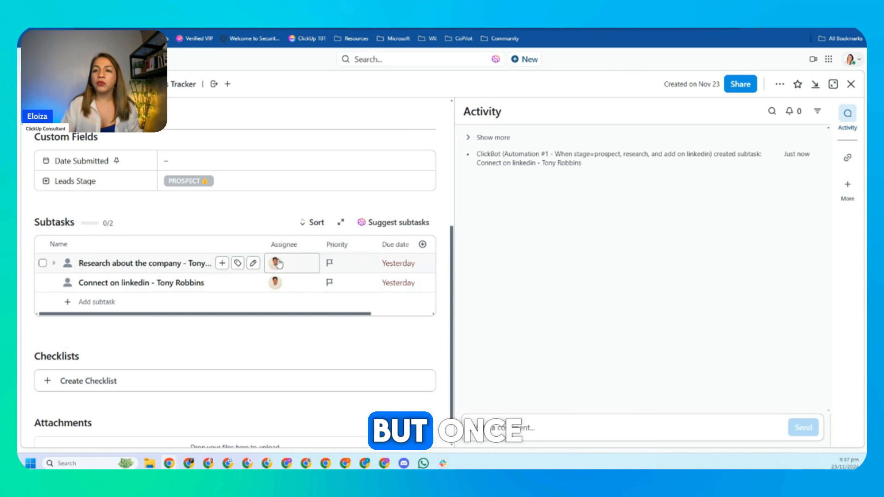
Mark the lead's "Research about the company" subtask as COMPLETE.
{"action": "left_click", "coordinate": [68, 265]}
{"action": "left_click", "coordinate": [107, 408]}
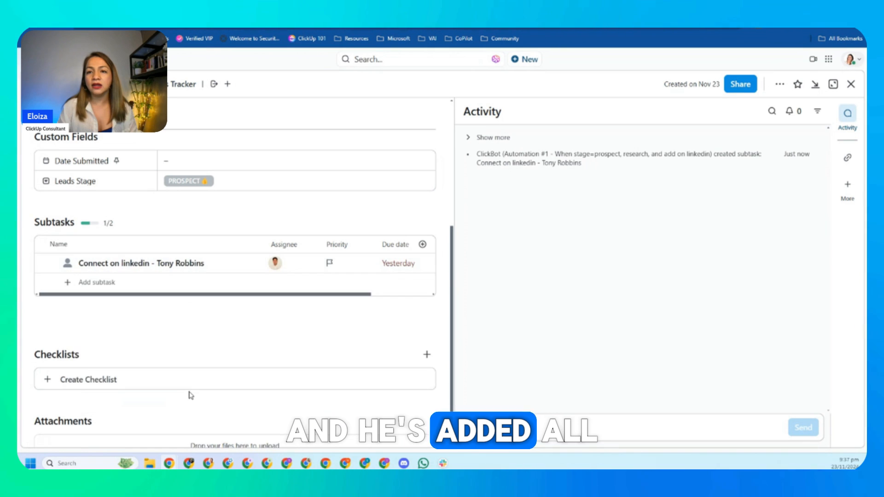
{"action": "scroll", "coordinate": [188, 202], "scroll_direction": "up", "scroll_amount": 3}
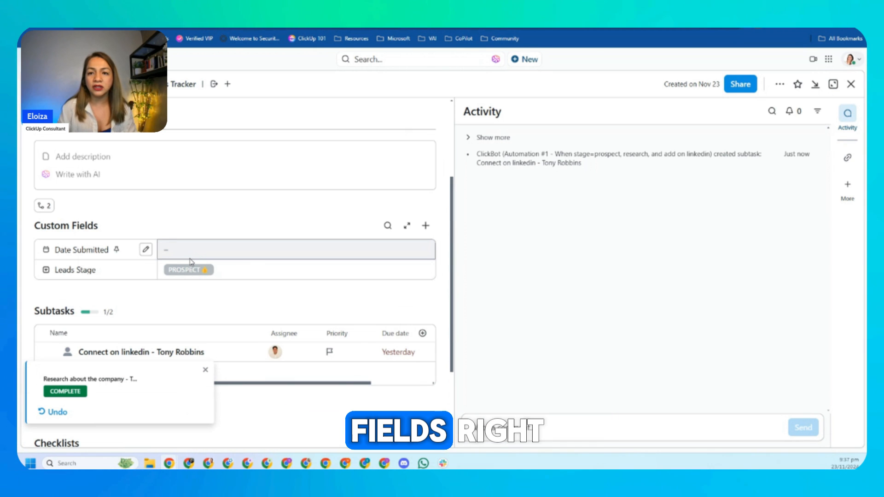
Mark the Tony Robbins lead's "Connect on linkedin" subtask as COMPLETE and return to the board to check the lead's stage.
{"action": "left_click", "coordinate": [205, 369]}
{"action": "scroll", "coordinate": [250, 286], "scroll_direction": "down", "scroll_amount": 1}
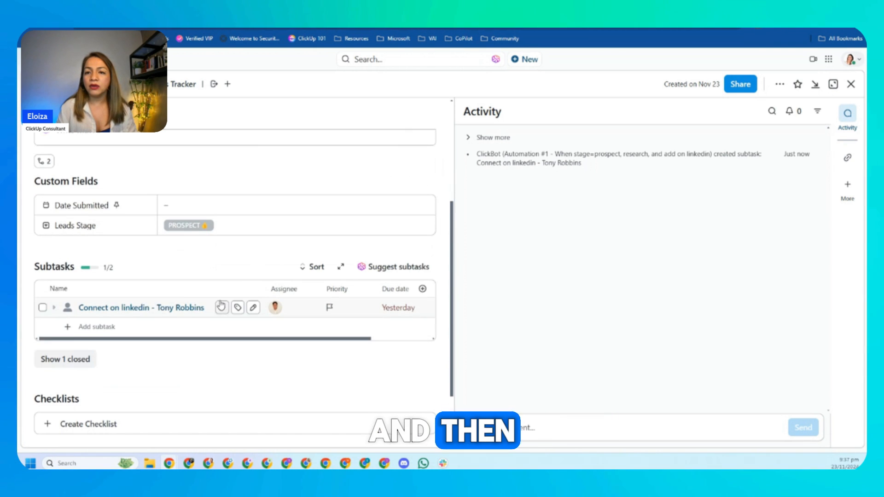
{"action": "left_click", "coordinate": [67, 308]}
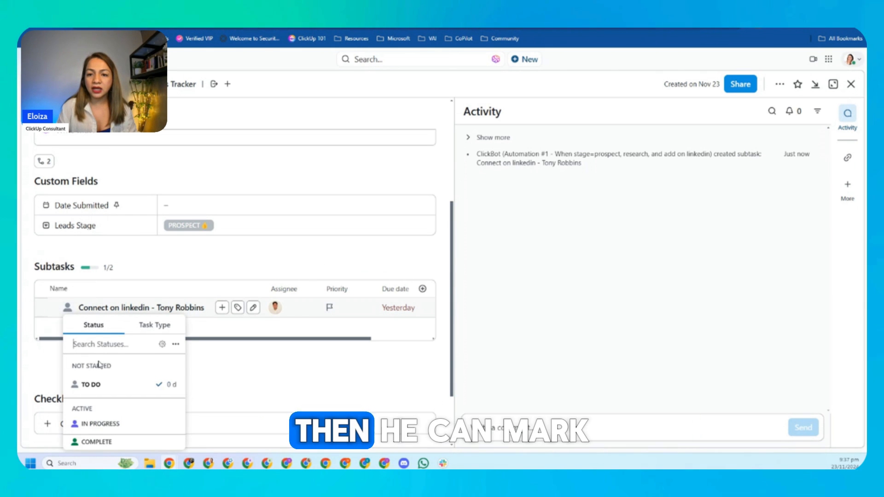
{"action": "left_click", "coordinate": [93, 441]}
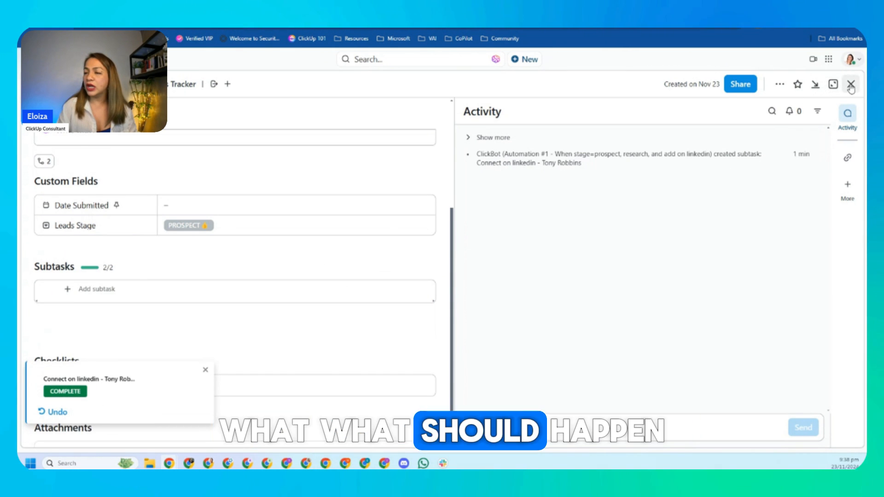
{"action": "left_click", "coordinate": [851, 84]}
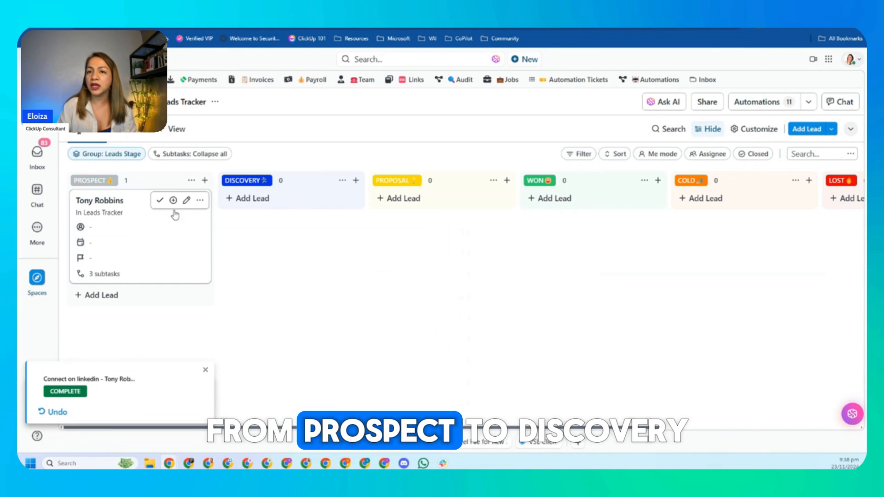
{"action": "left_click", "coordinate": [112, 201]}
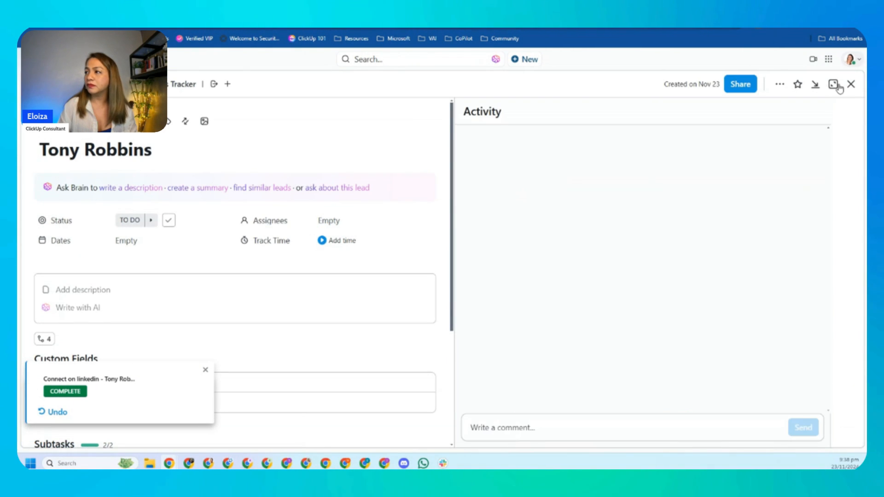
{"action": "left_click", "coordinate": [851, 85]}
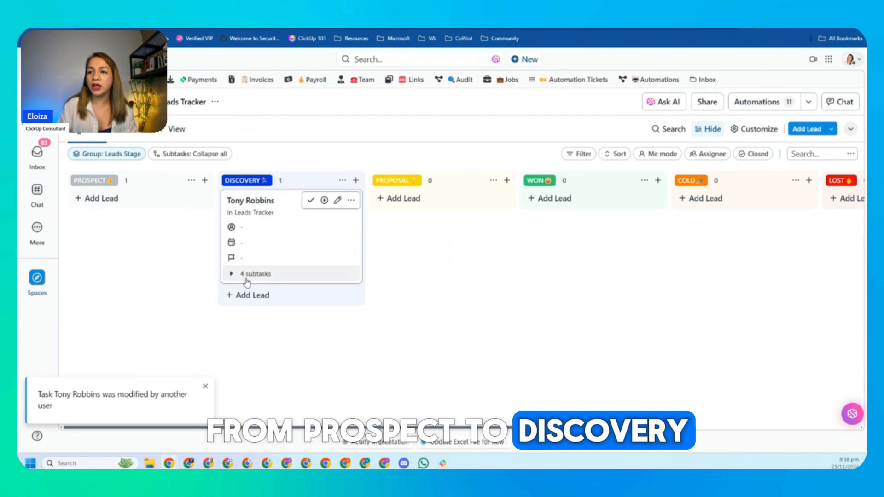
Mark the lead's "Send calendly link" and "Send pitch deck" subtasks as COMPLETE and return to the board to check its stage.
{"action": "left_click", "coordinate": [284, 222]}
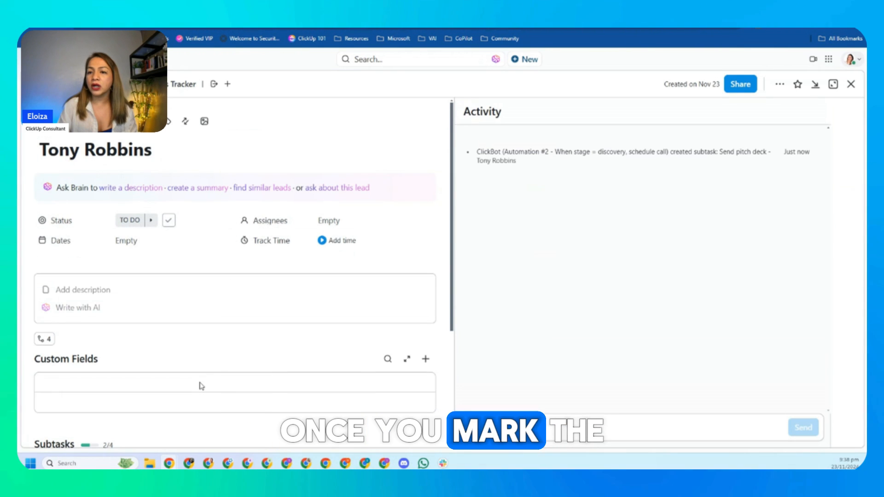
{"action": "scroll", "coordinate": [205, 374], "scroll_direction": "down", "scroll_amount": 5}
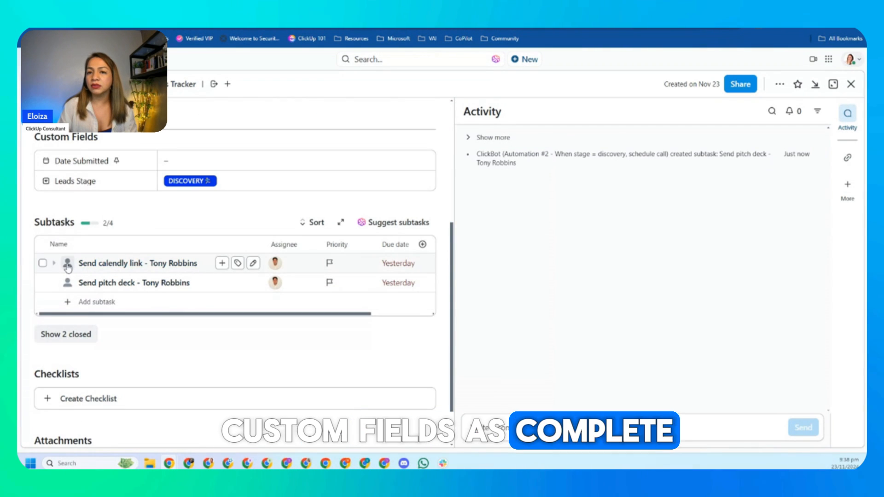
{"action": "left_click", "coordinate": [67, 264]}
{"action": "left_click", "coordinate": [105, 407]}
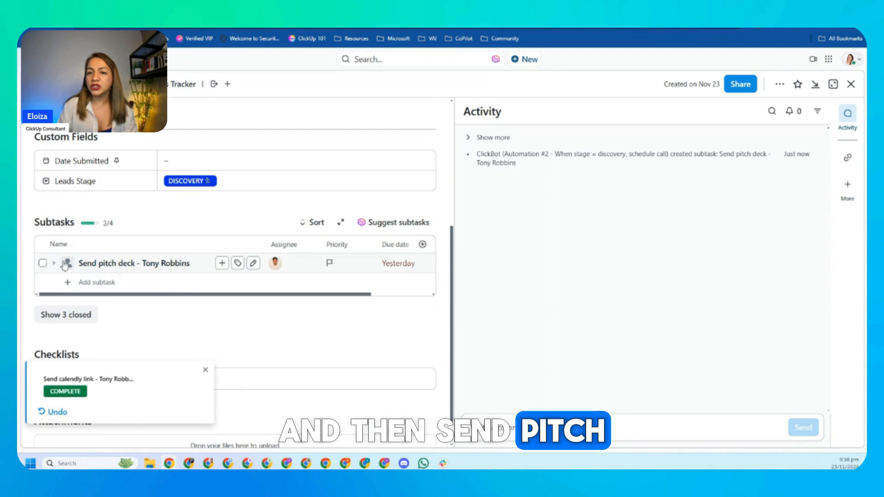
{"action": "left_click", "coordinate": [67, 263]}
{"action": "left_click", "coordinate": [206, 370]}
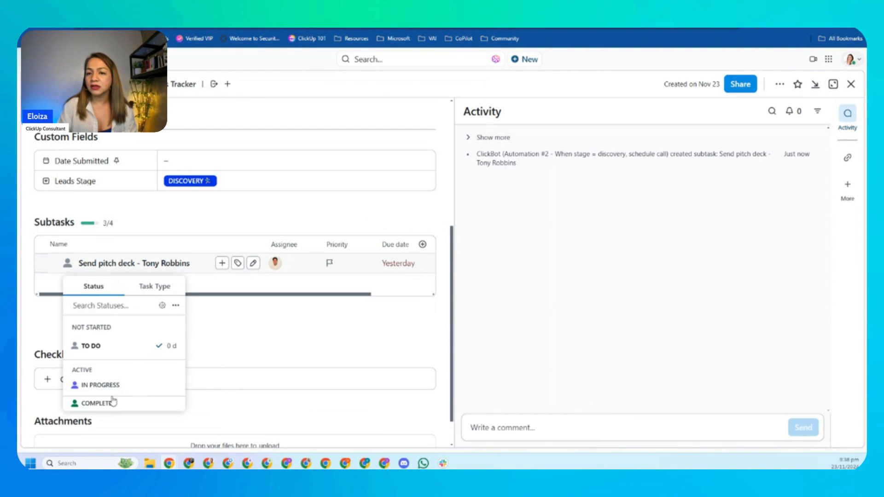
{"action": "left_click", "coordinate": [852, 84]}
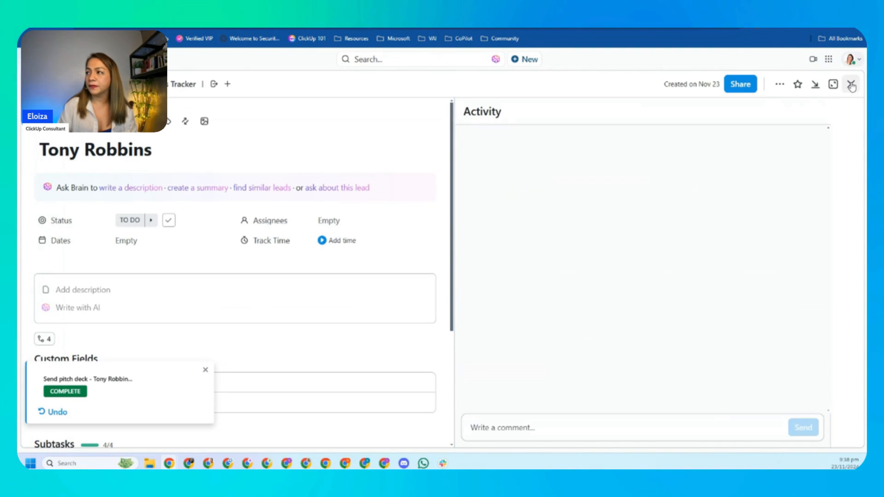
{"action": "left_click", "coordinate": [852, 84]}
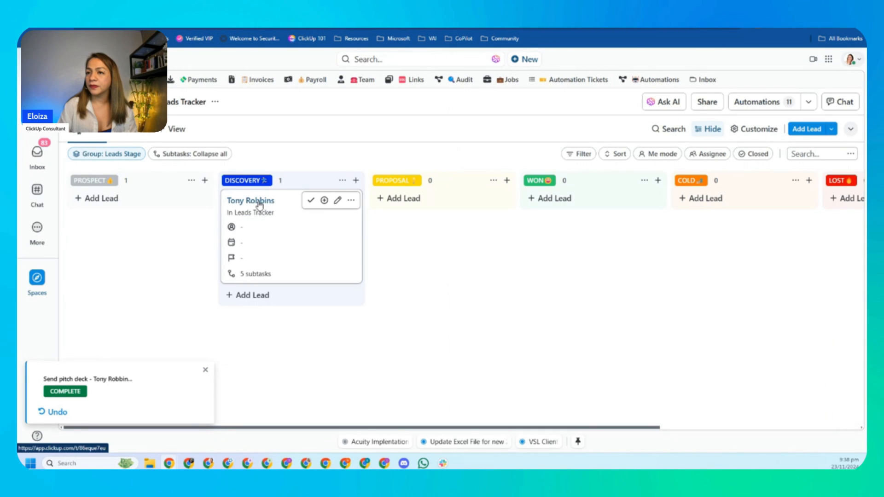
{"action": "left_click", "coordinate": [259, 201]}
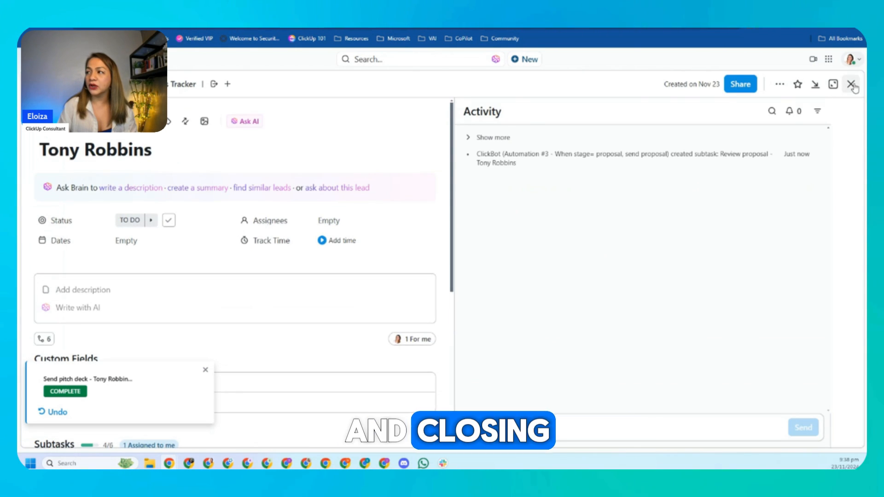
{"action": "left_click", "coordinate": [851, 85]}
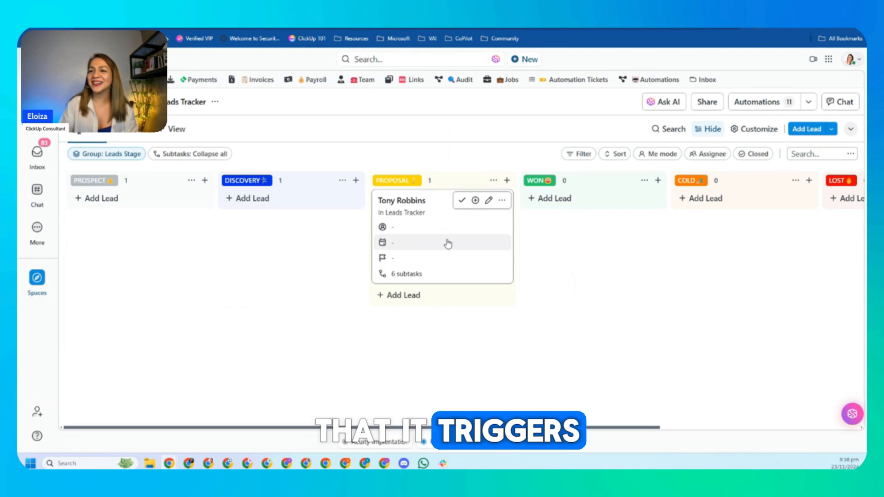
Mark the lead's "Draft proposal" and "Review proposal" subtasks as COMPLETE and close the lead.
{"action": "left_click", "coordinate": [400, 205]}
{"action": "scroll", "coordinate": [226, 304], "scroll_direction": "down", "scroll_amount": 4}
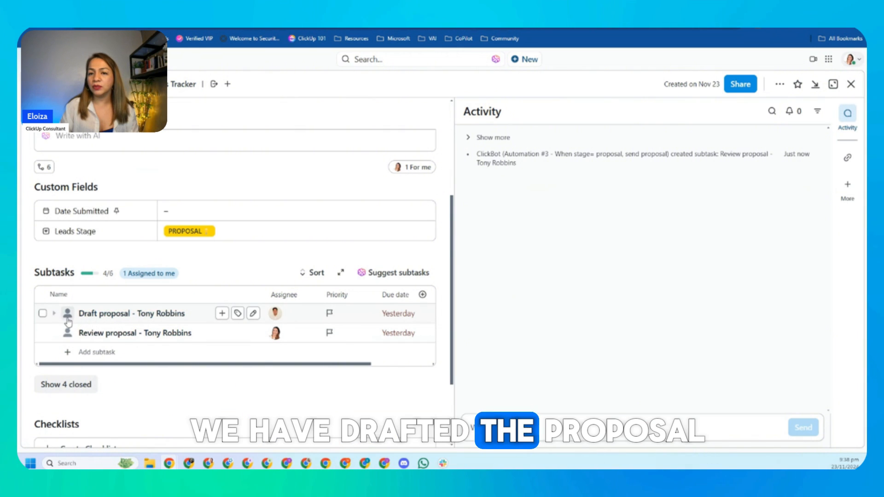
{"action": "left_click", "coordinate": [67, 312]}
{"action": "left_click", "coordinate": [98, 442]}
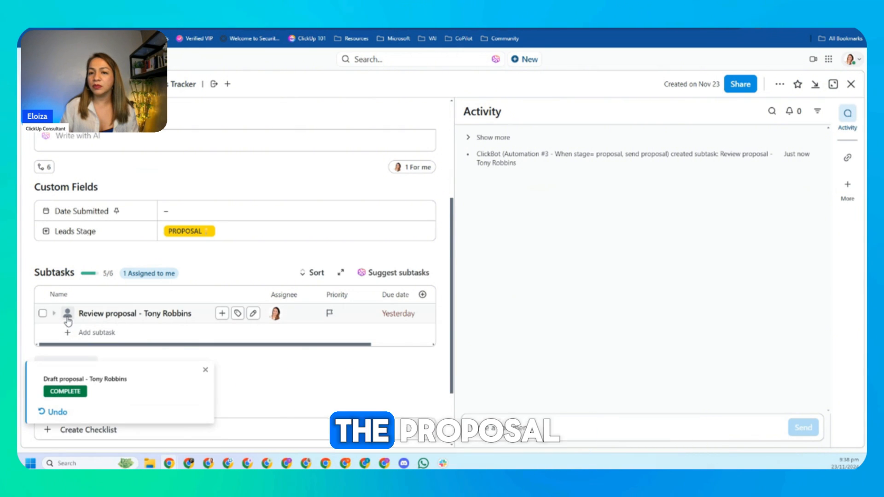
{"action": "left_click", "coordinate": [67, 314]}
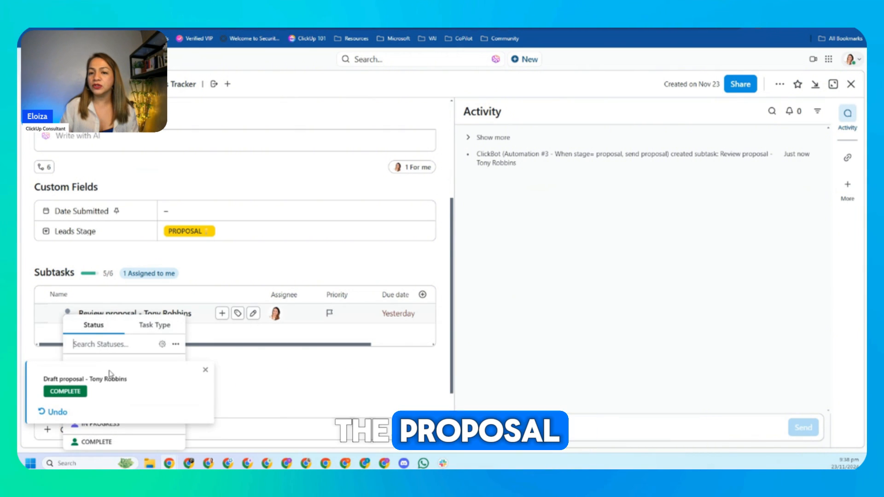
{"action": "left_click", "coordinate": [102, 442]}
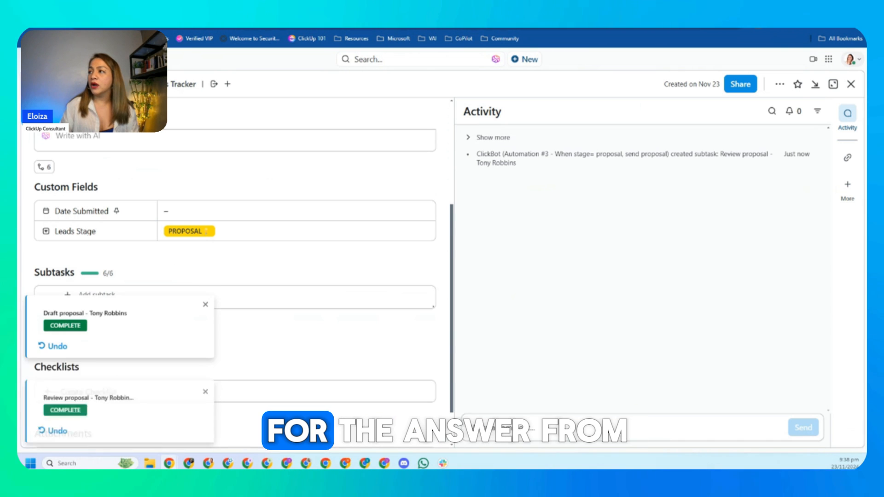
{"action": "key", "text": "Escape"}
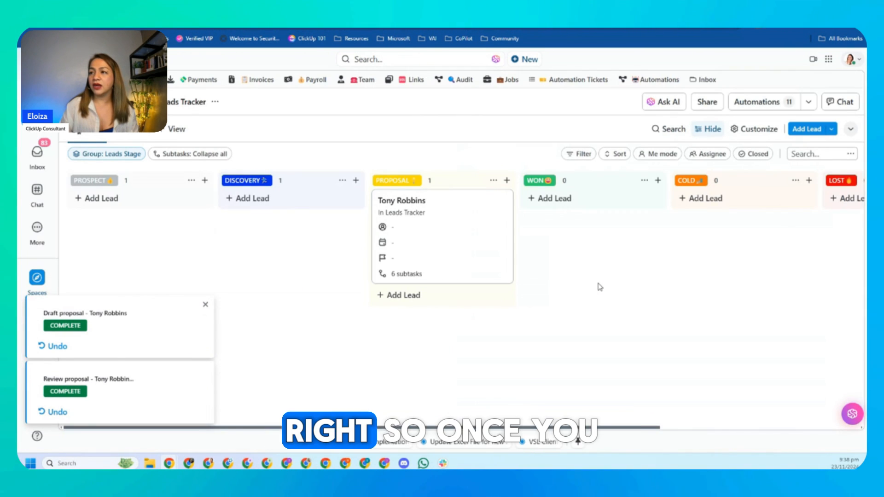
Move the Tony Robbins lead from the PROPOSAL column to the COLD column and dismiss the notification.
{"action": "scroll", "coordinate": [591, 358], "scroll_direction": "right", "scroll_amount": 3}
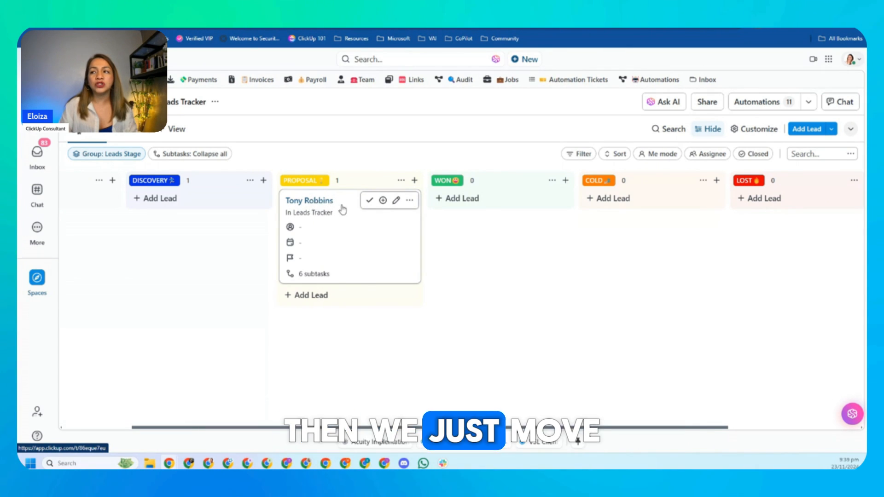
{"action": "left_click_drag", "start_coordinate": [339, 207], "coordinate": [615, 203]}
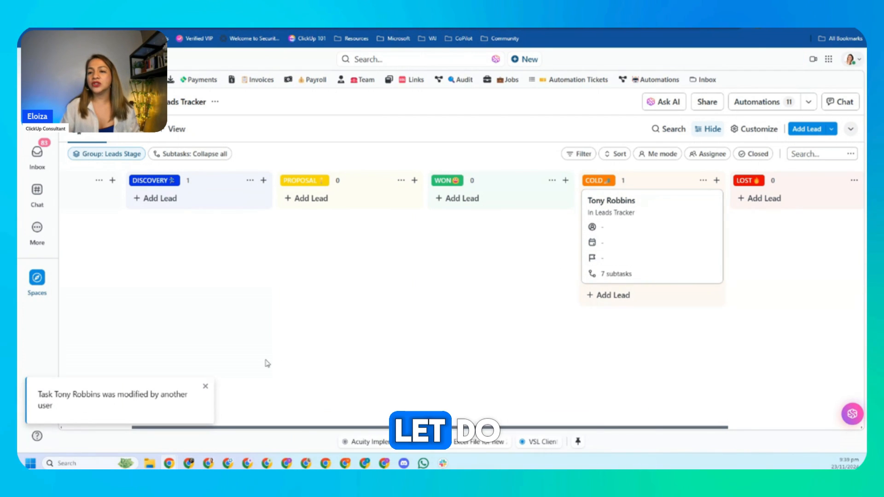
{"action": "left_click", "coordinate": [205, 388]}
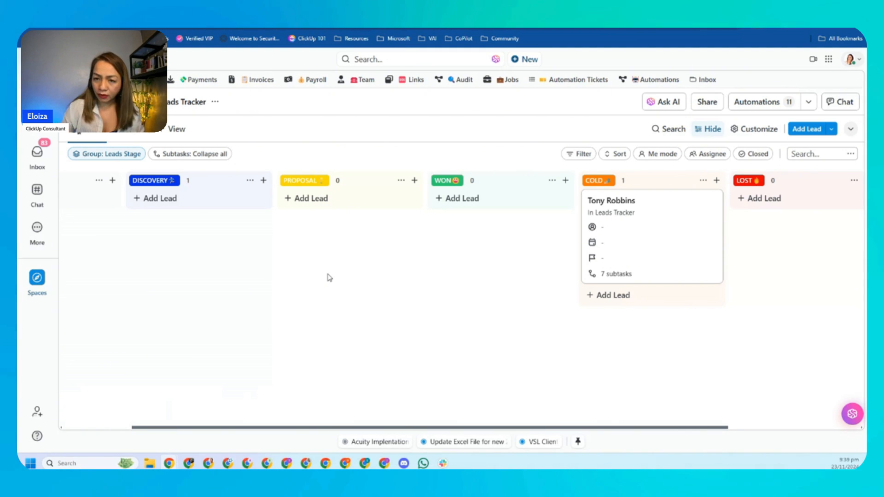
{"action": "left_click_drag", "start_coordinate": [249, 428], "coordinate": [181, 428]}
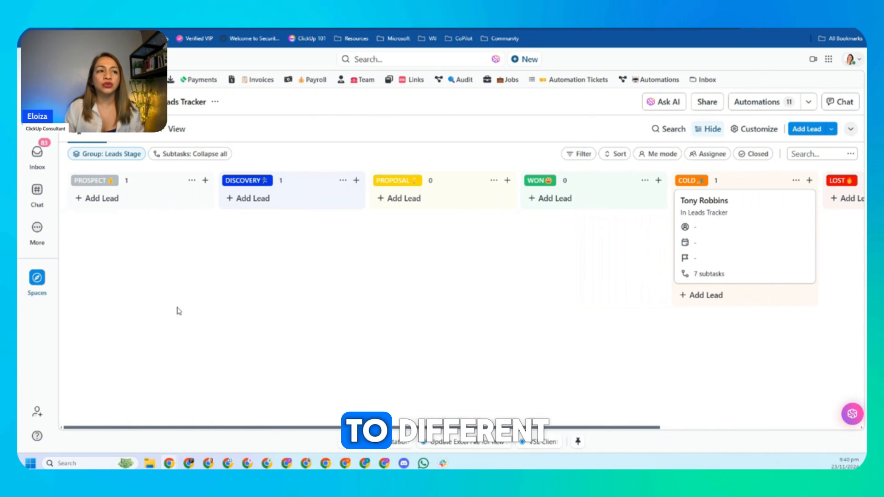